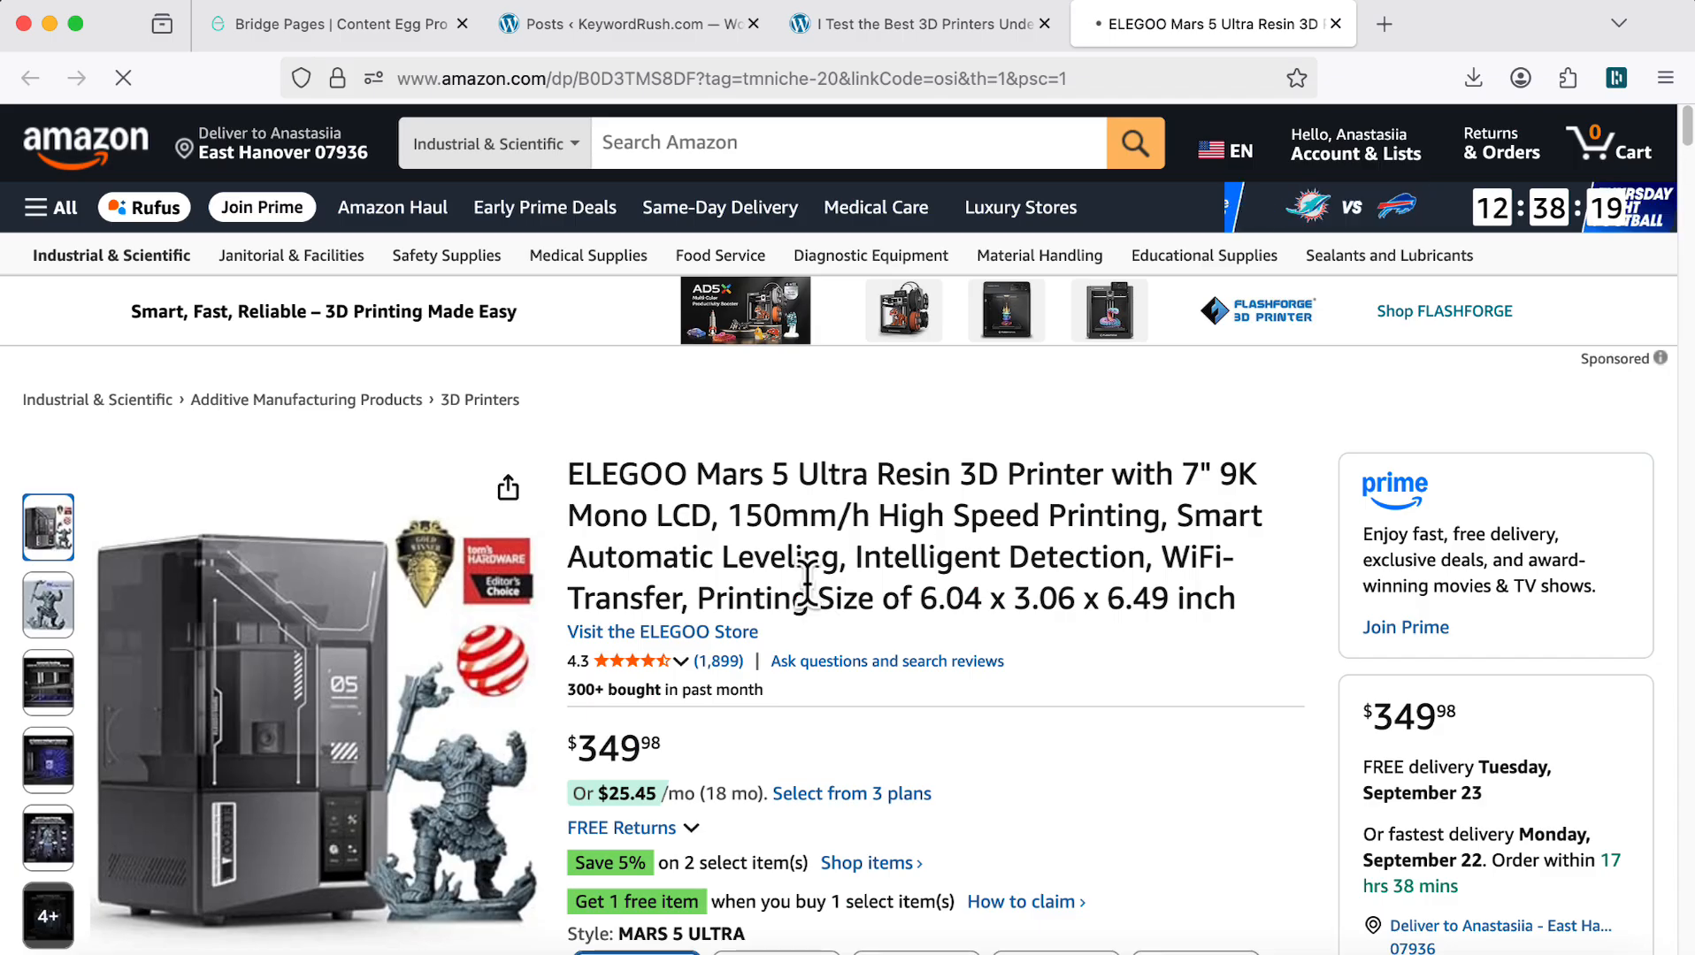
Step: Close the Amazon product page and go to the Amazon product list in the 3D printers post's editor
click(1335, 24)
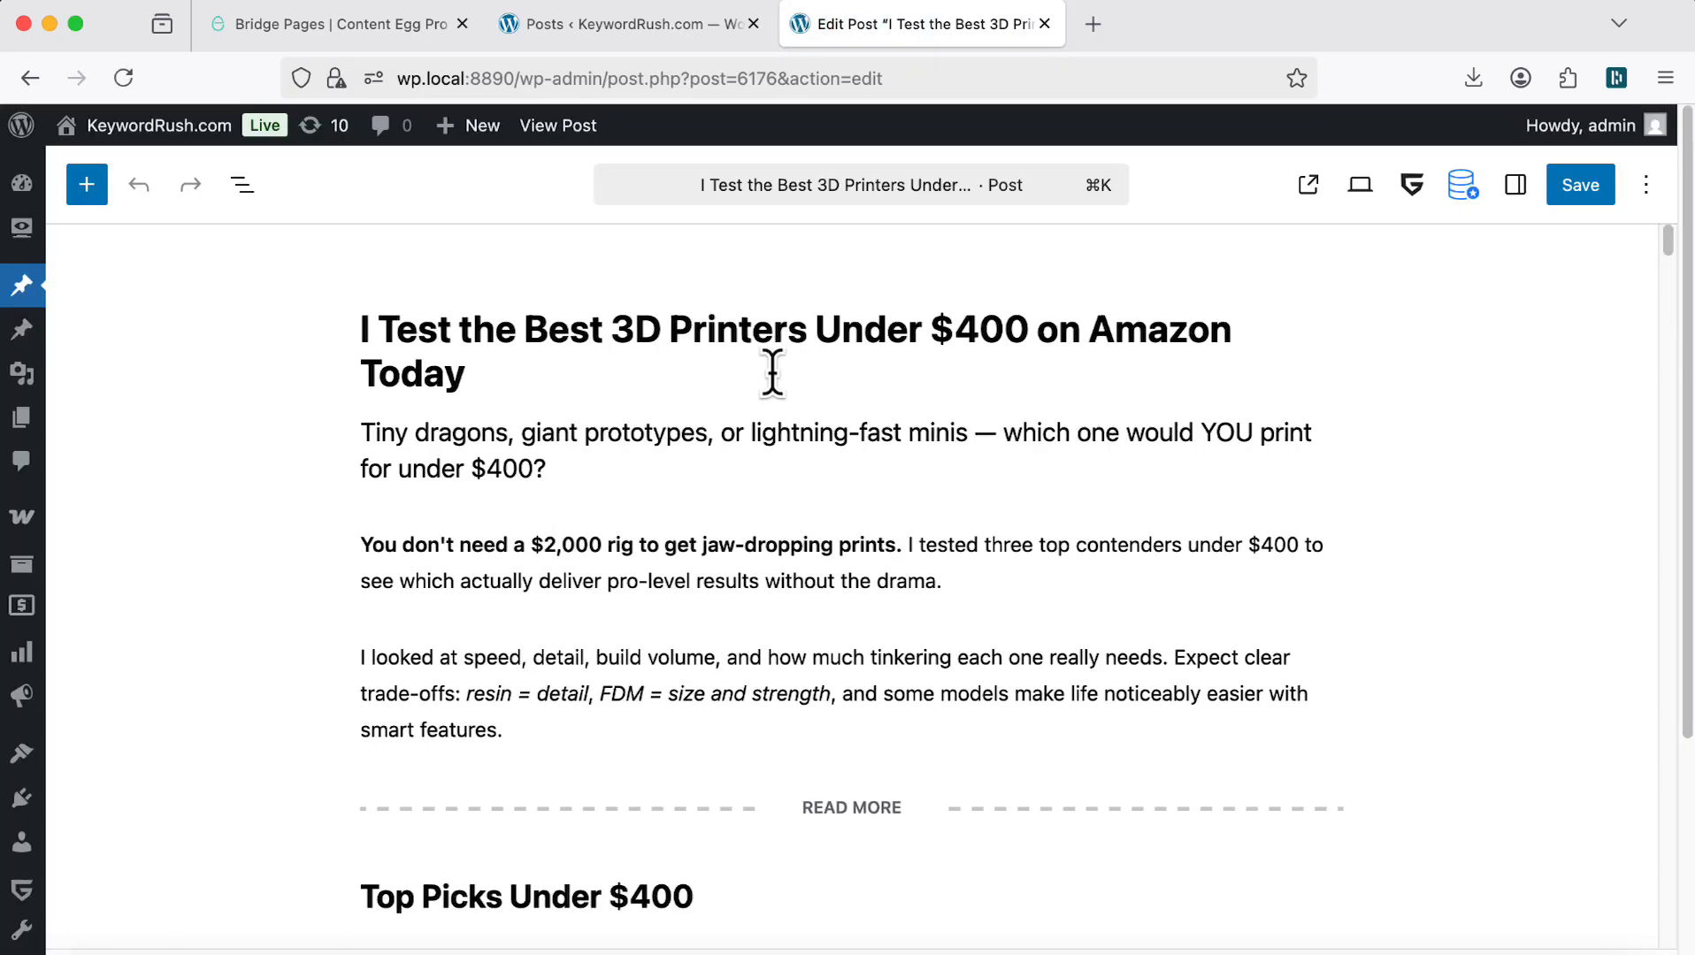
scroll(747, 485, down, 15)
scroll(748, 485, down, 20)
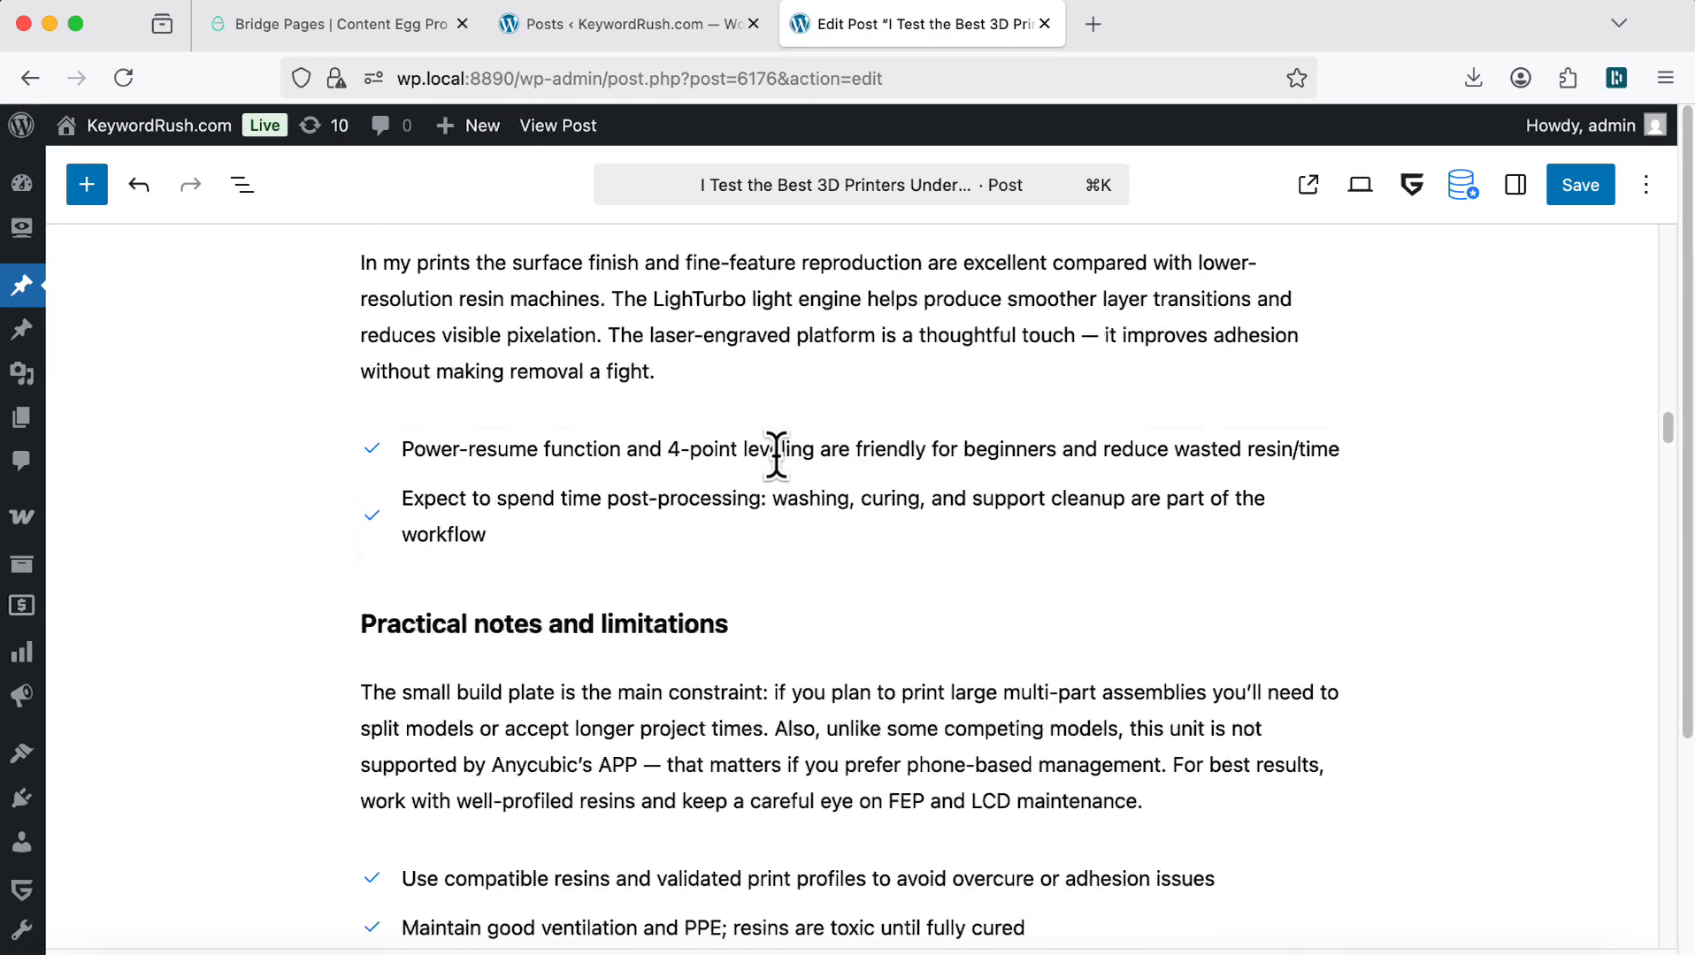
scroll(788, 448, down, 10)
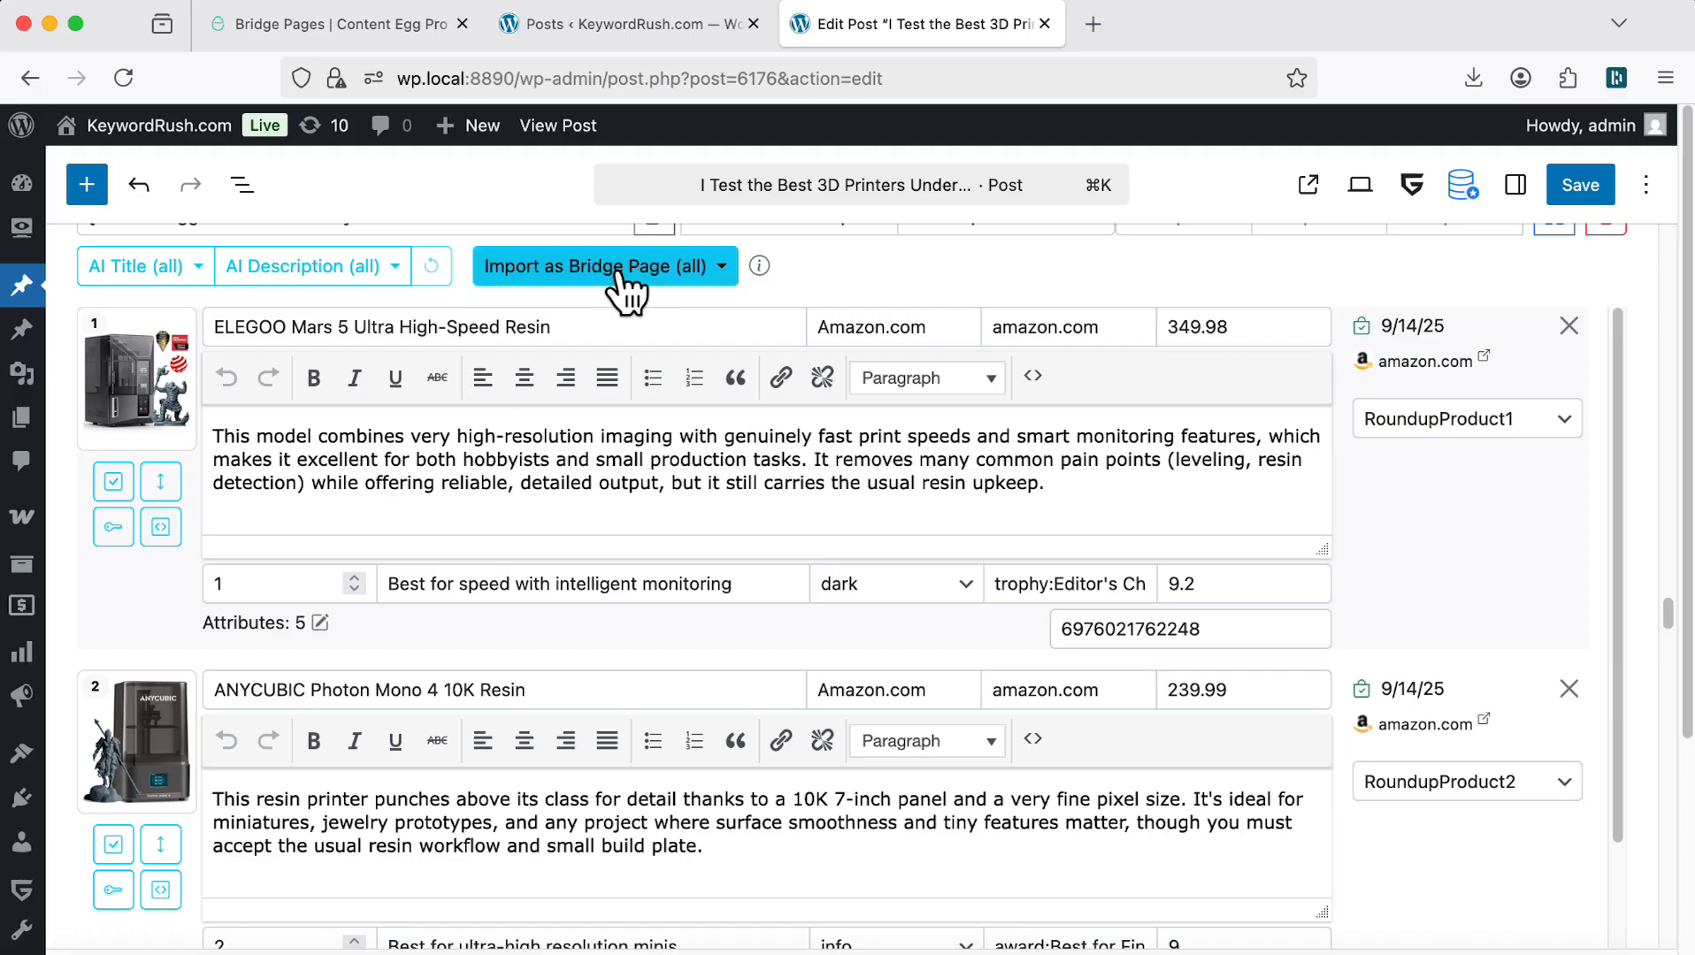
scroll(619, 276, up, 3)
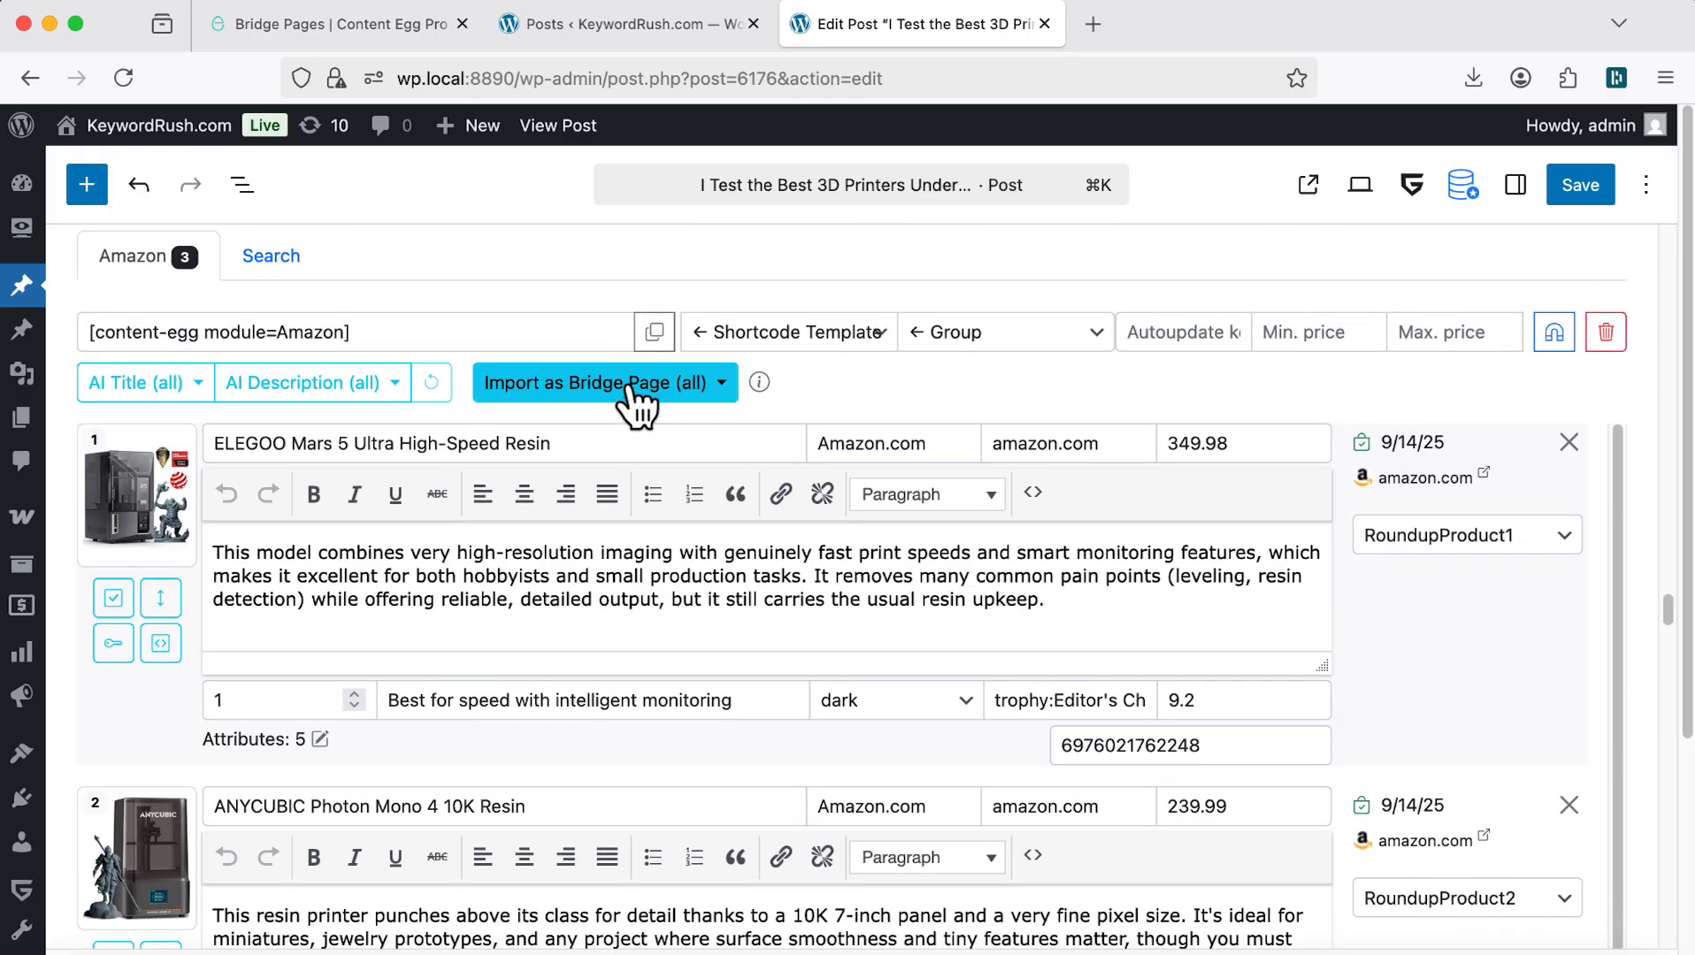
Step: Try the selection toggle on the ELEGOO Mars 5 product and view the Bridge Page import presets for all products
click(111, 602)
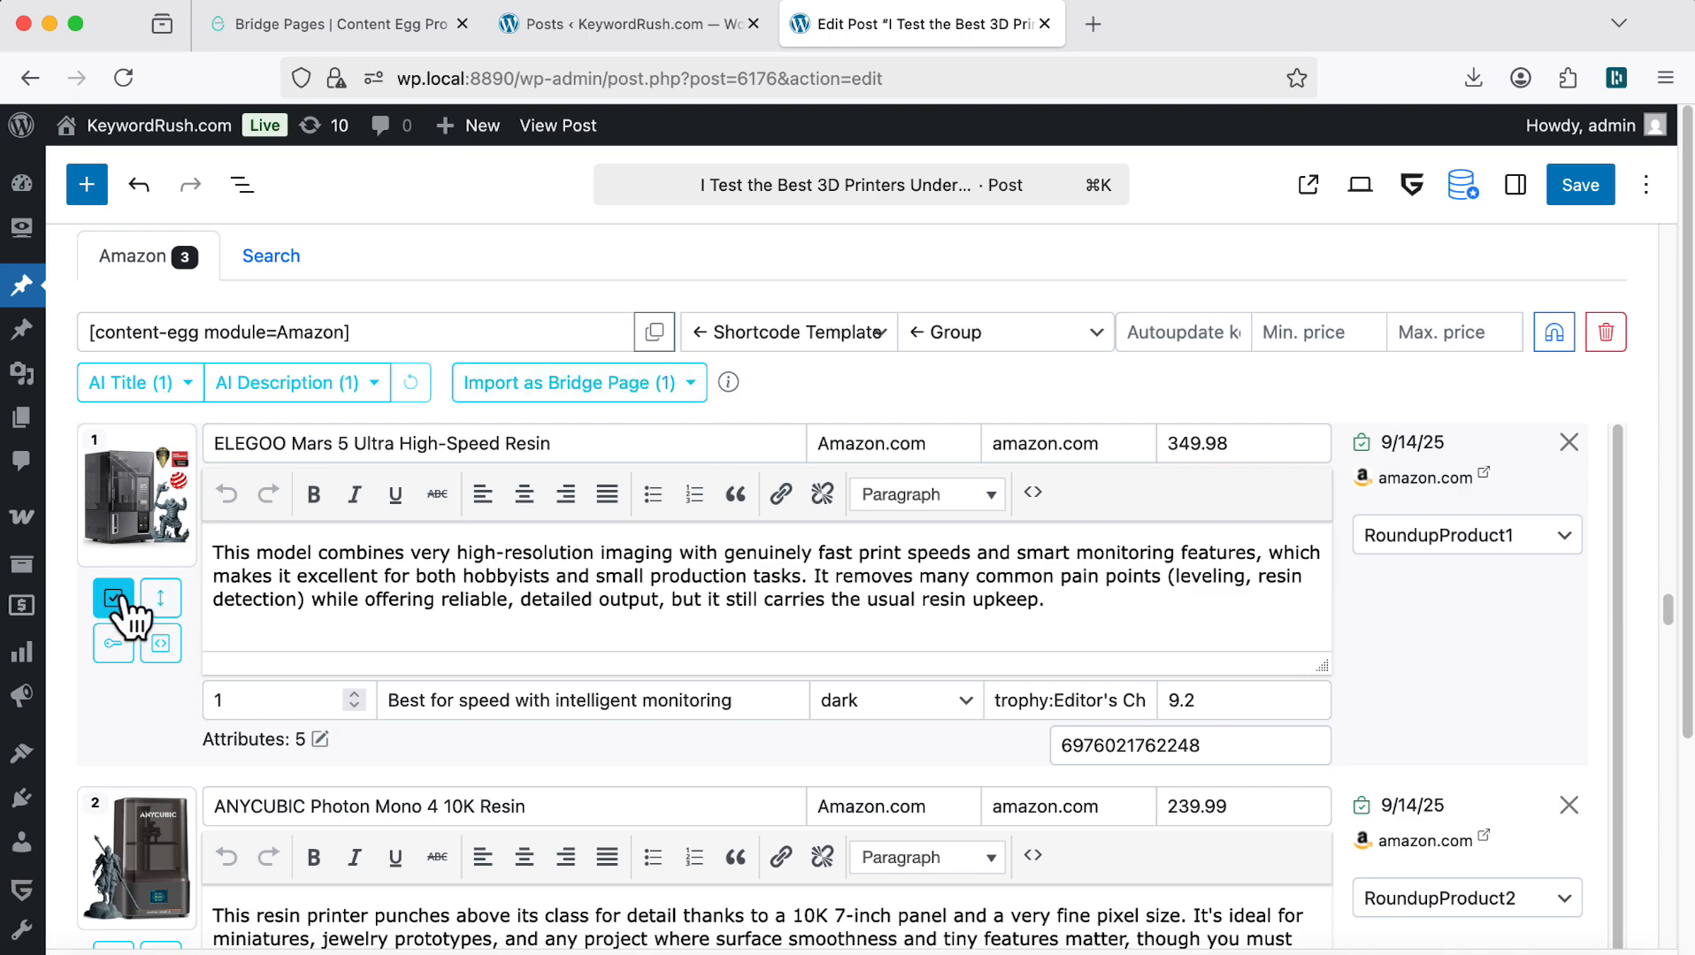
click(120, 596)
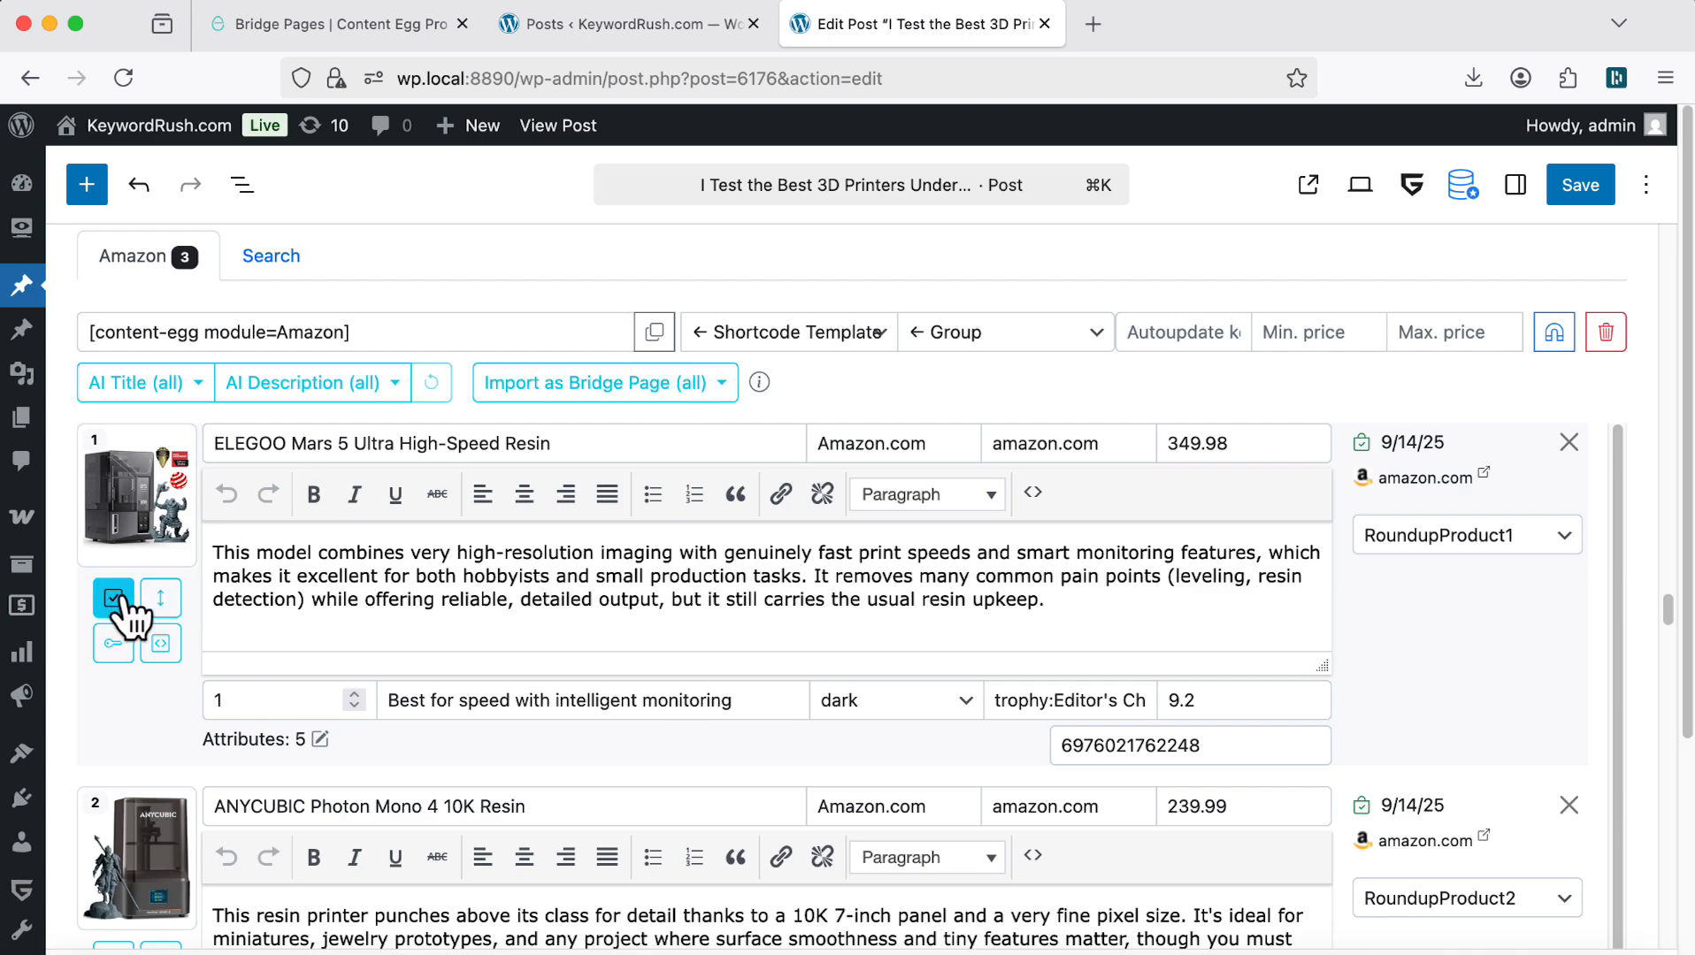
click(701, 384)
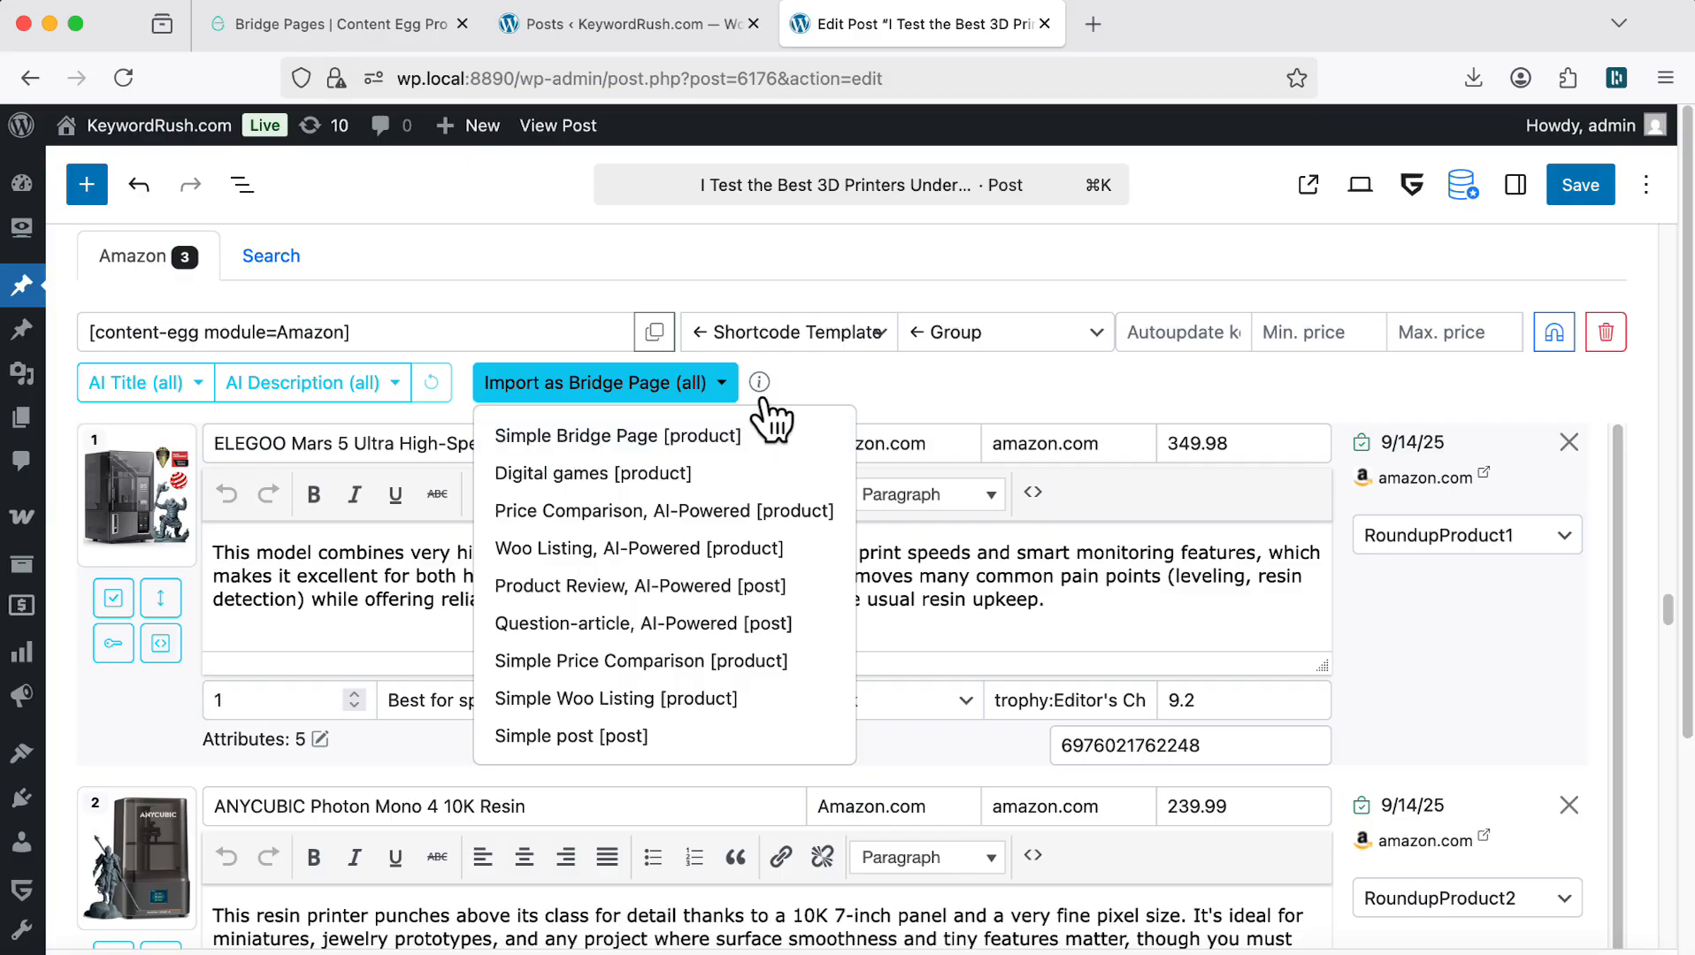
Step: Open the "Woo Listing, AI-Powered" preset for editing in Content Egg Pro's import tools
click(606, 43)
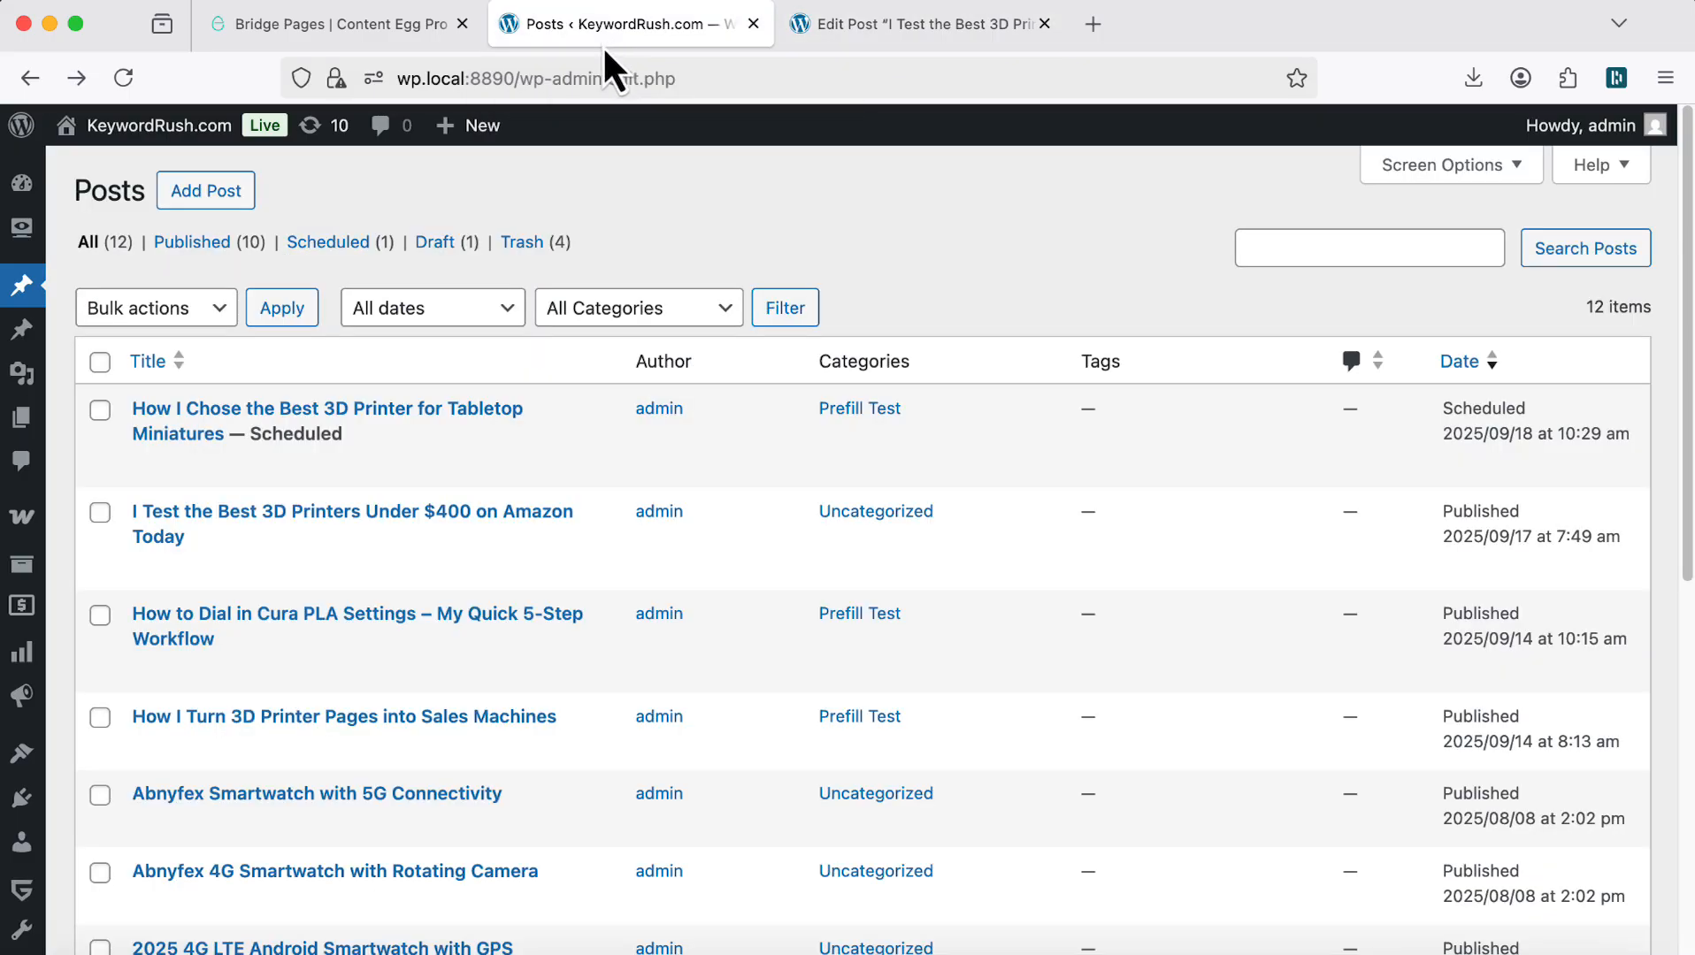
scroll(850, 531, down, 3)
mouse_move(23, 840)
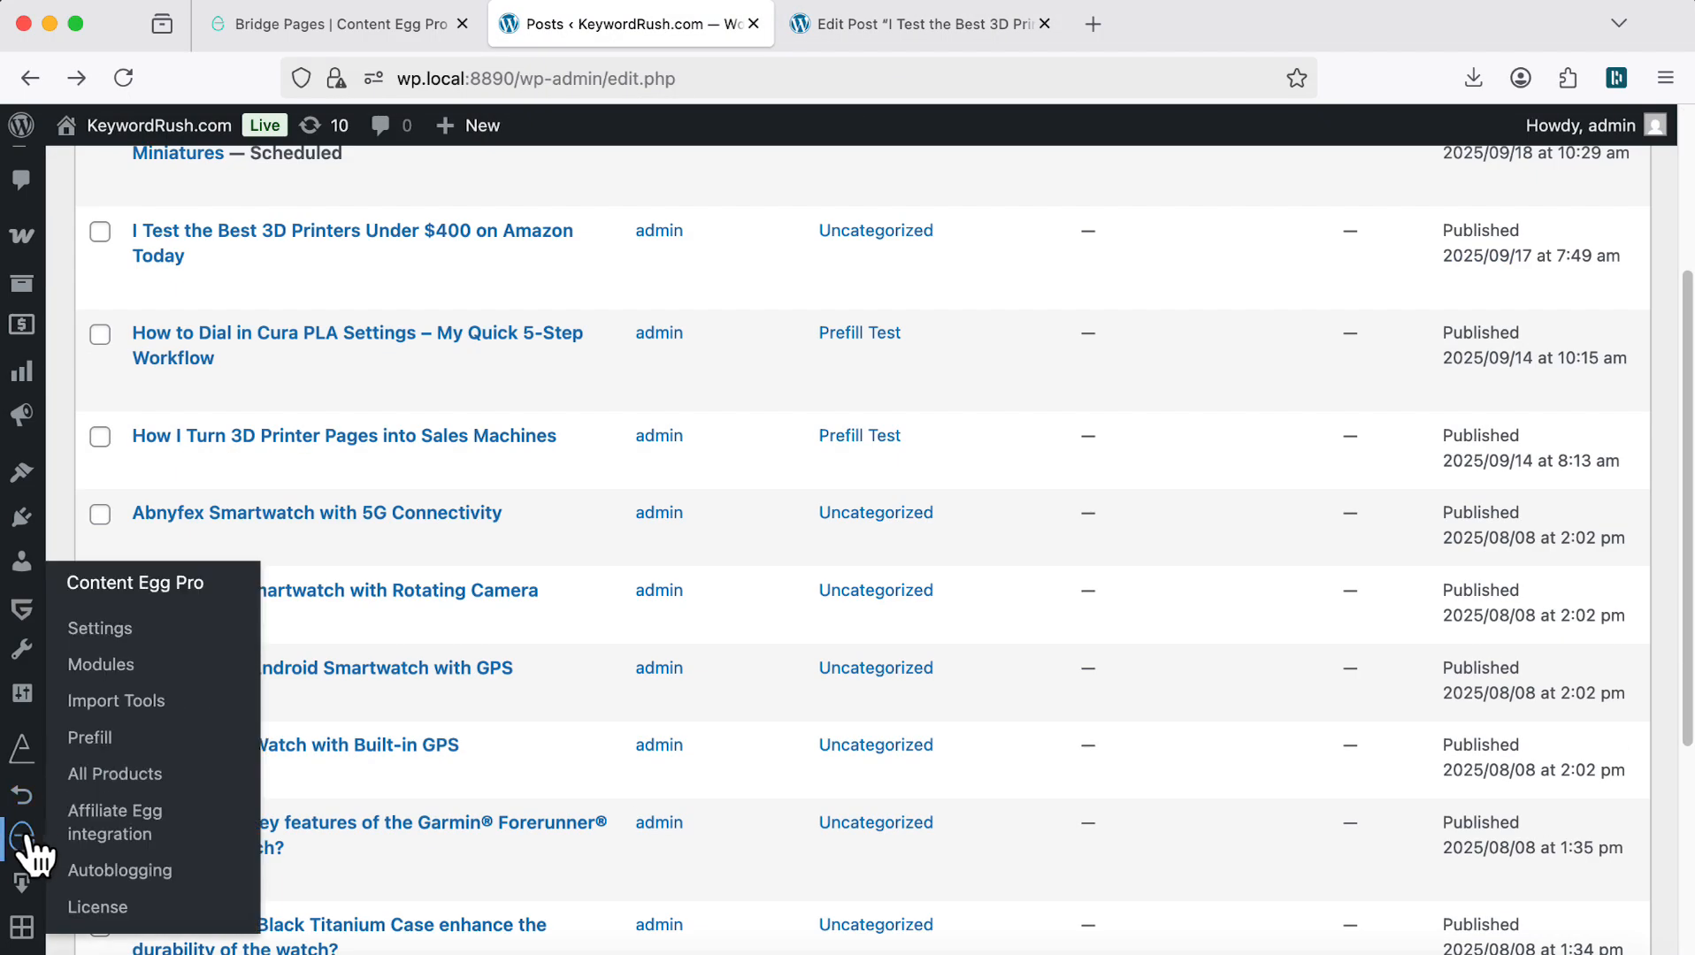
click(128, 701)
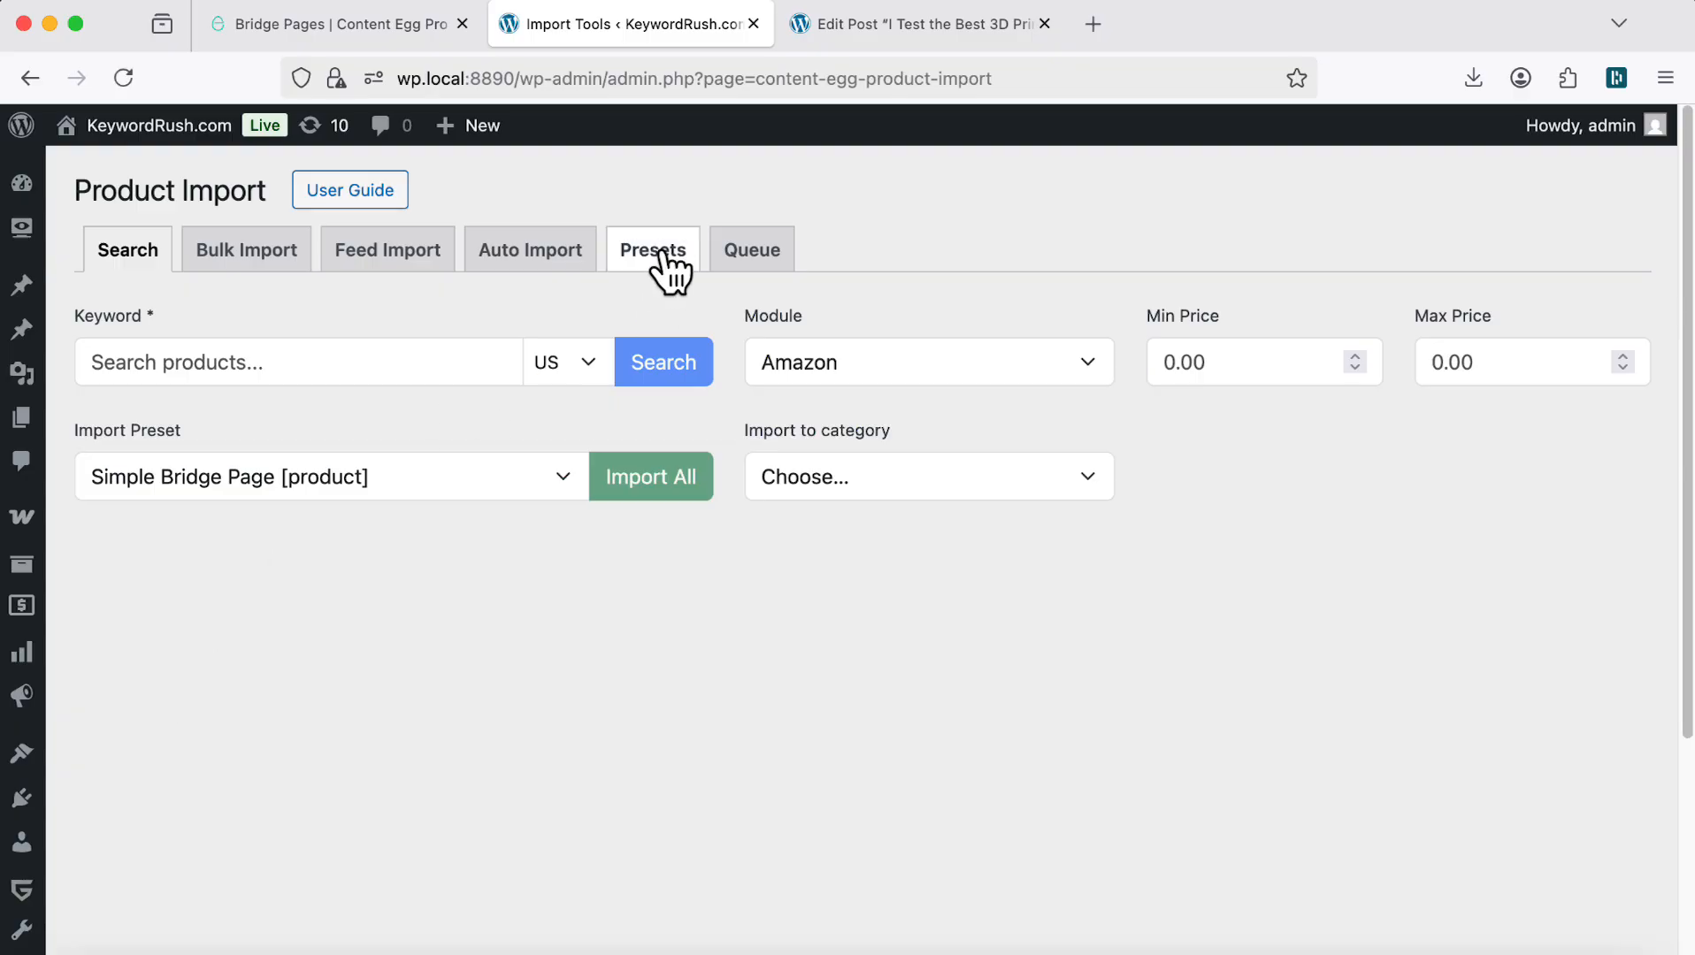
click(665, 255)
scroll(471, 560, down, 5)
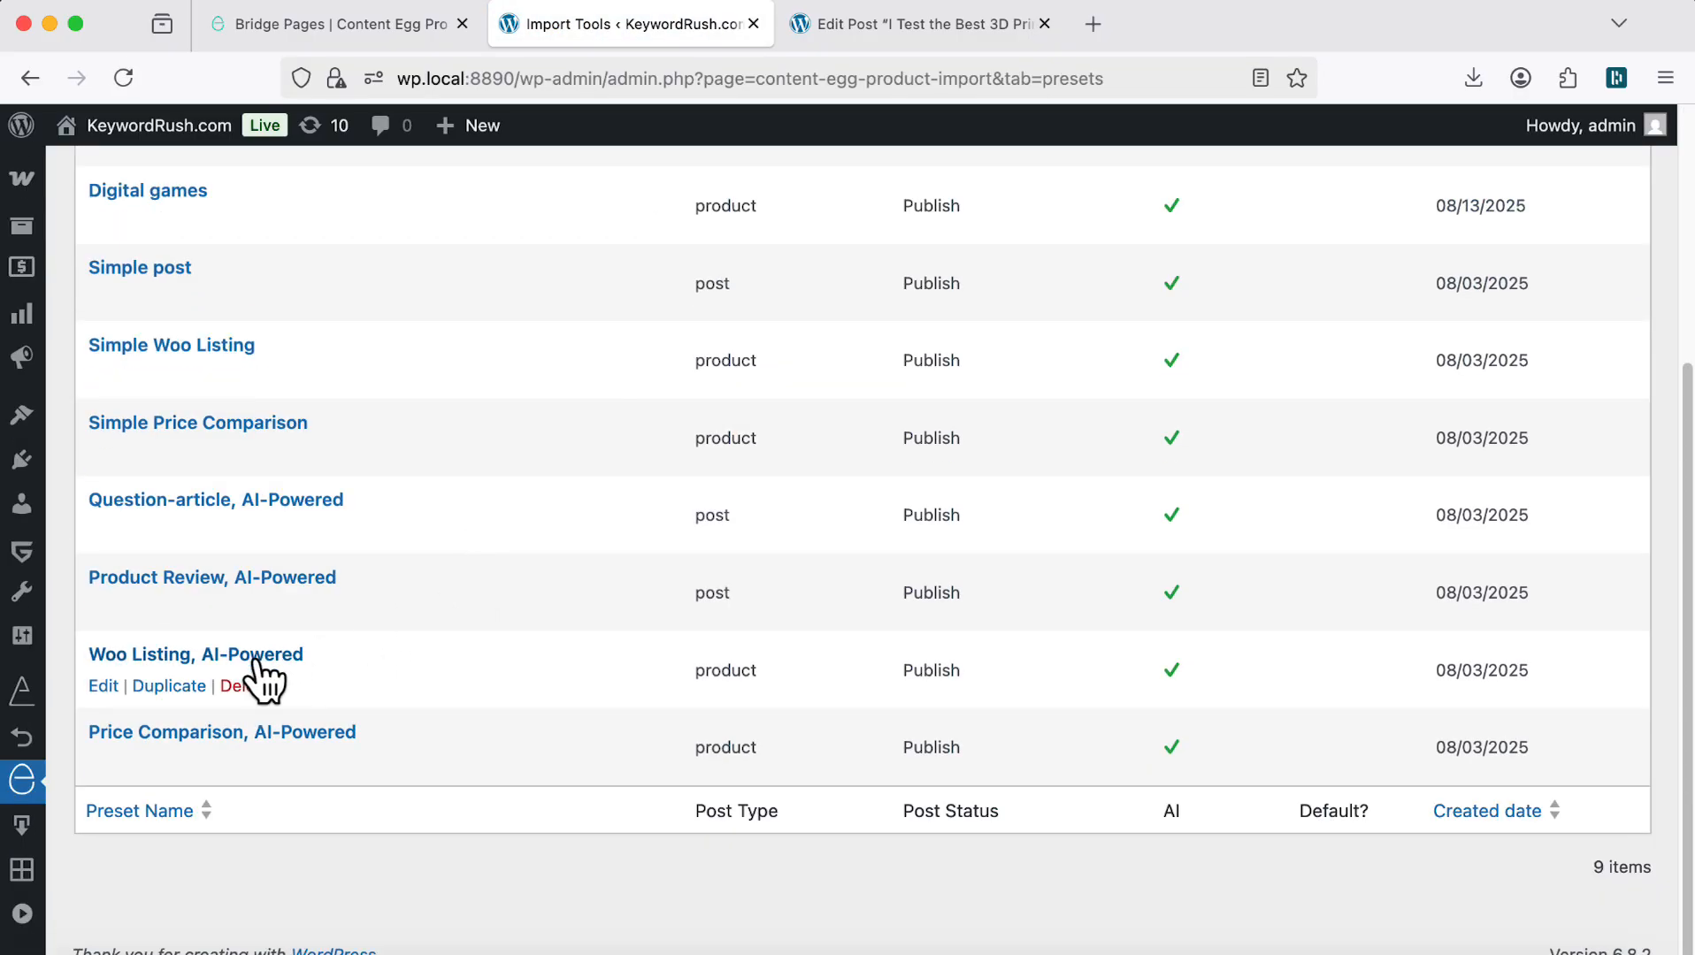
click(255, 659)
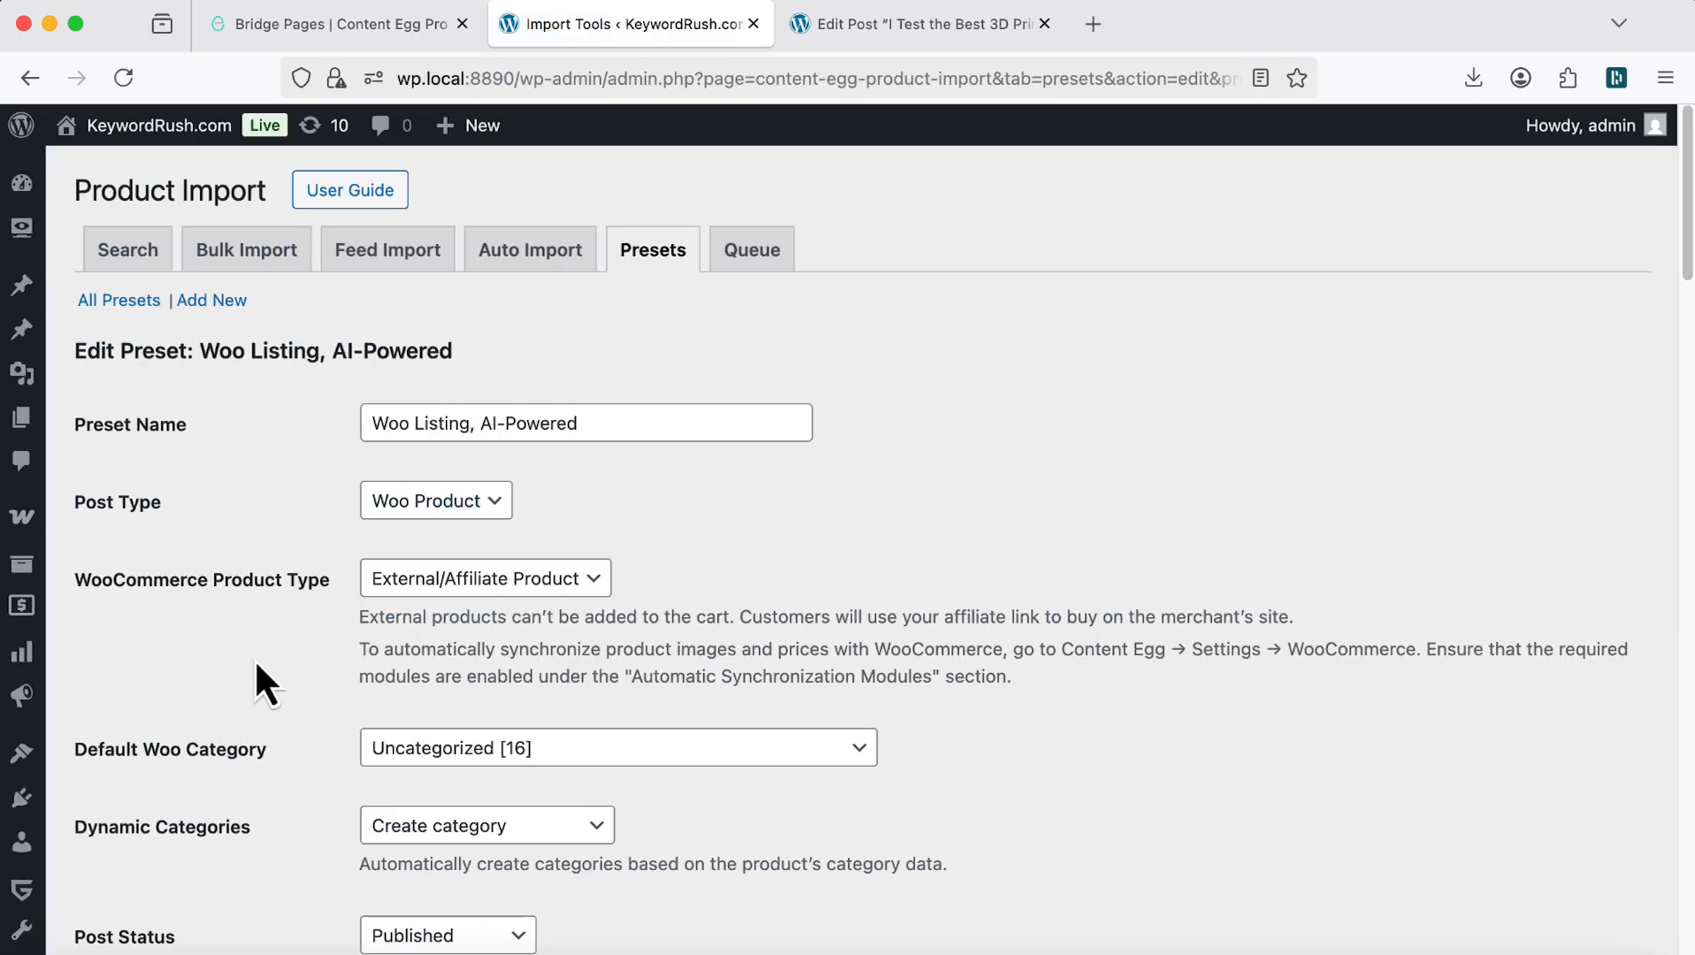
Step: Review the preset's settings, including the post type choices, the AI-powered post content choices and the custom prompt fields
click(406, 502)
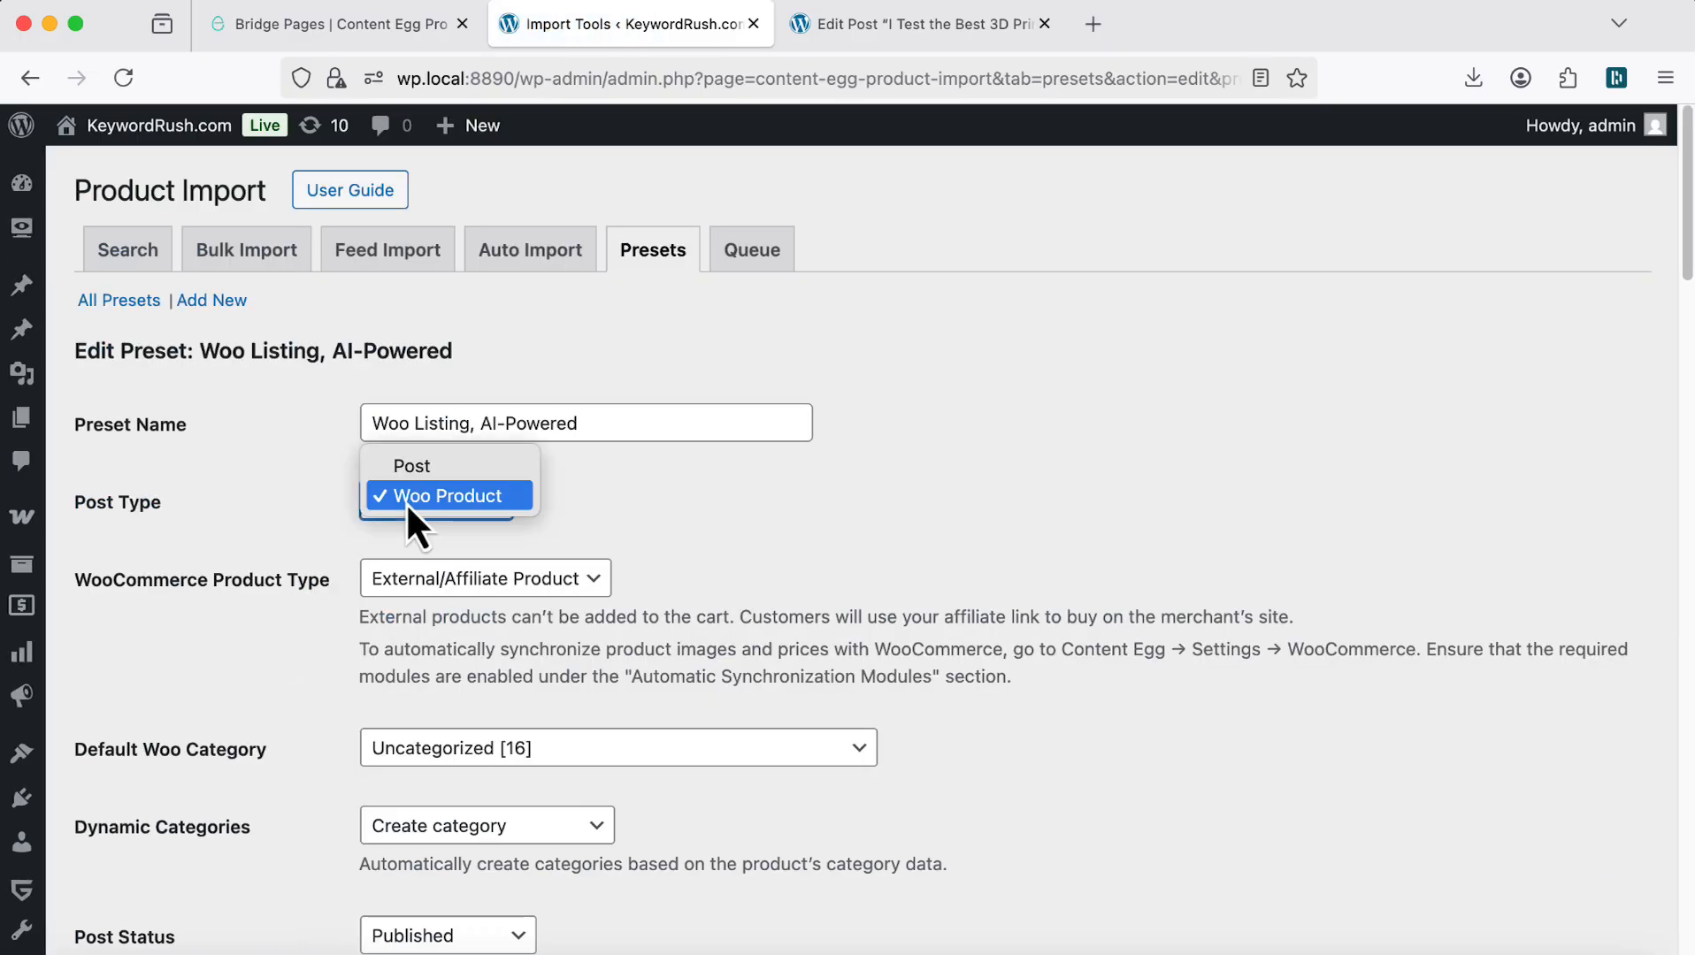
click(267, 621)
scroll(249, 646, down, 13)
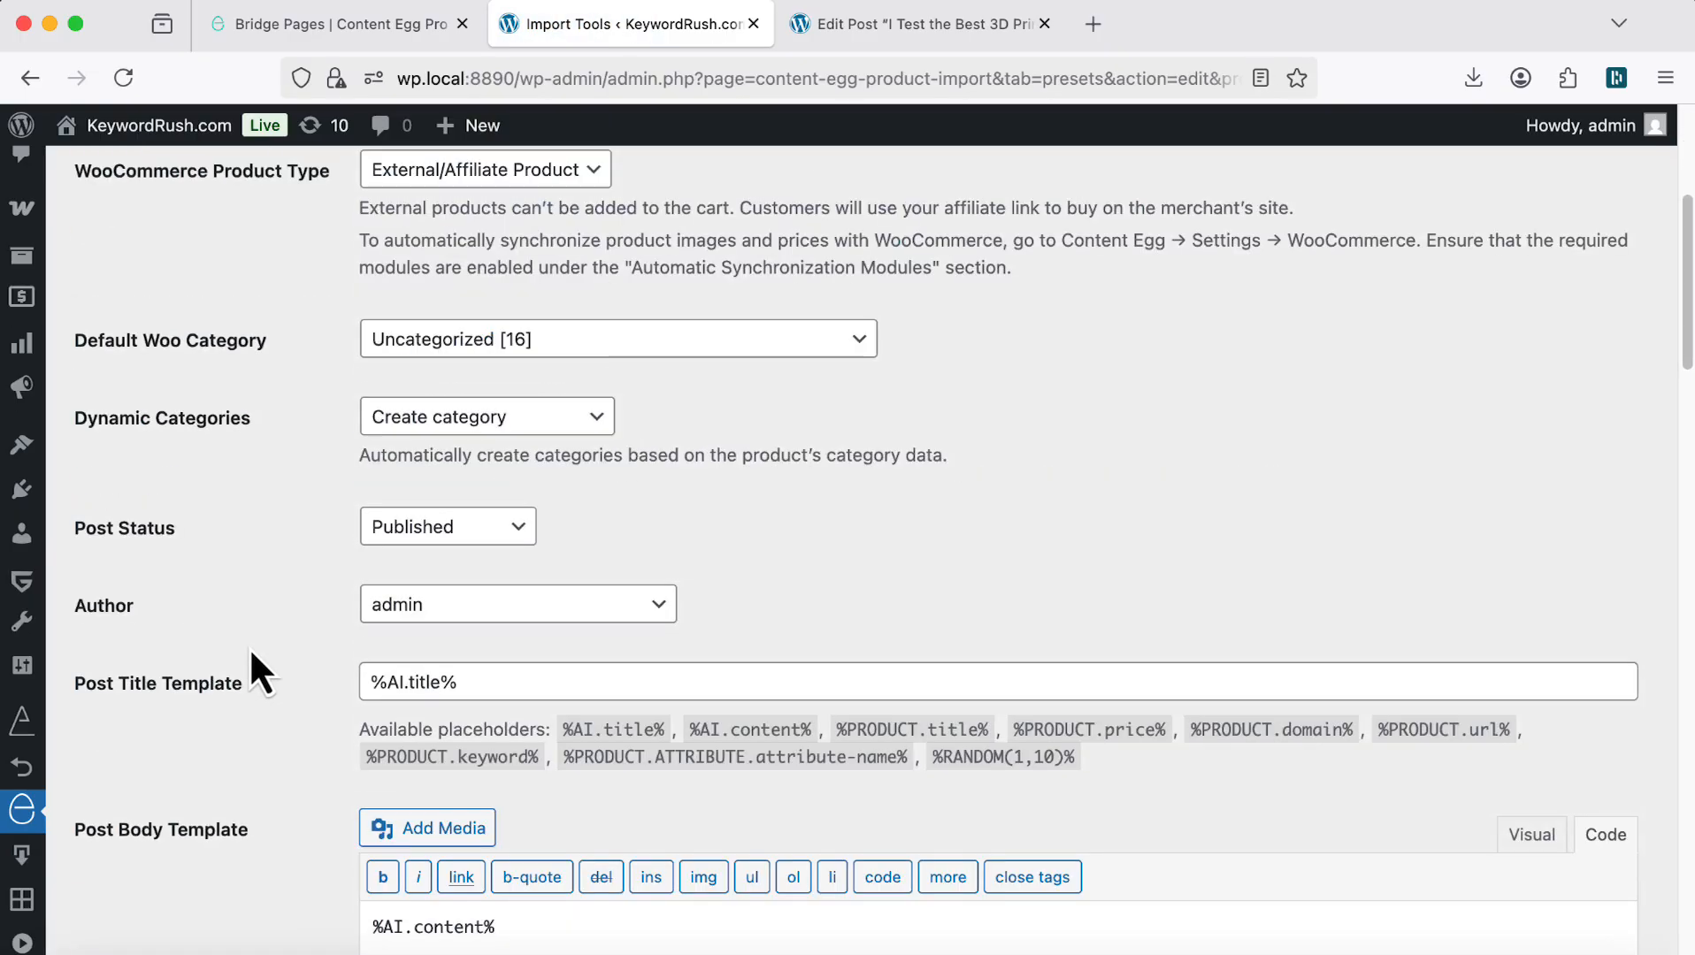
scroll(258, 633, down, 8)
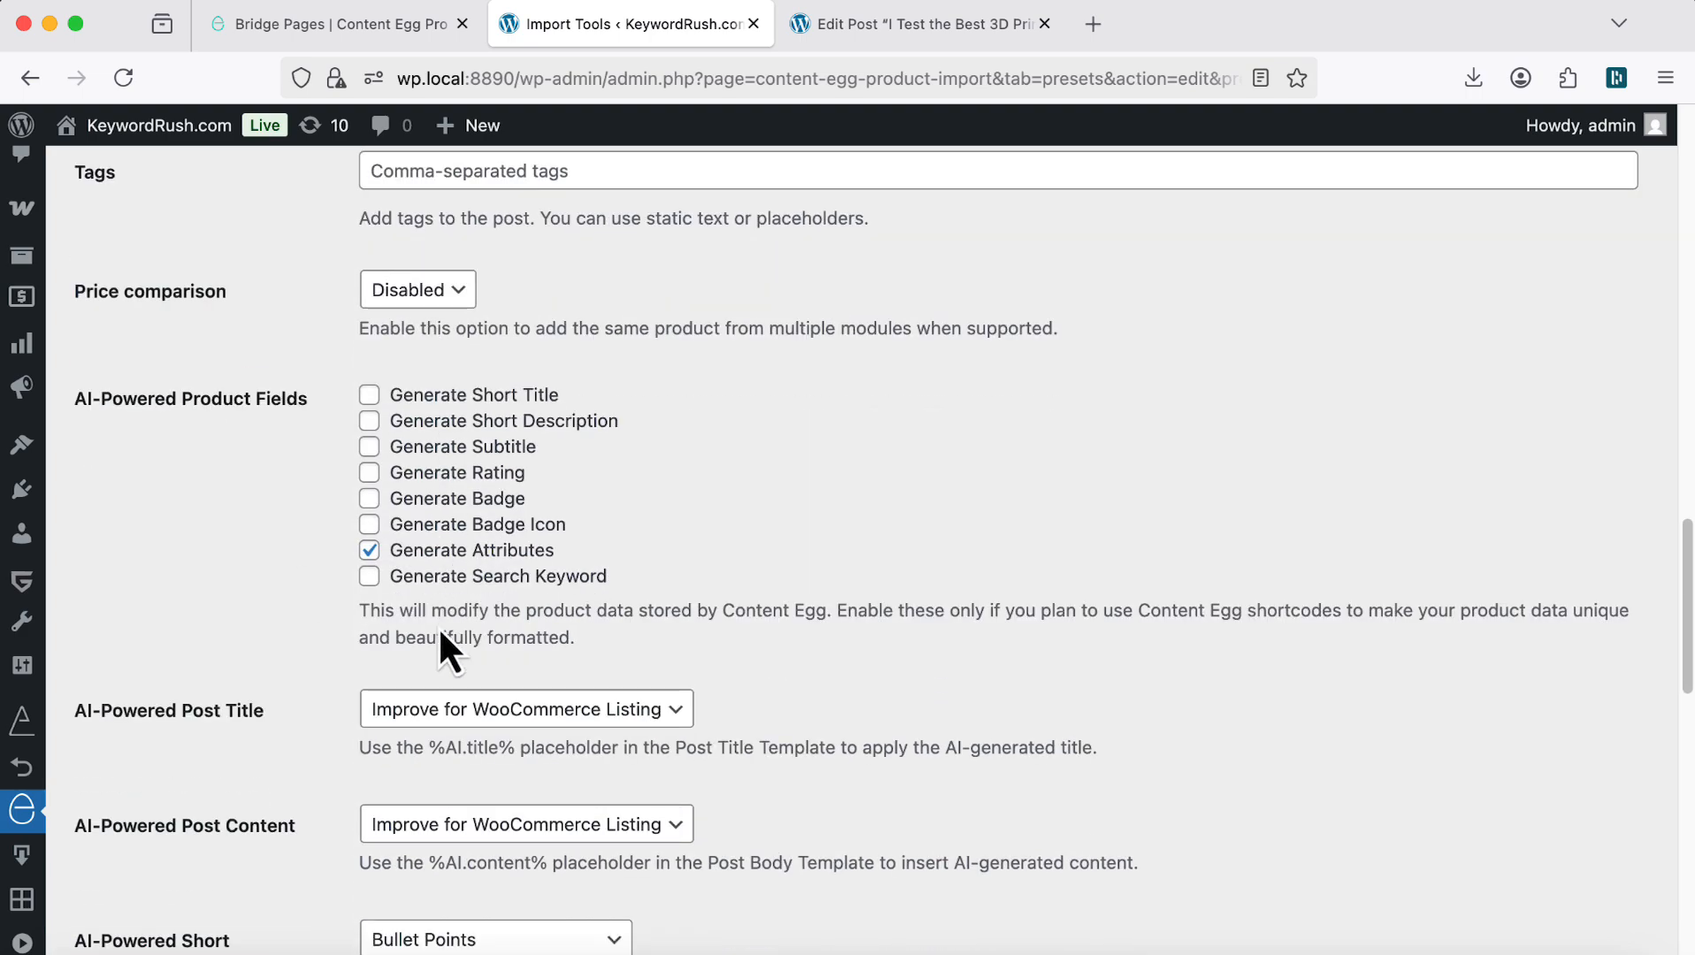
click(466, 827)
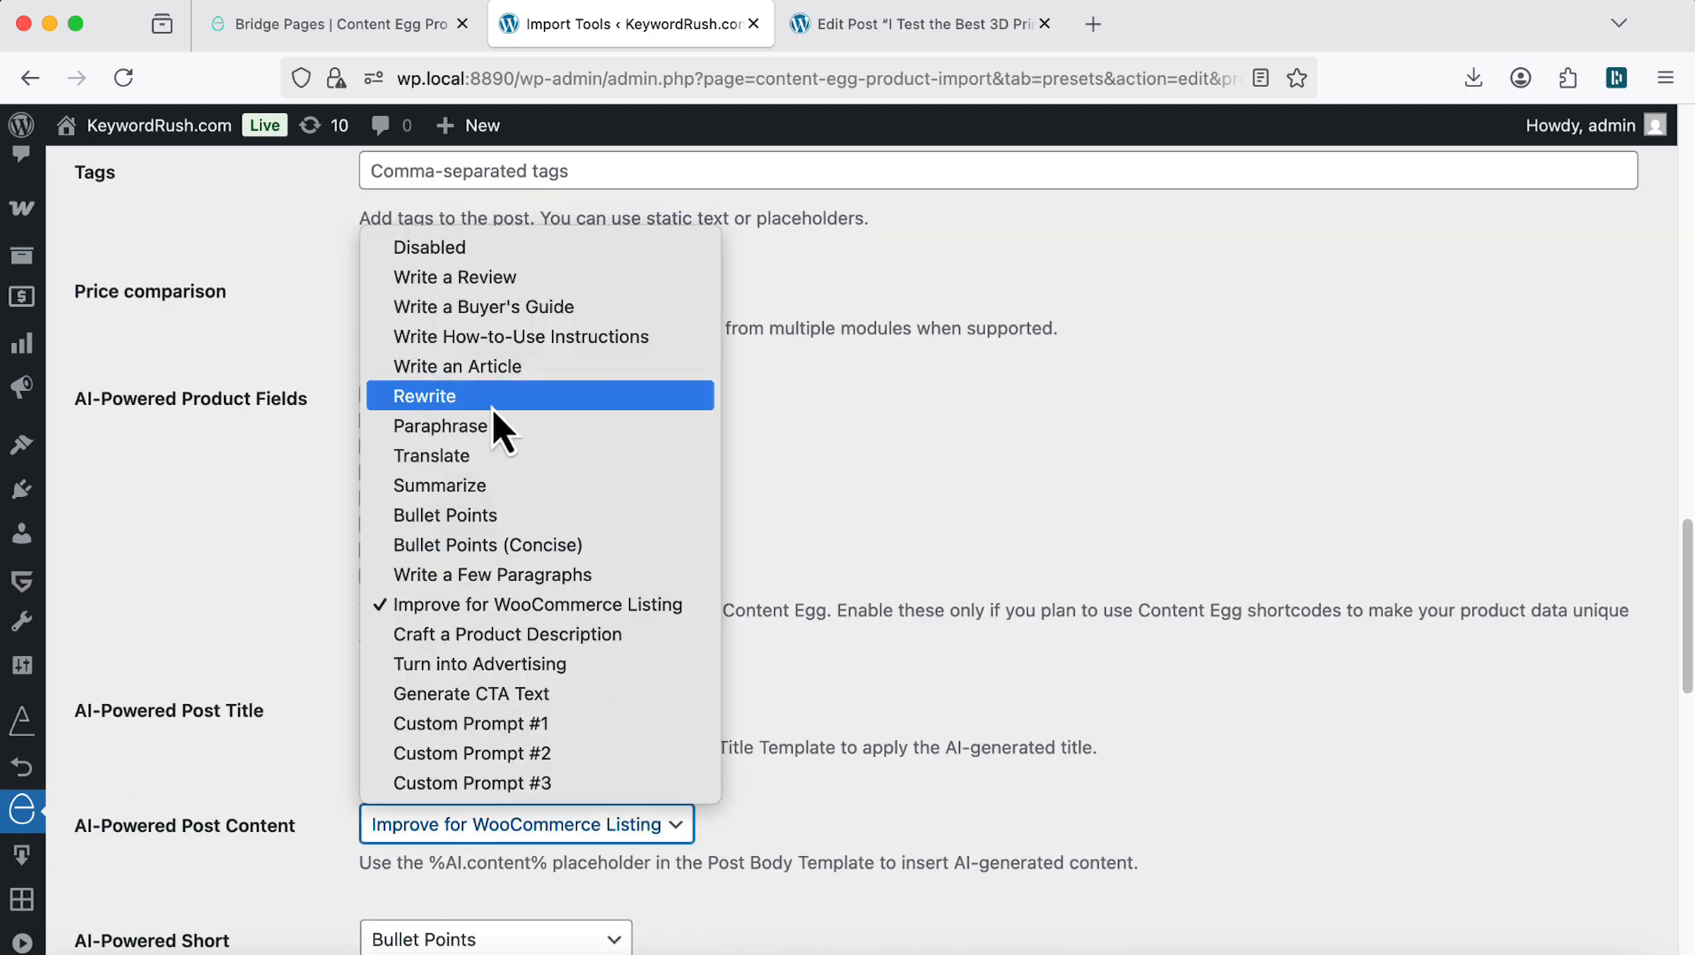
click(299, 799)
scroll(296, 752, down, 5)
scroll(293, 720, down, 13)
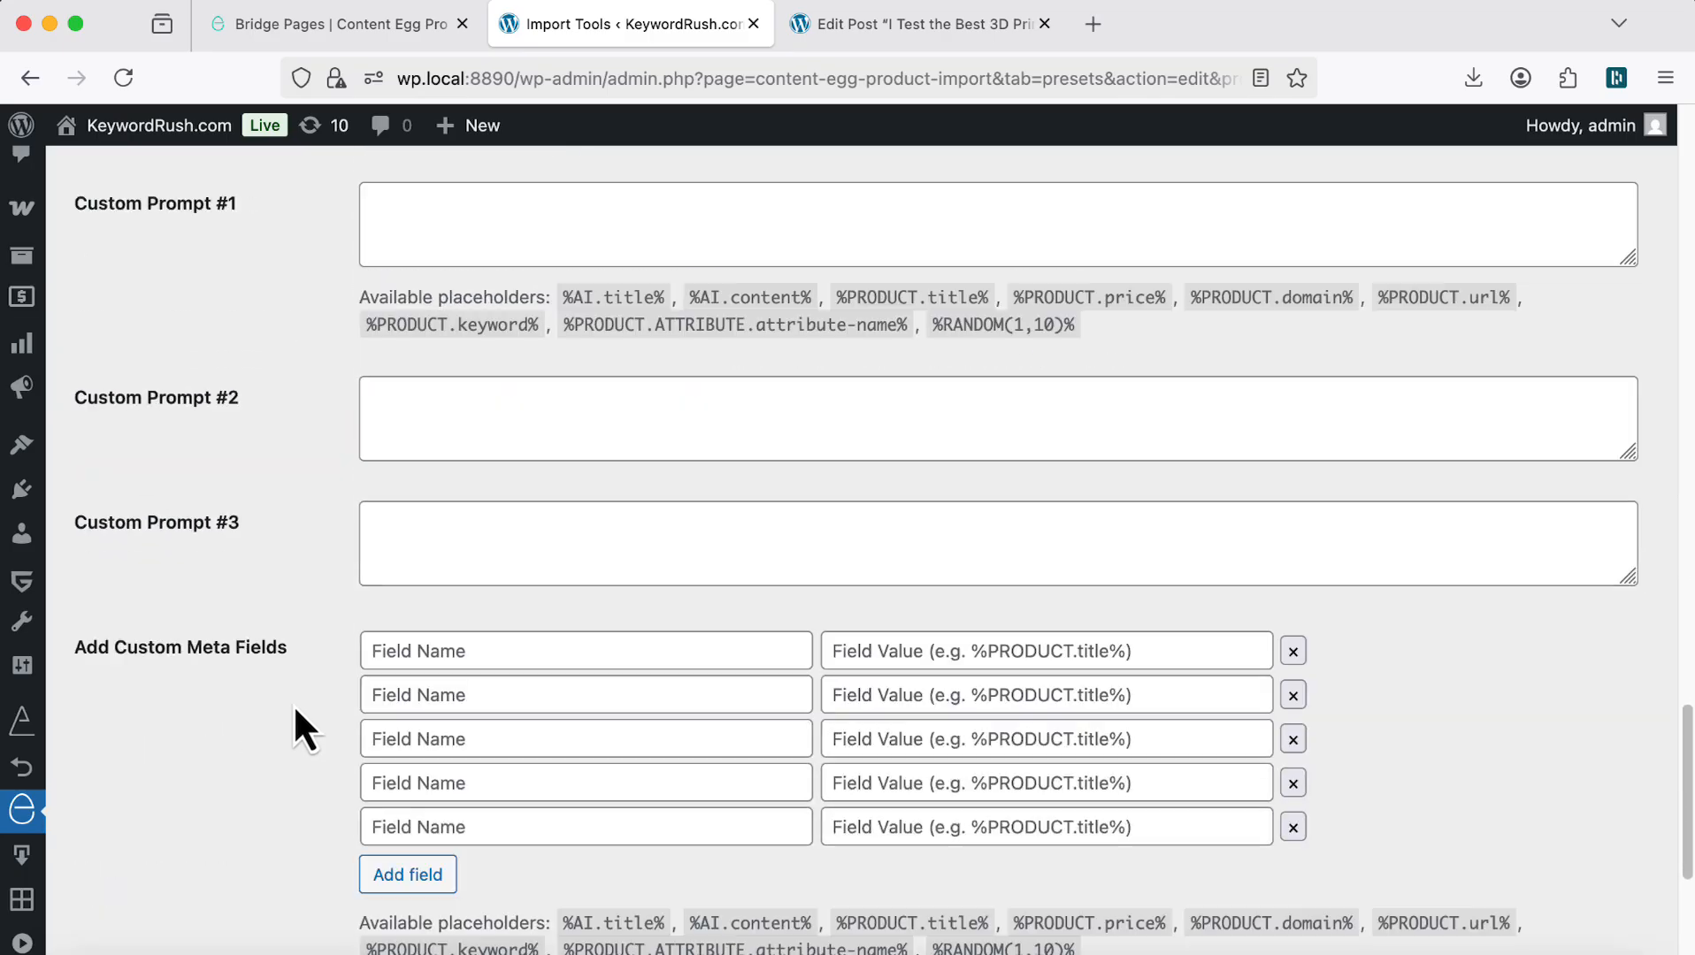
Step: Enable making imported Bridge Pages canonical in the preset and save it
triple_click(136, 637)
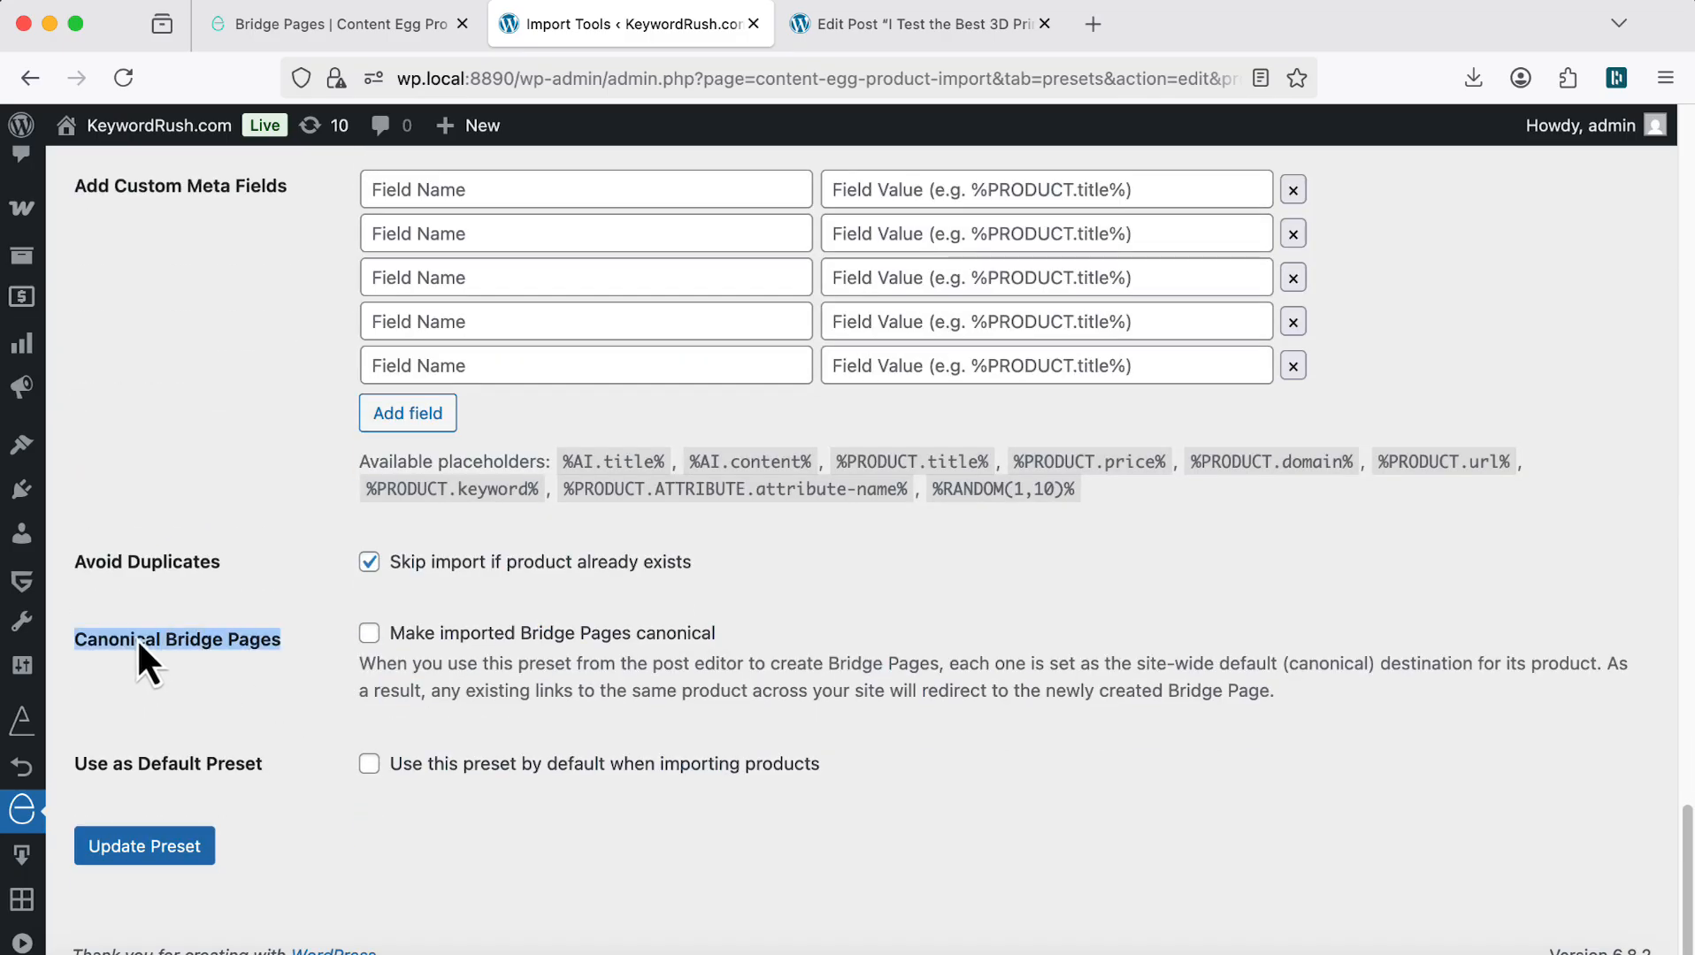
triple_click(454, 635)
click(454, 635)
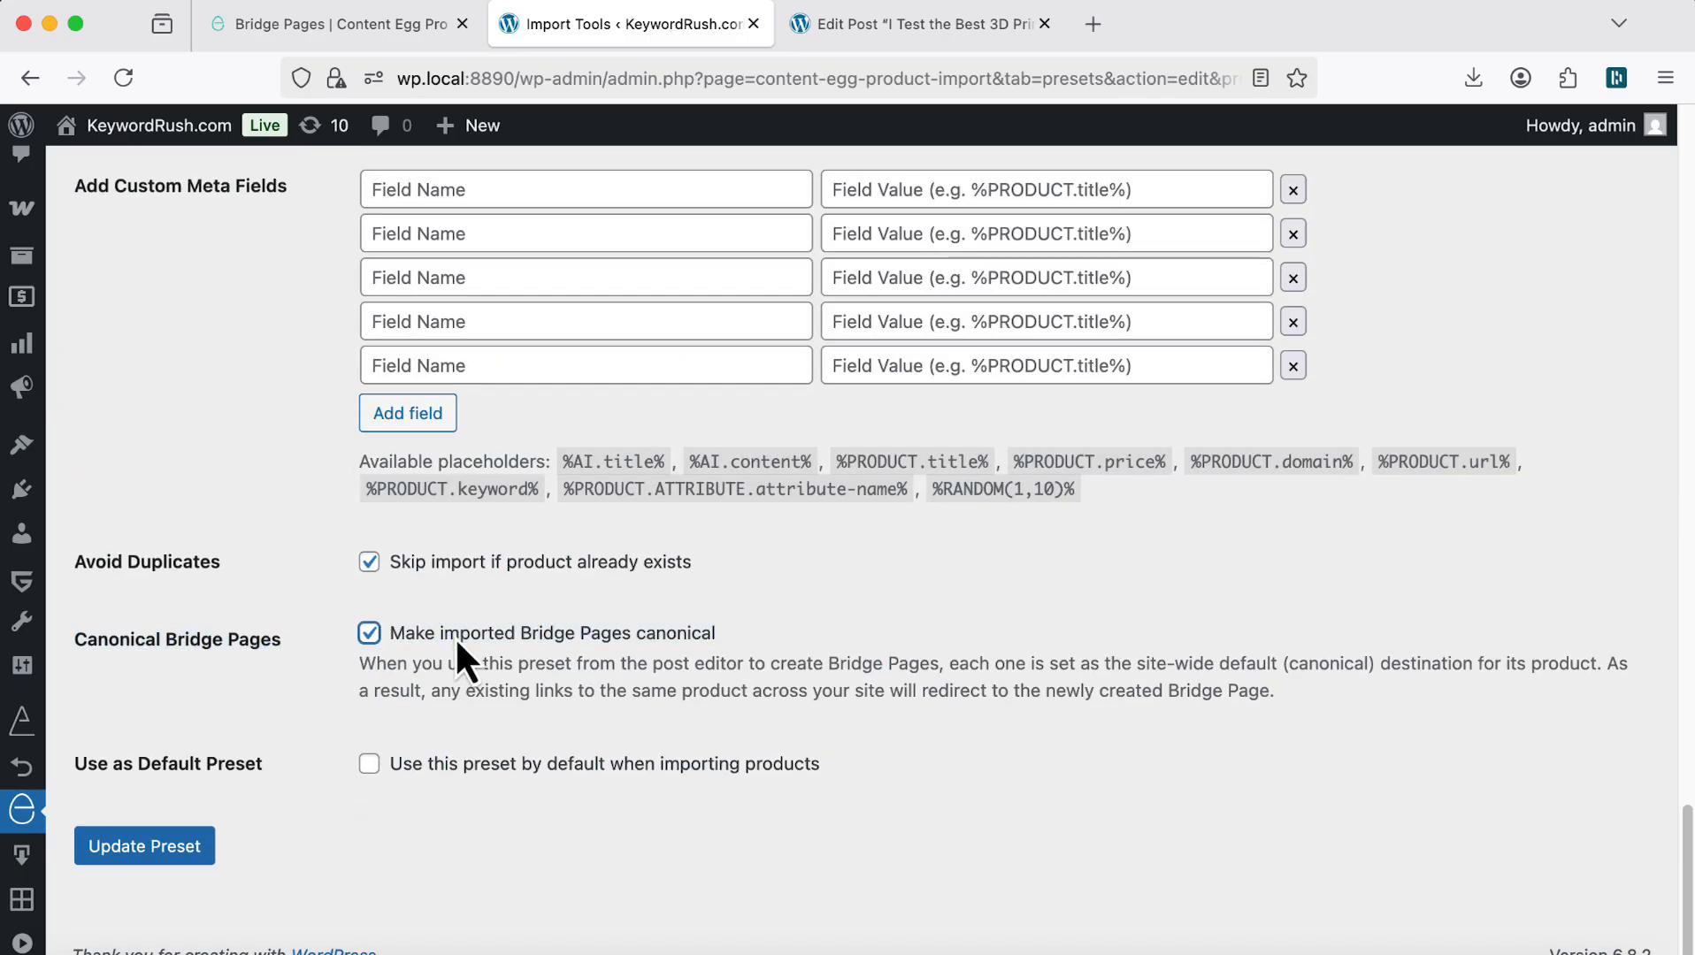
click(188, 851)
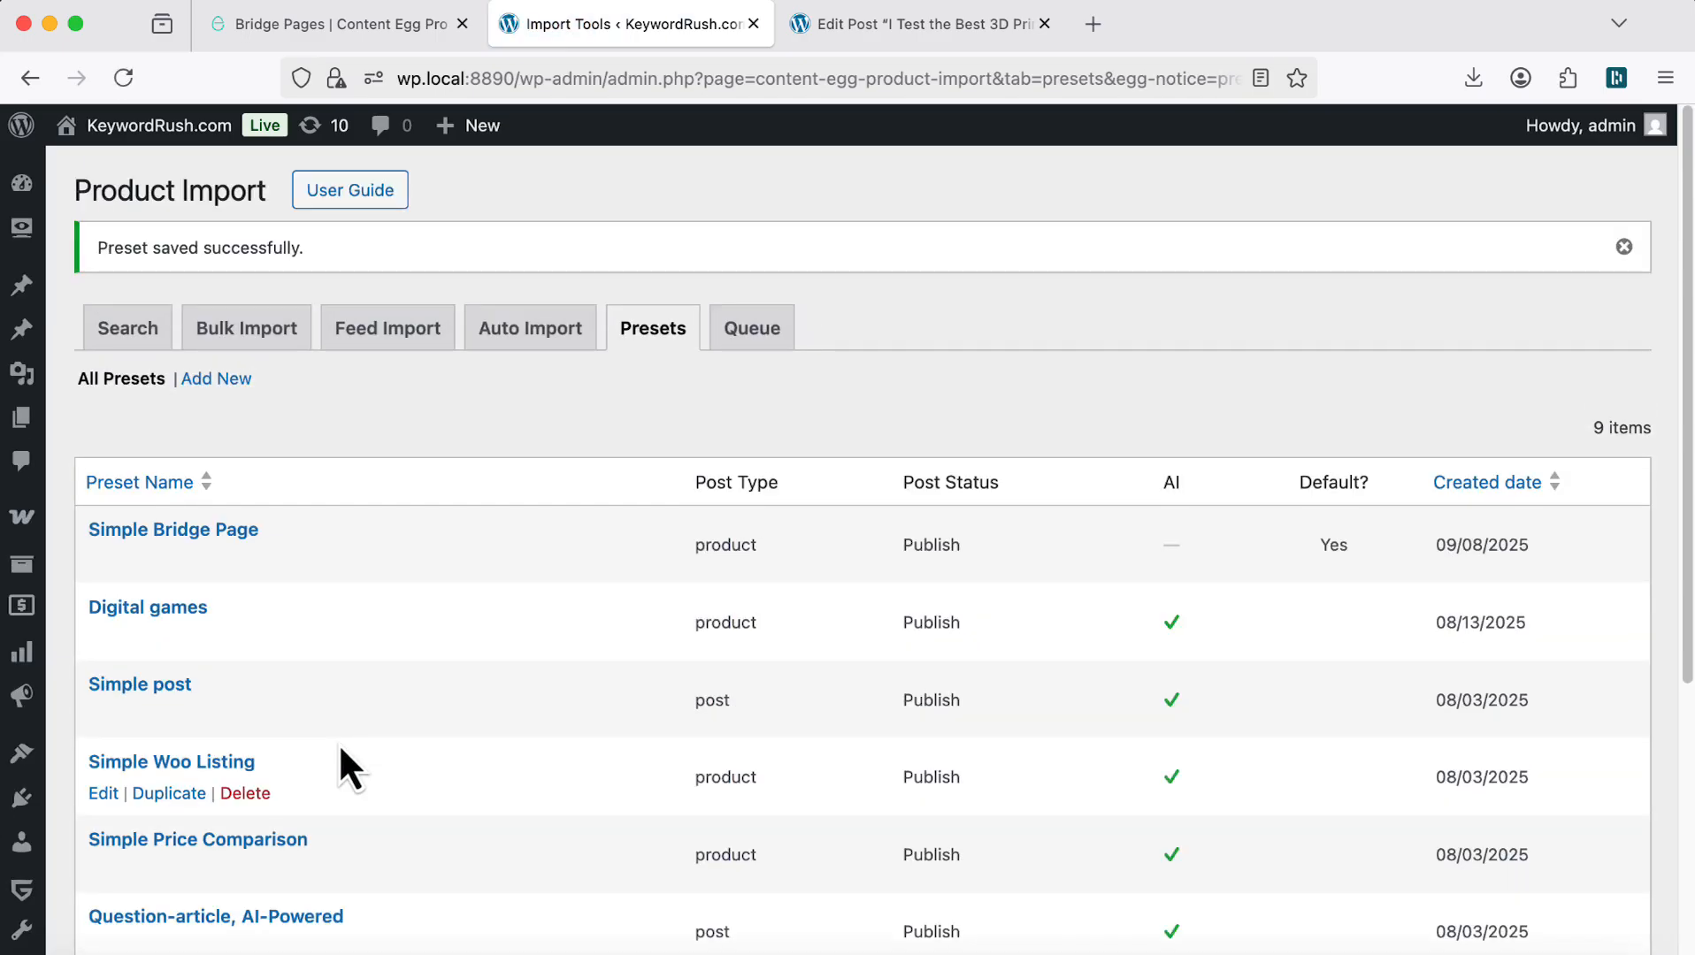
Step: Import all Amazon products of the 3D printers post as Bridge Pages with the "Woo Listing, AI-Powered" preset
click(863, 25)
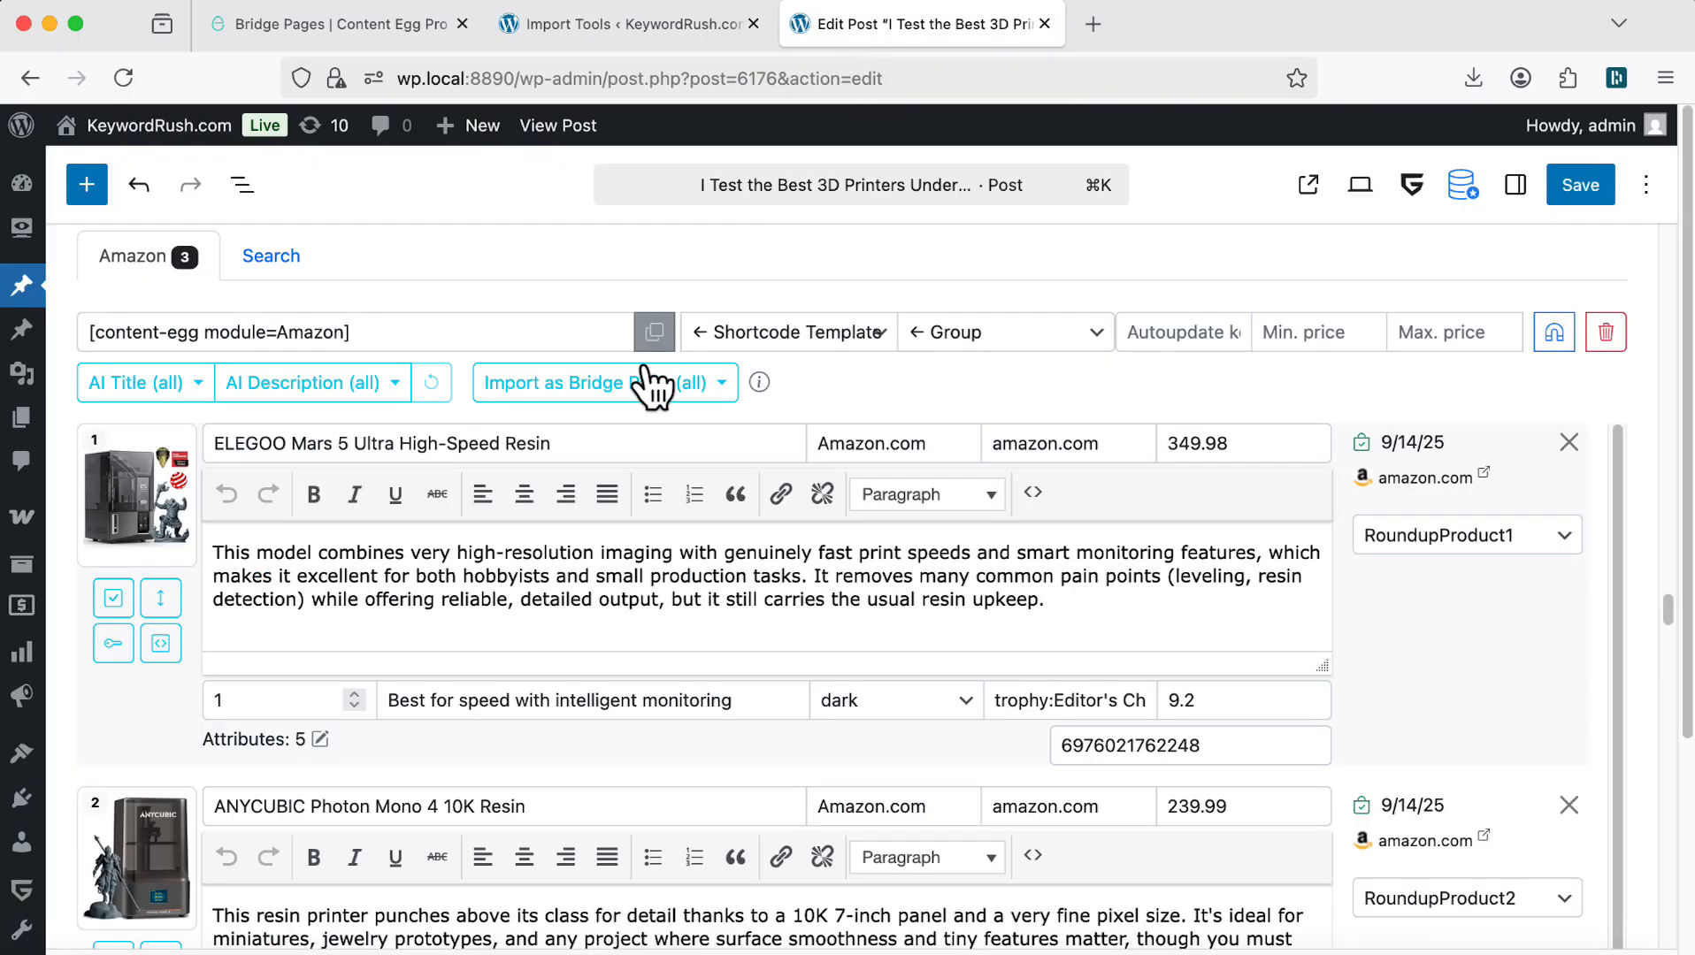
click(600, 397)
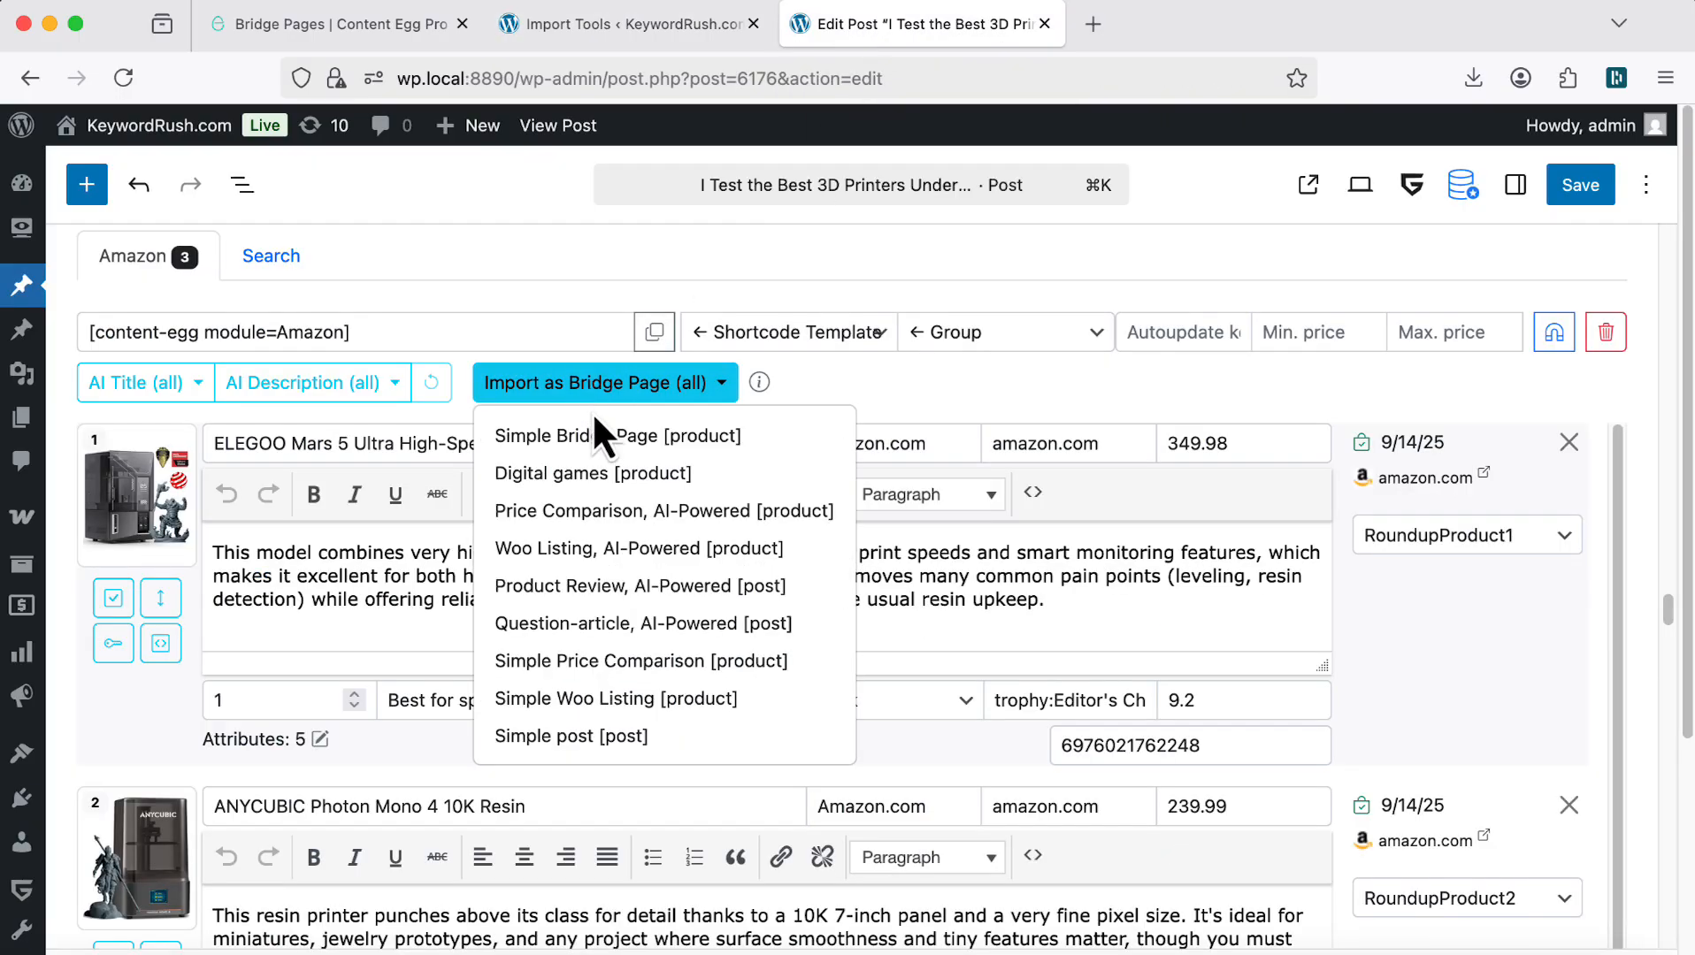
click(590, 550)
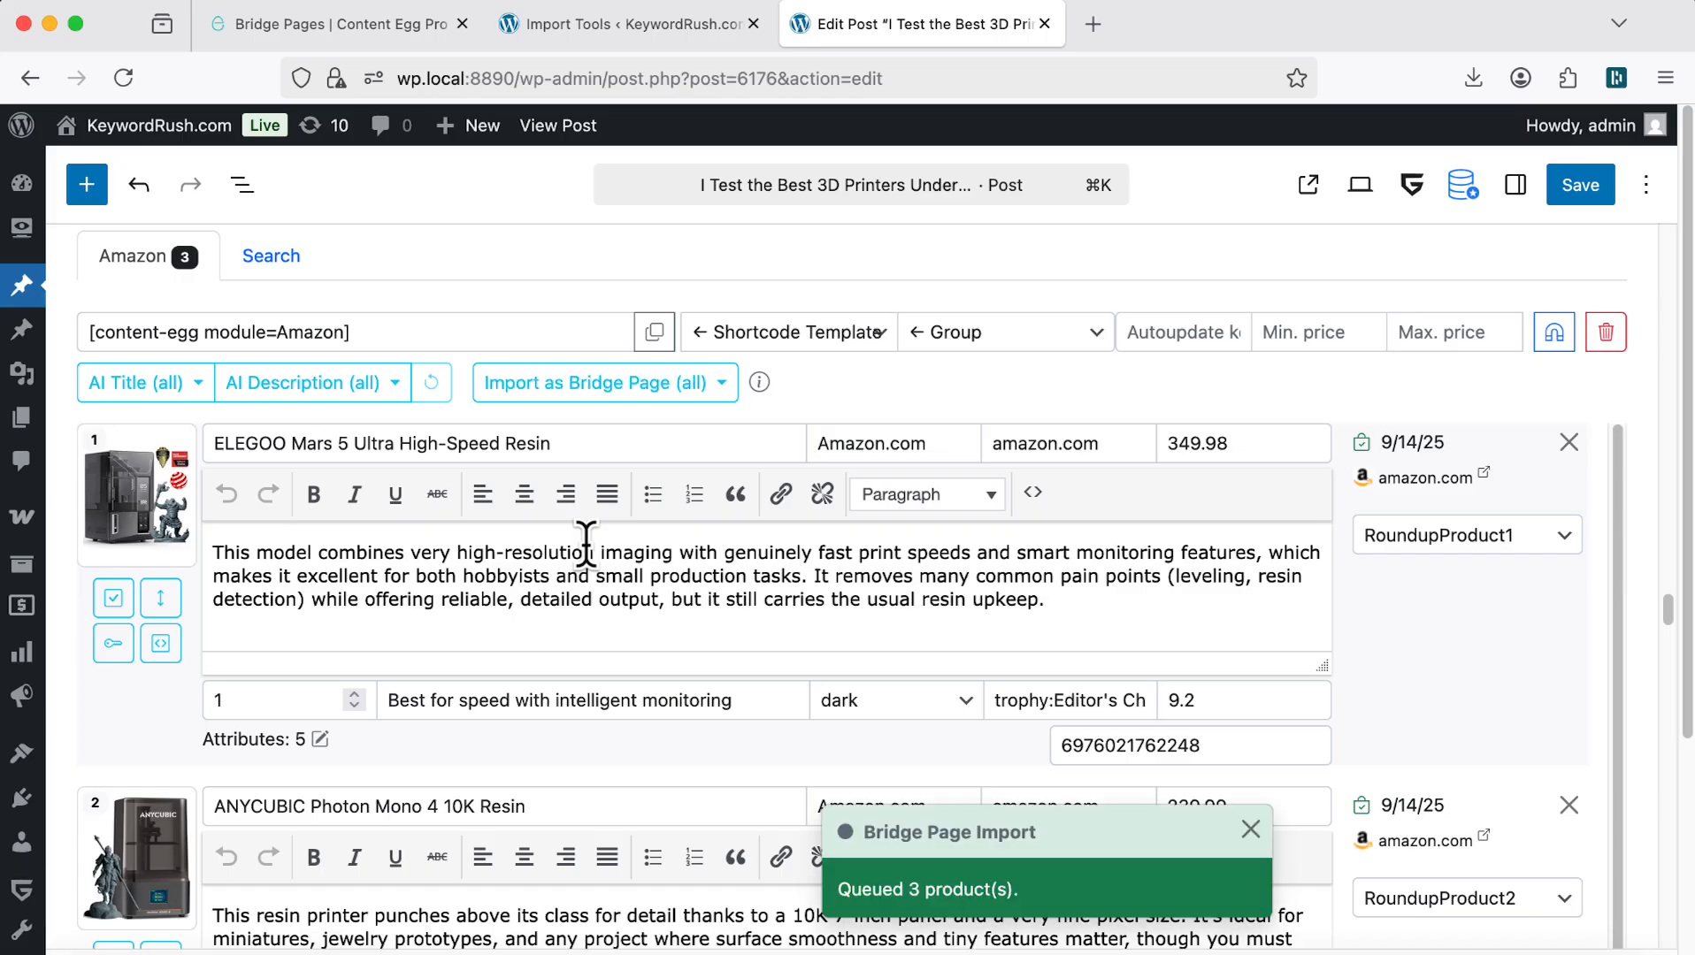
Step: Check the status and logs of the Bridge Page imports in the product import queue
click(616, 24)
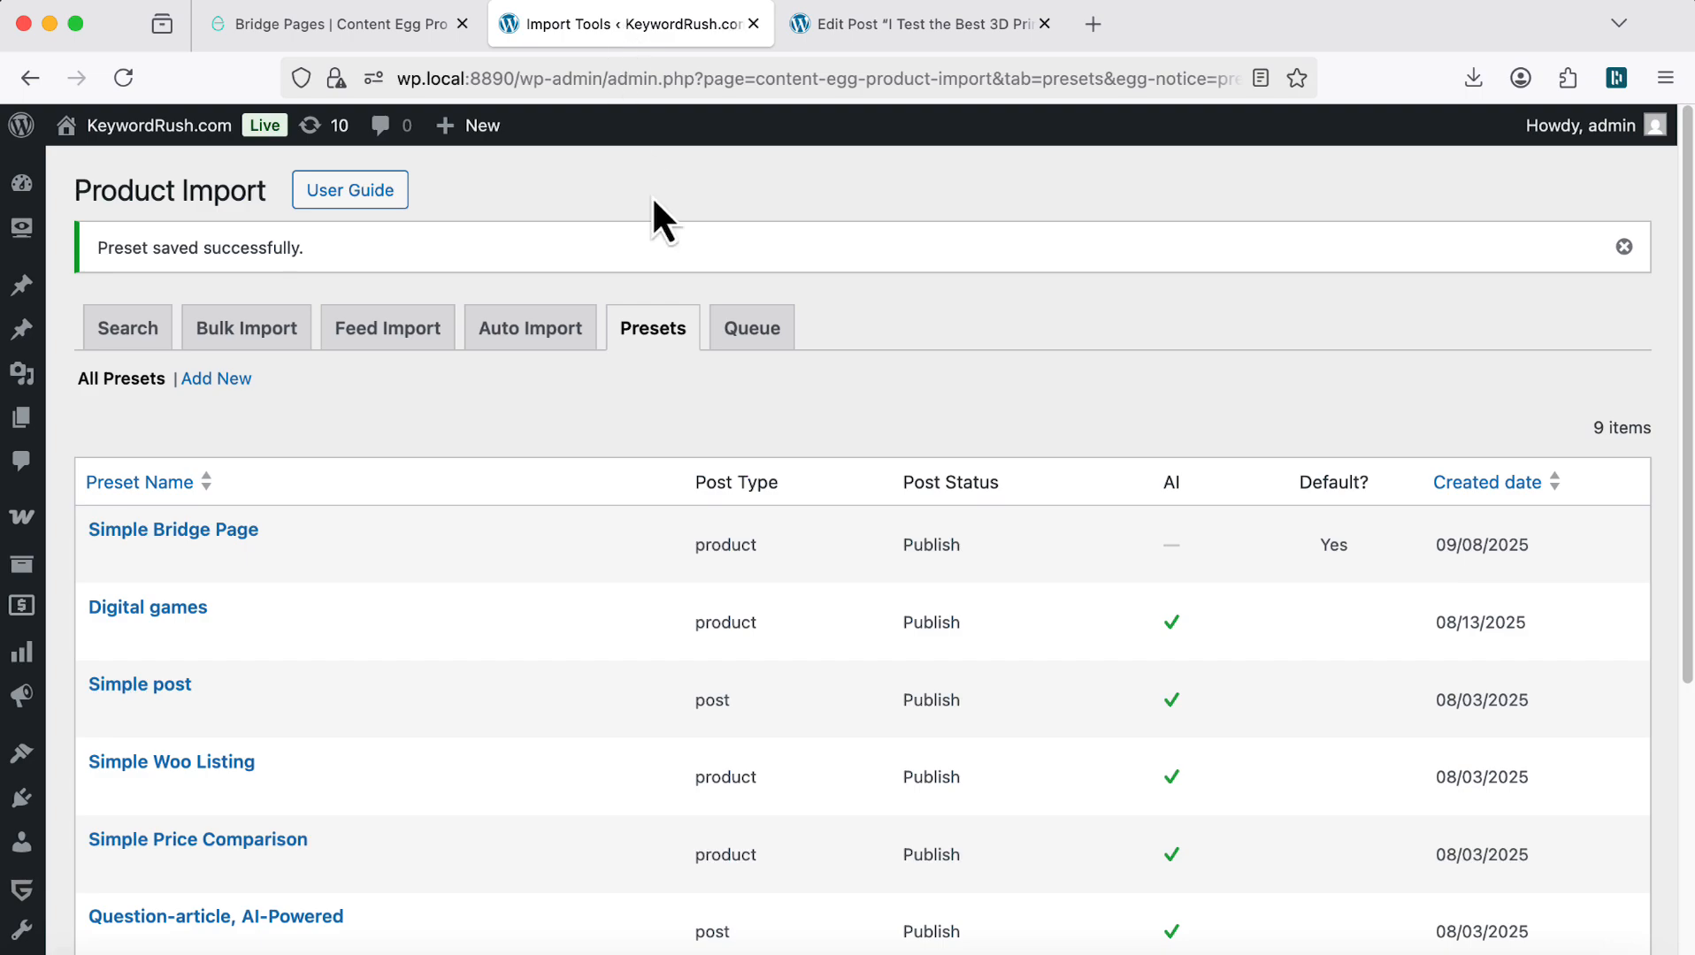
click(751, 332)
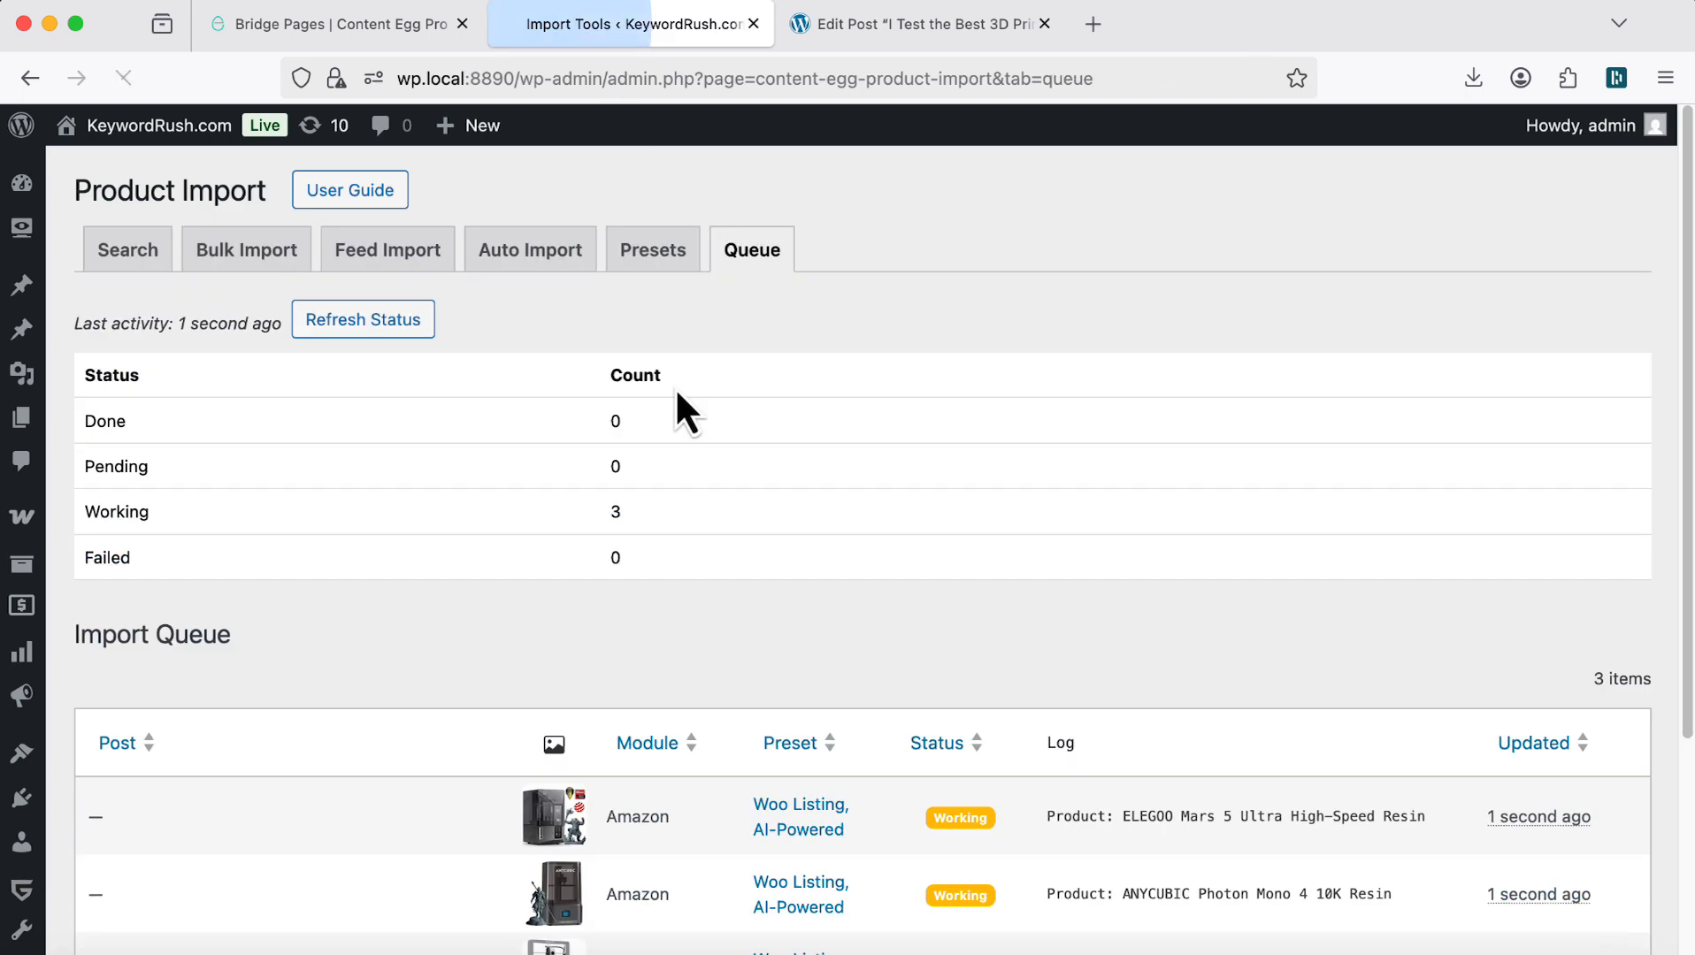
scroll(674, 403, down, 3)
scroll(675, 403, down, 1)
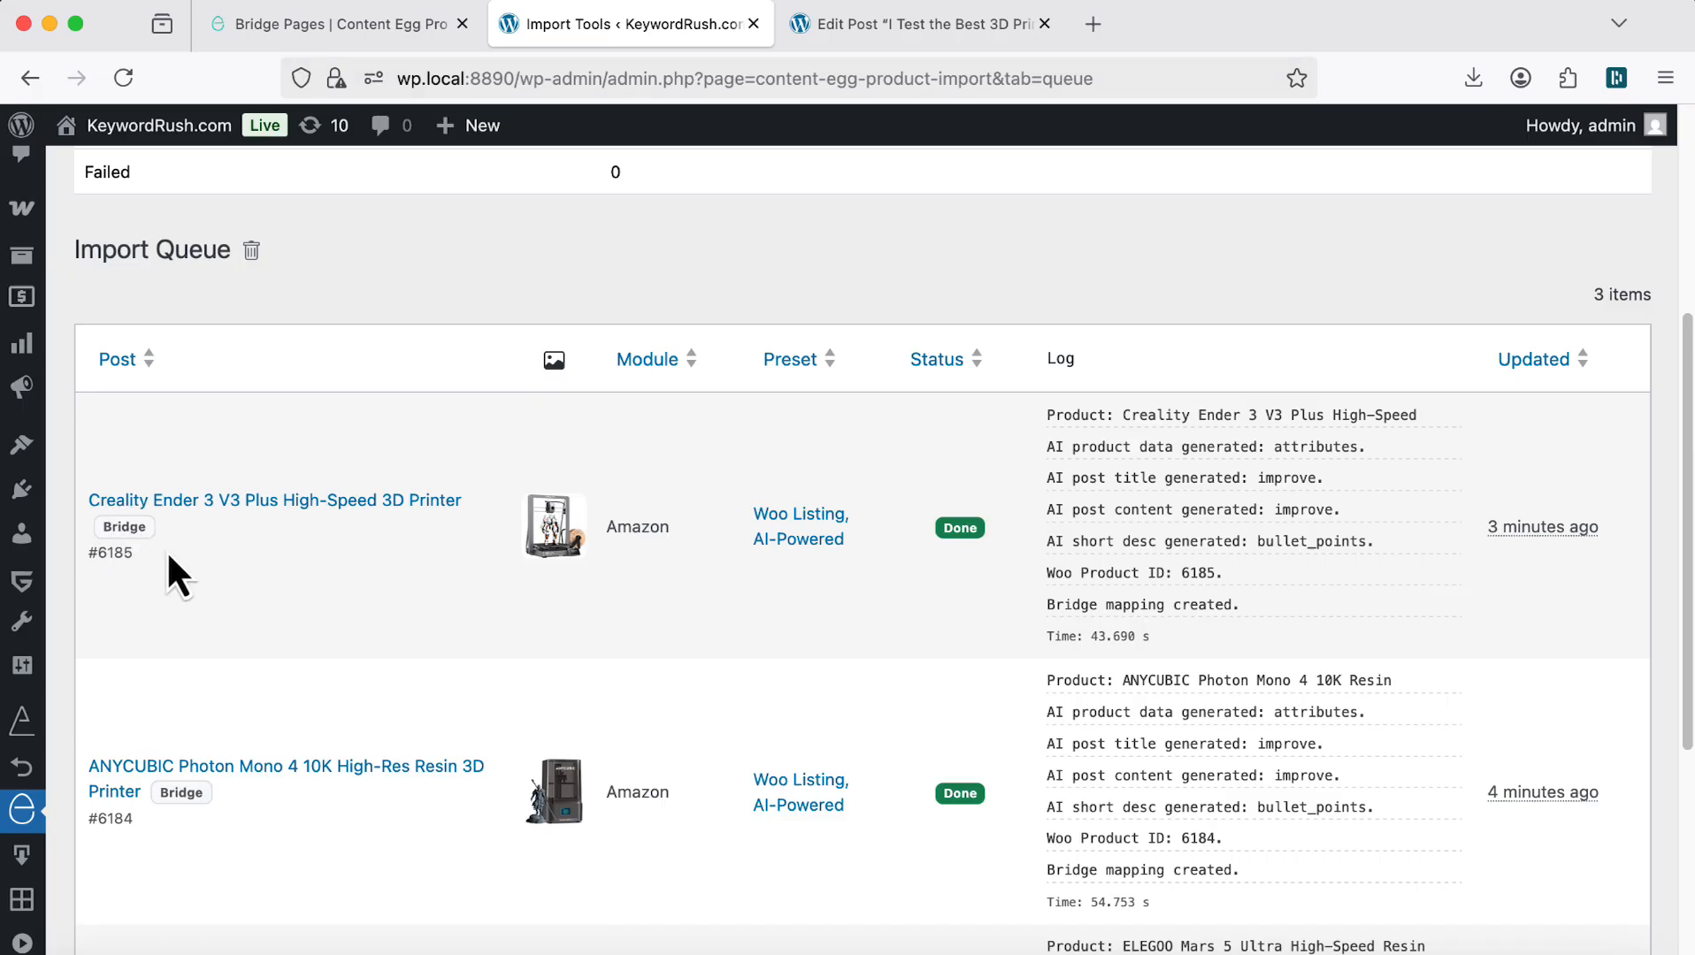
scroll(171, 557, down, 3)
Step: Reload the 3D printers post's editor, leaving the page without saving
click(844, 35)
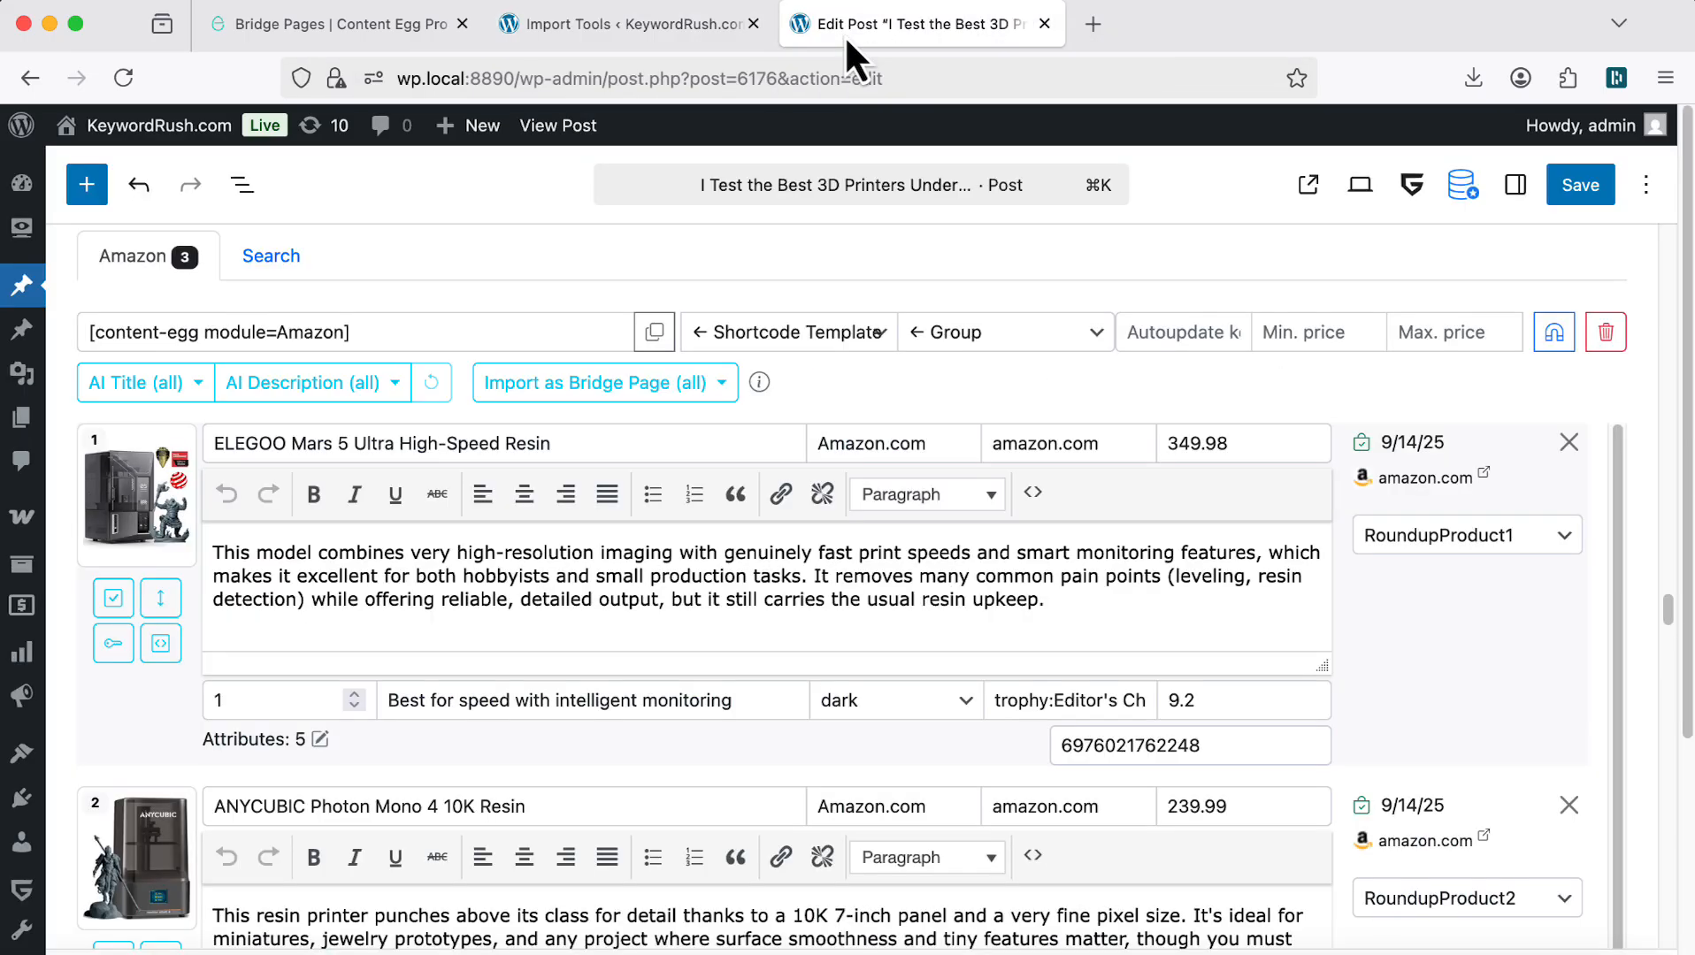
right_click(894, 402)
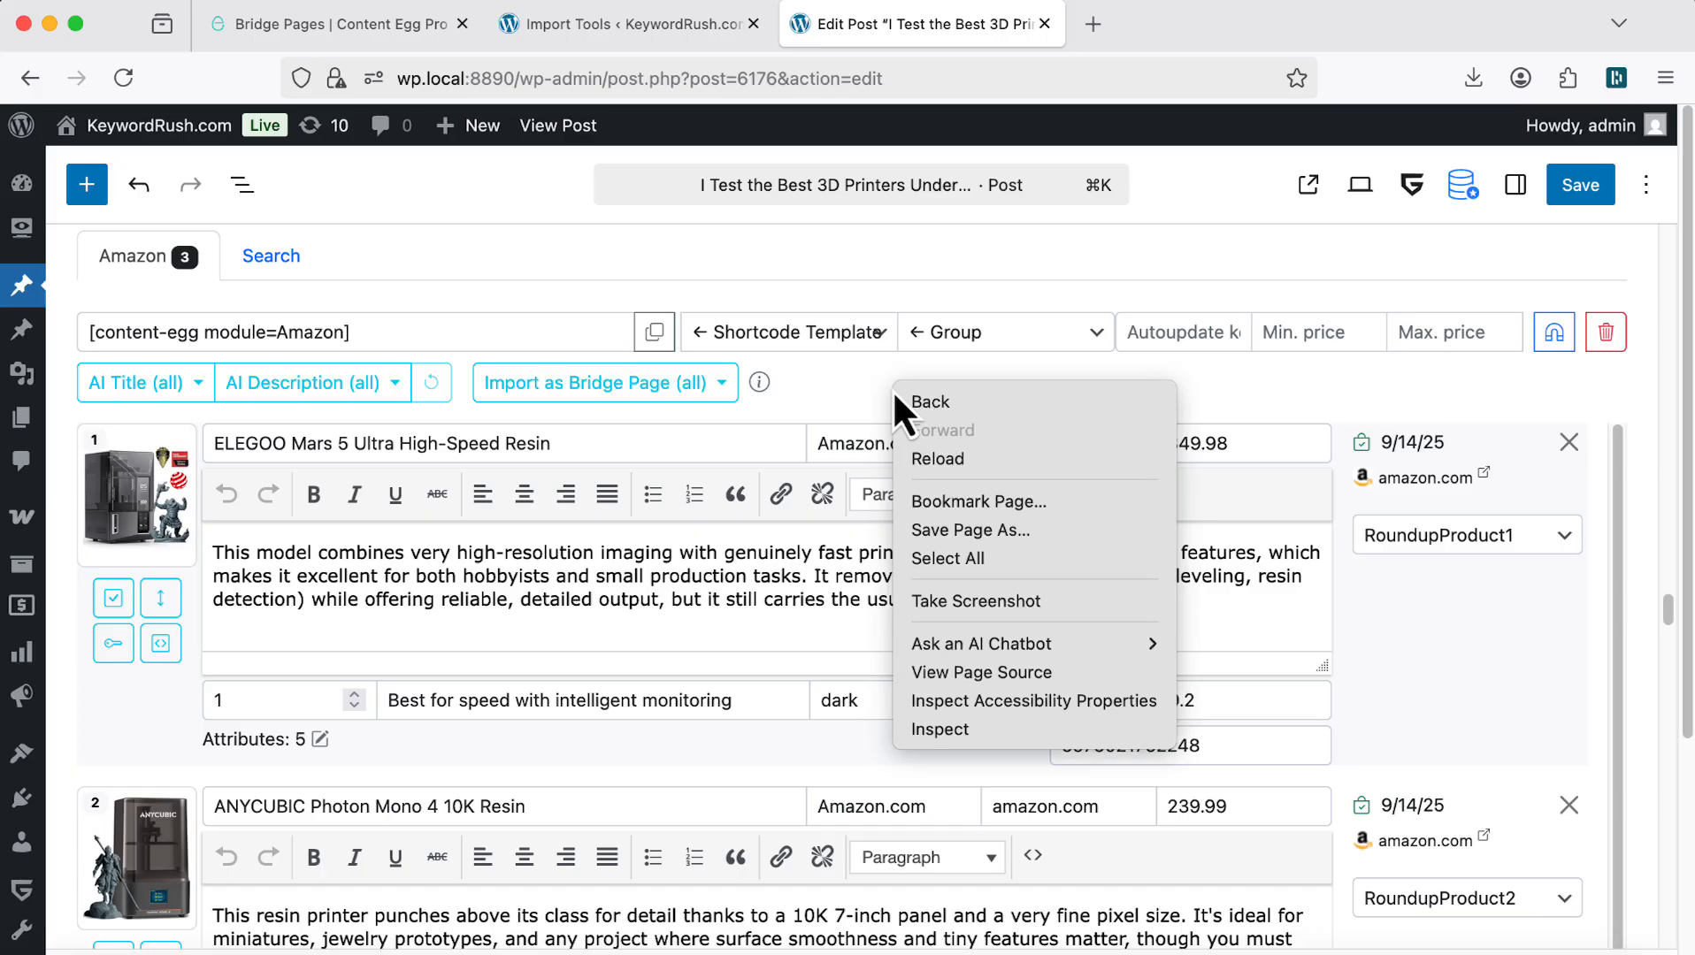
click(895, 402)
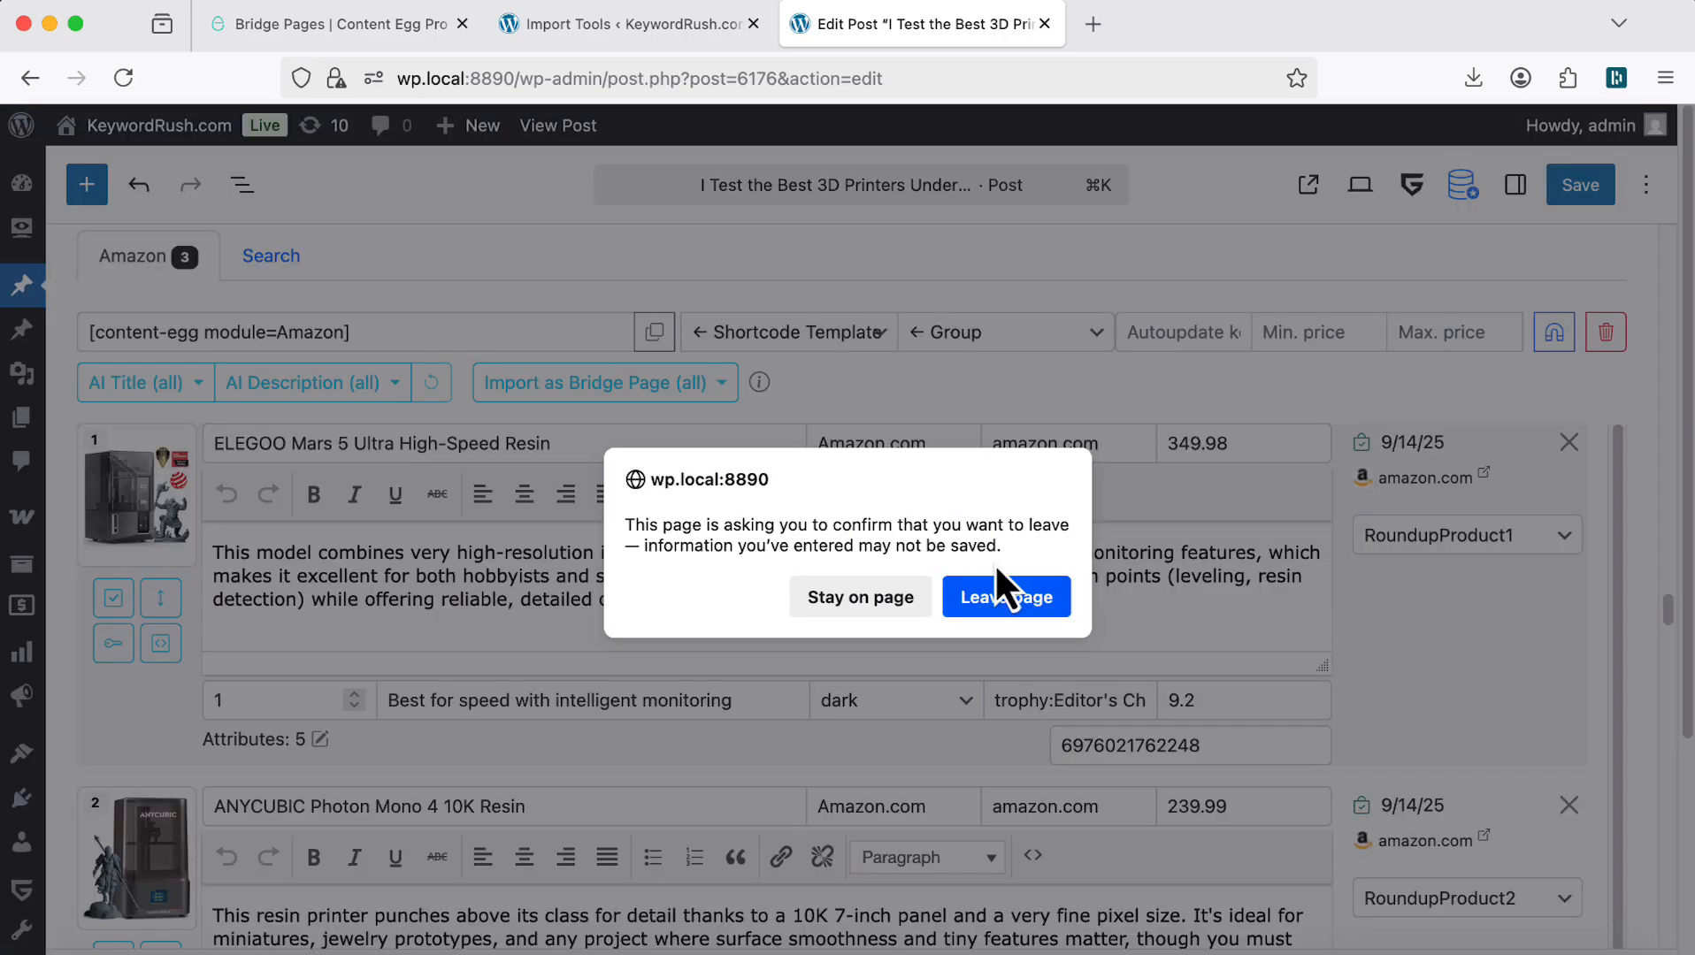
click(998, 591)
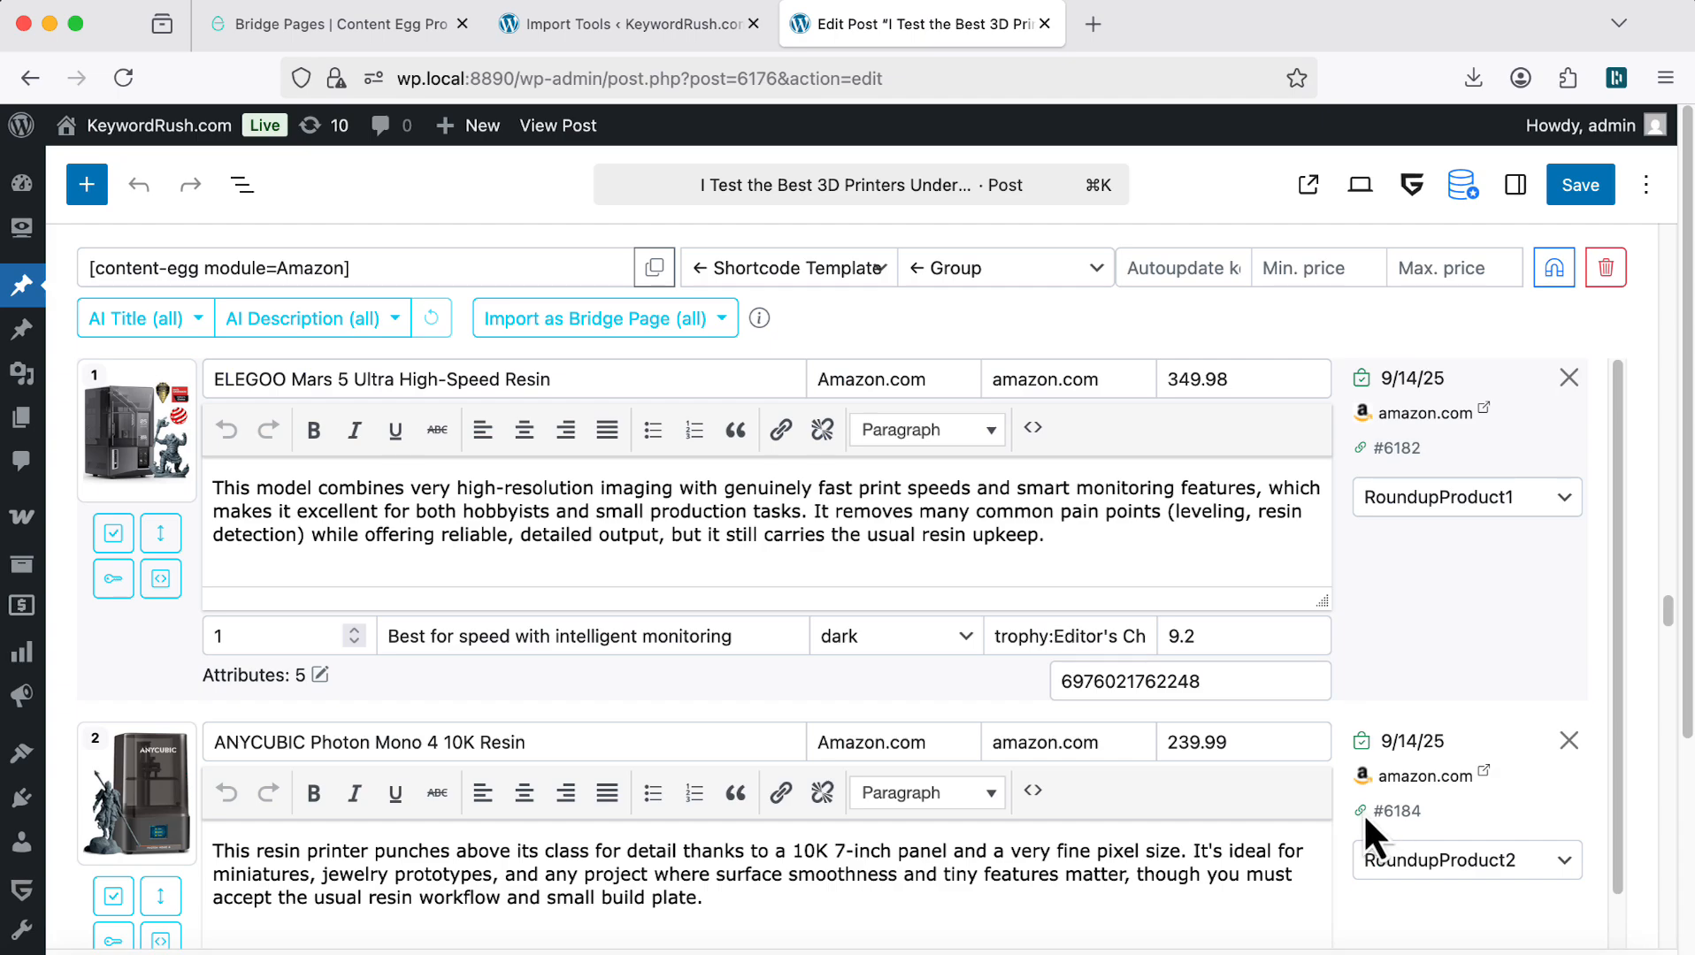
Step: Open the published 3D printers post in a new tab and examine its top picks and the ELEGOO Mars 5 product card
right_click(556, 125)
click(573, 137)
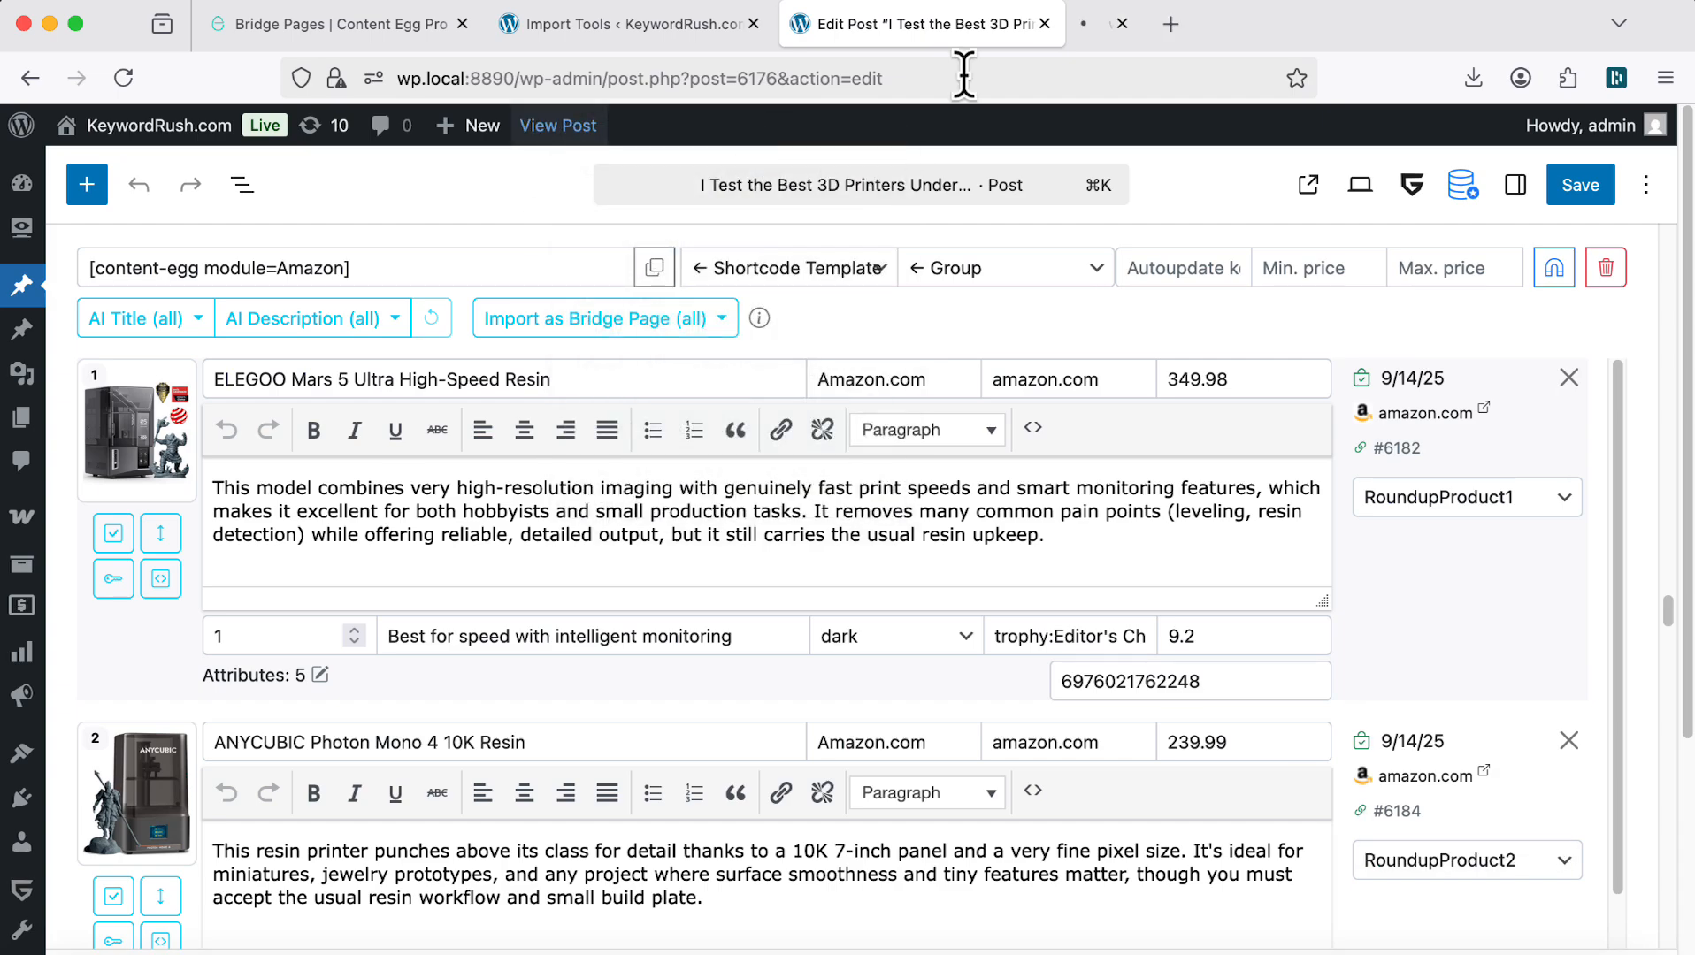
click(1156, 30)
scroll(584, 443, down, 10)
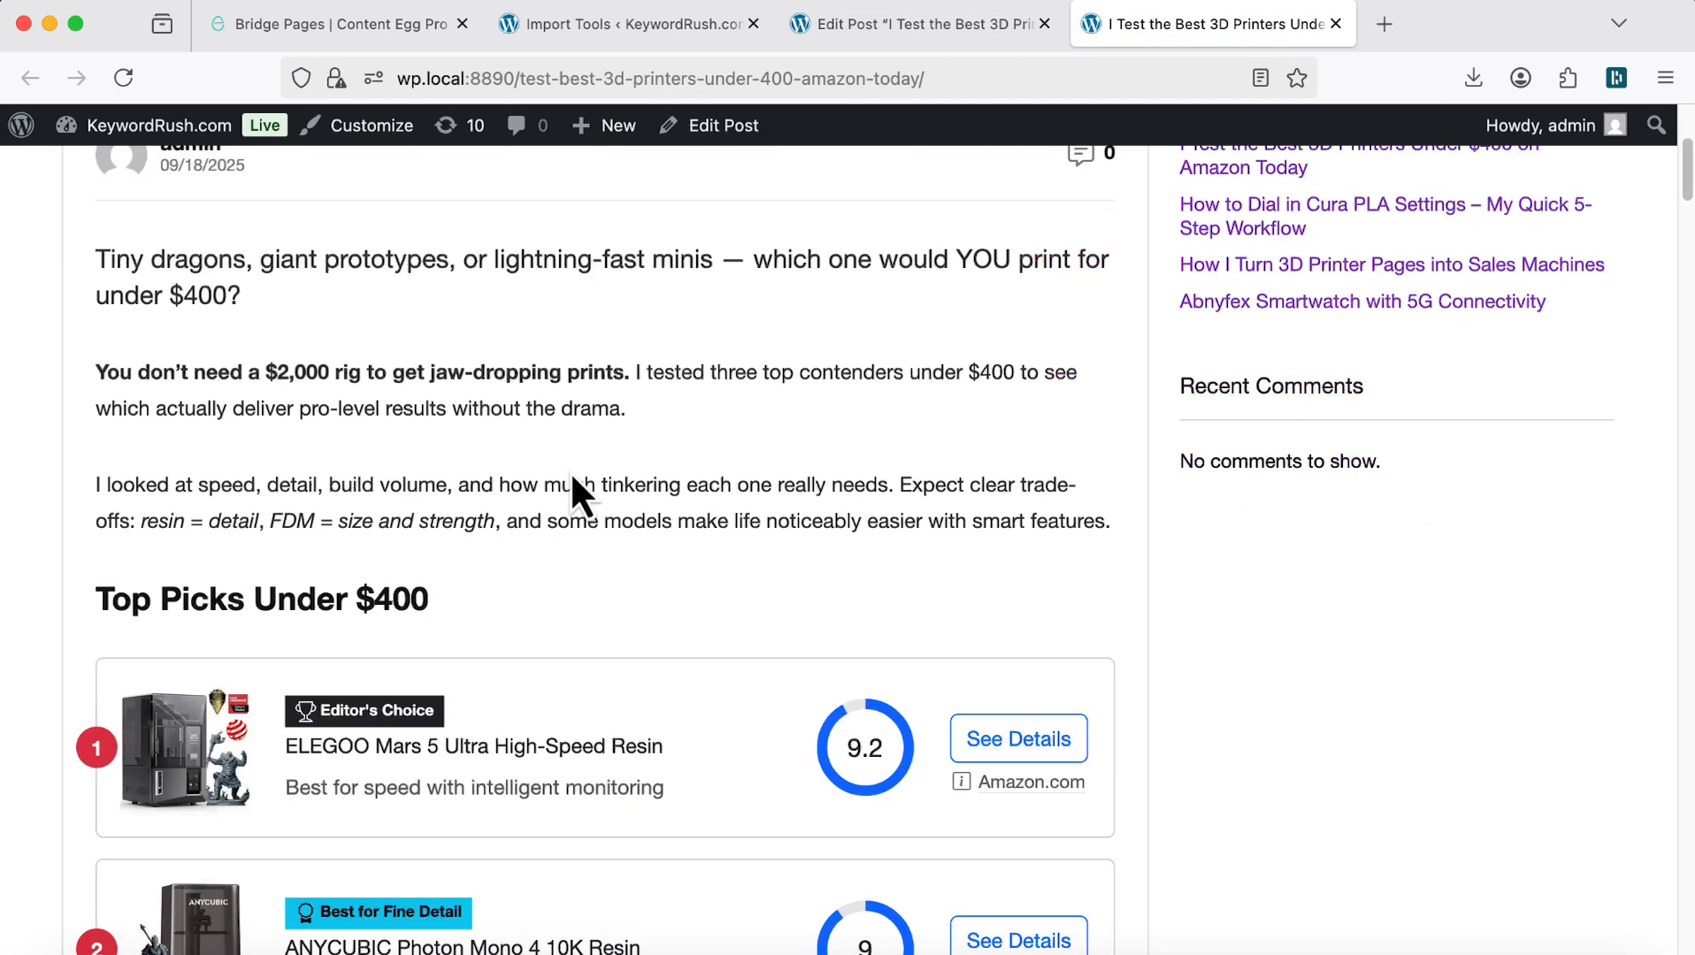
scroll(591, 479, down, 7)
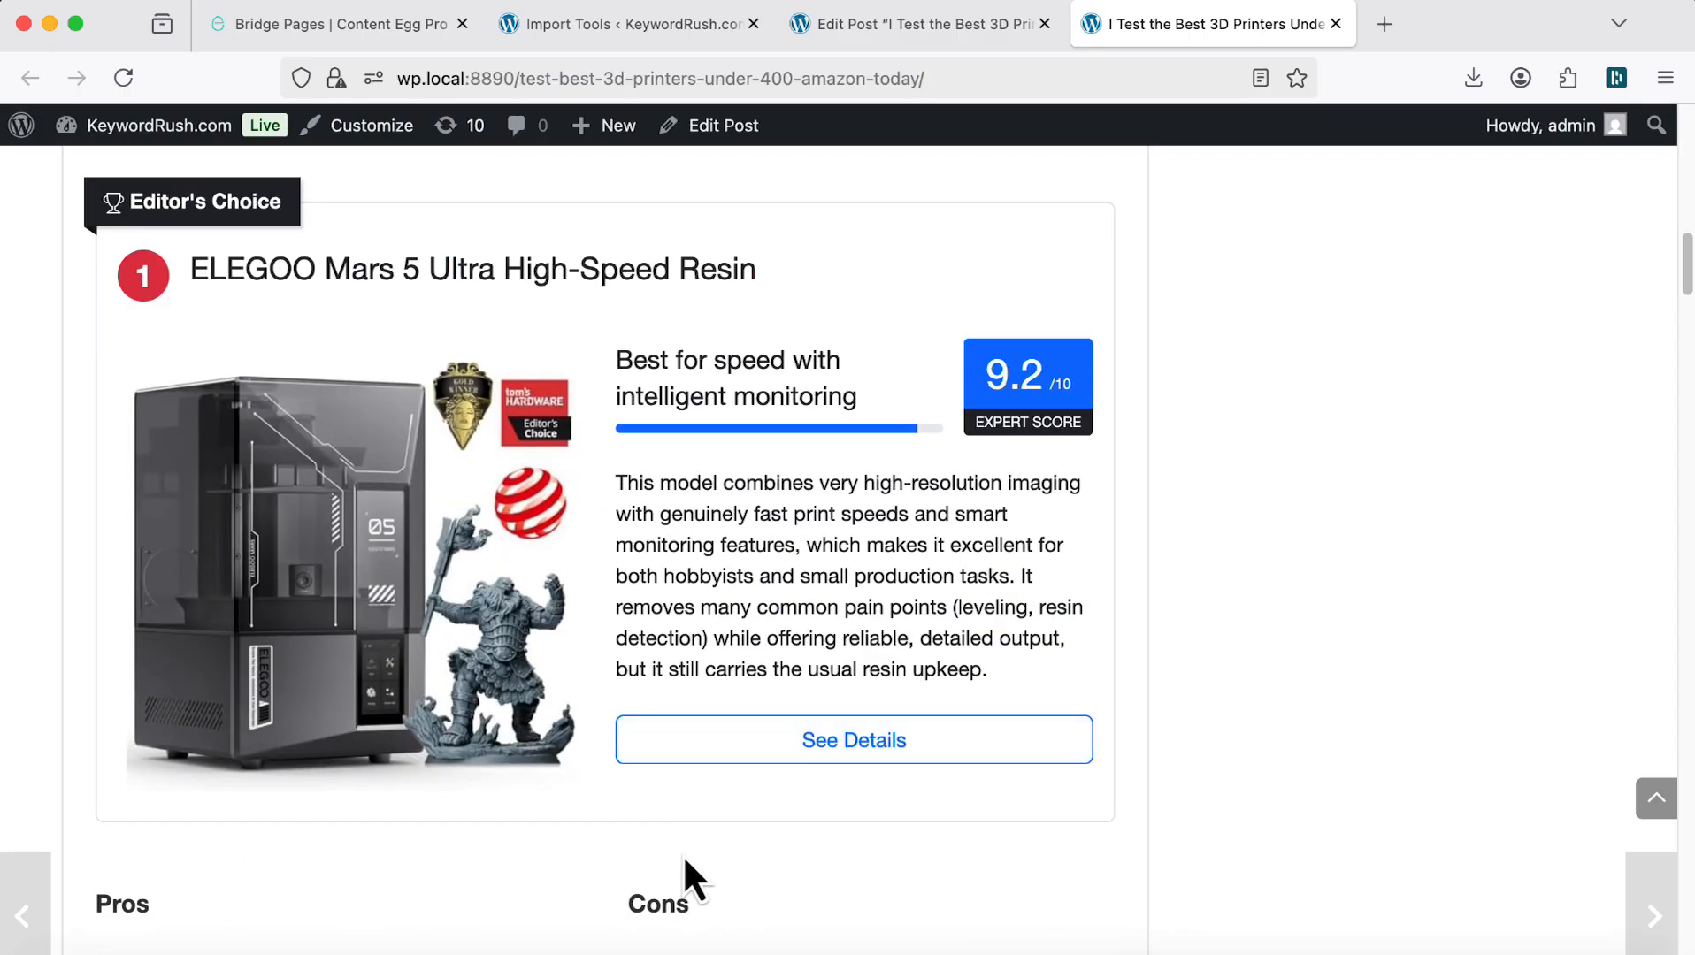
Step: Follow the ELEGOO Mars 5 Ultra card's details link and examine the description on its product page
click(737, 752)
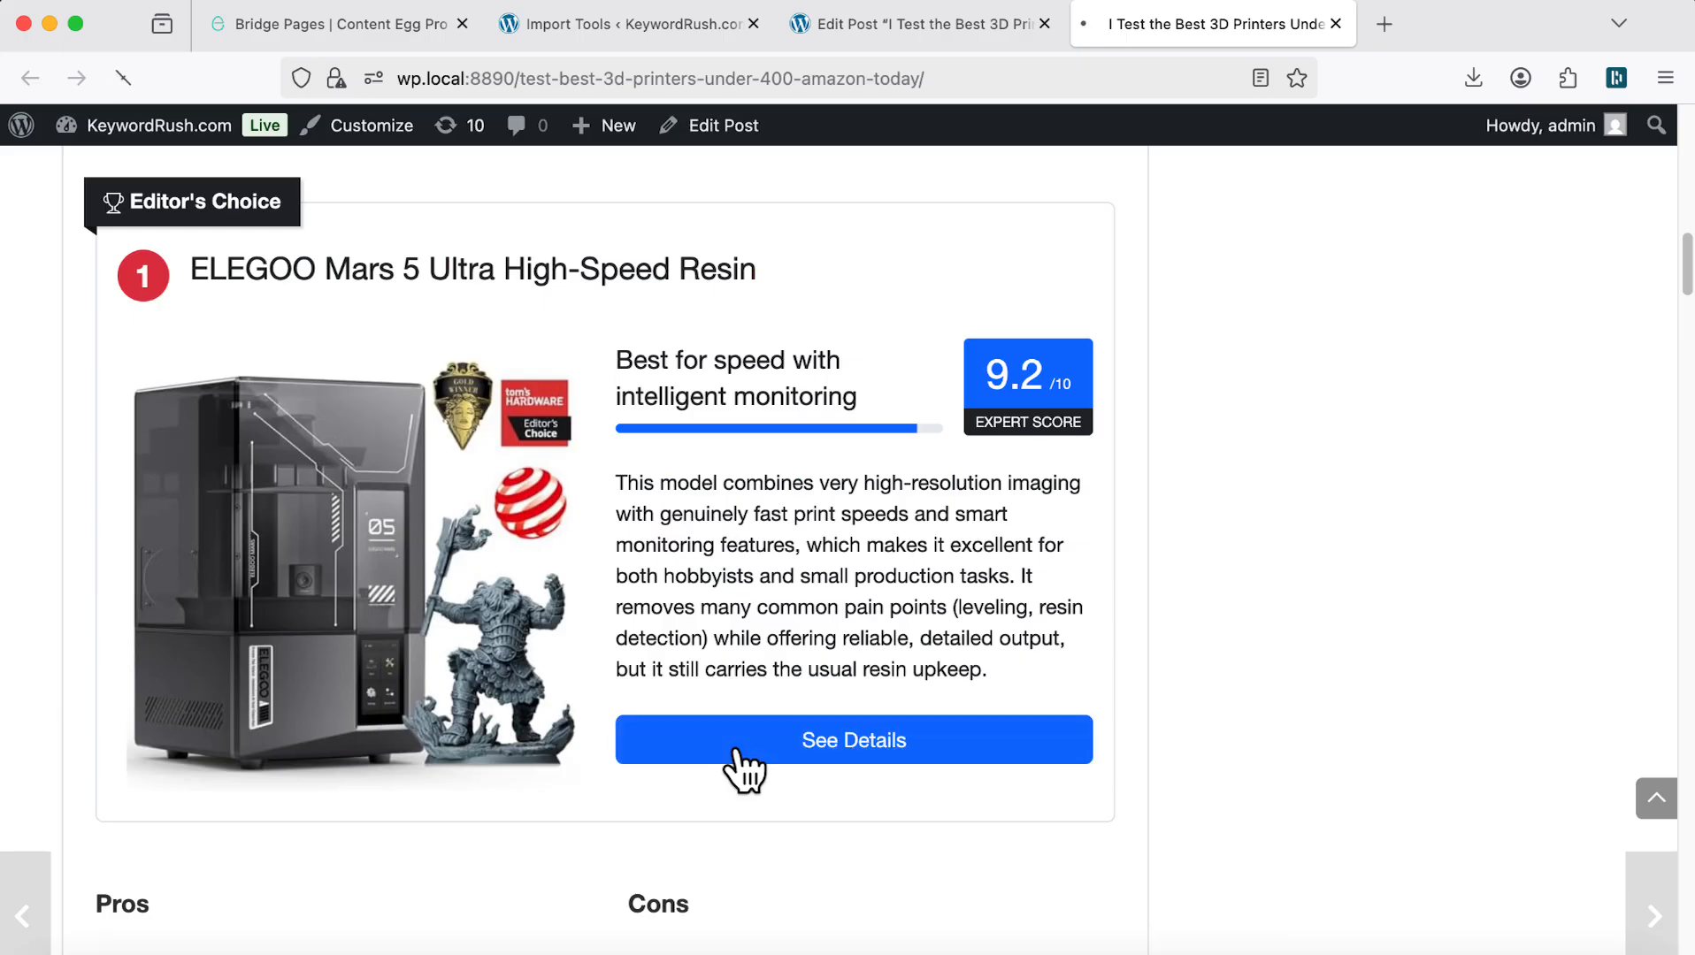
scroll(735, 754, down, 10)
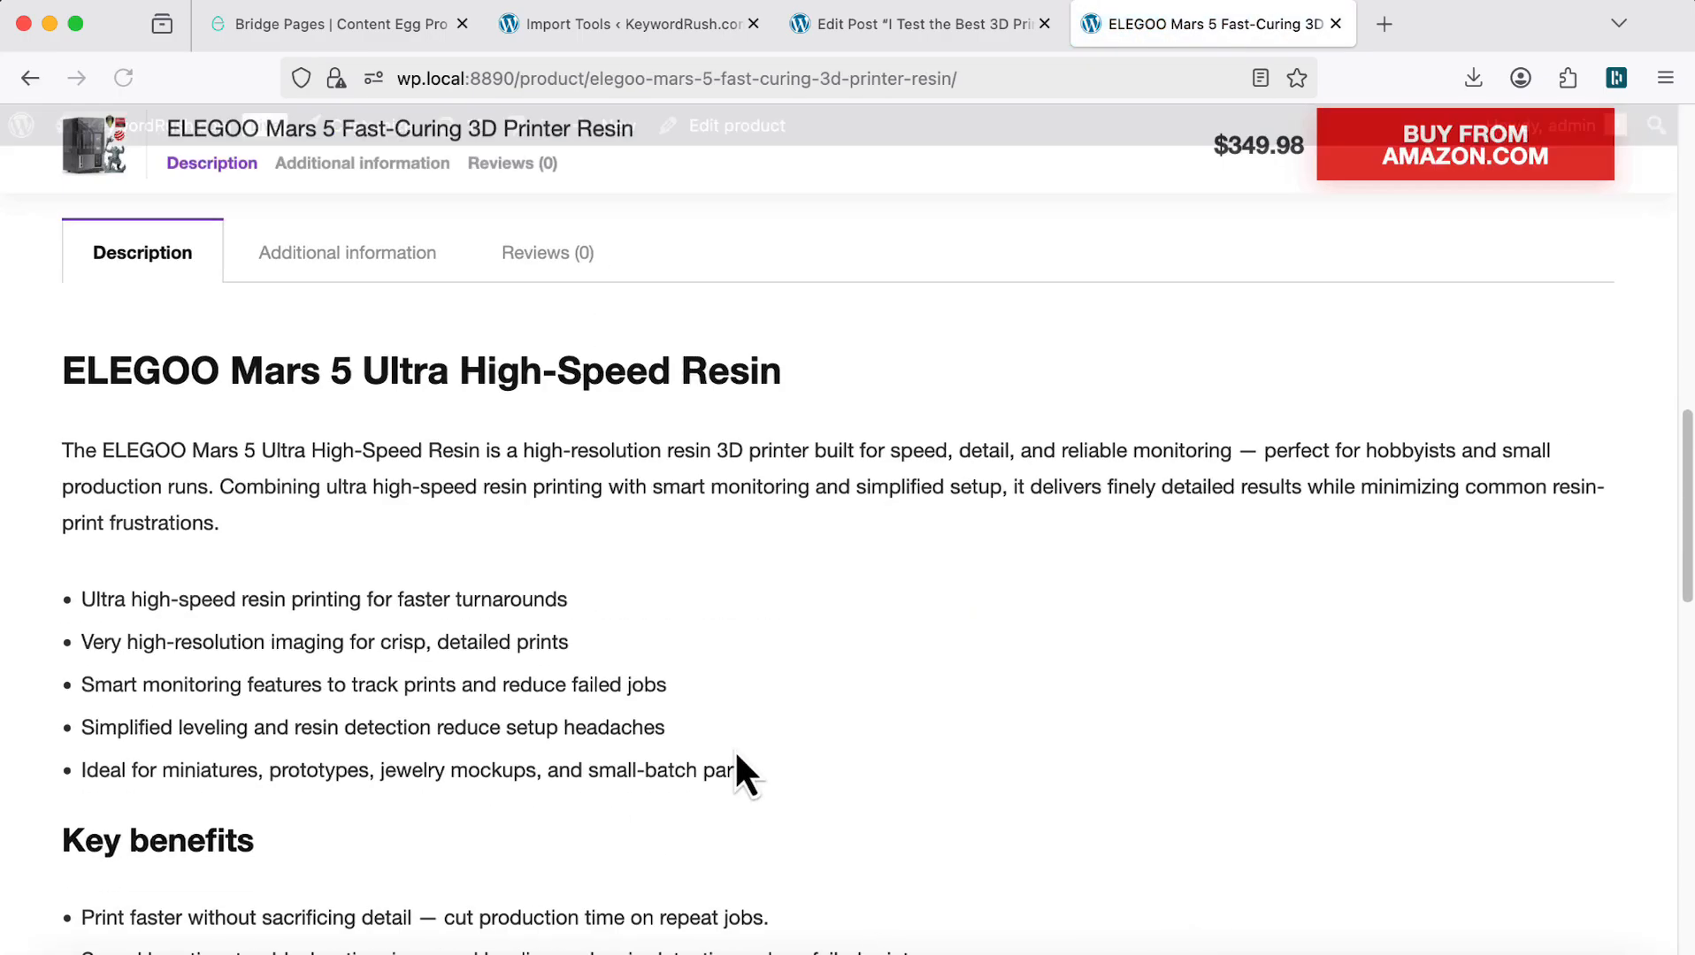
Step: Examine the rest of the ELEGOO Mars 5 product page and check where its Amazon buy link leads, closing the Amazon page
scroll(736, 754, down, 10)
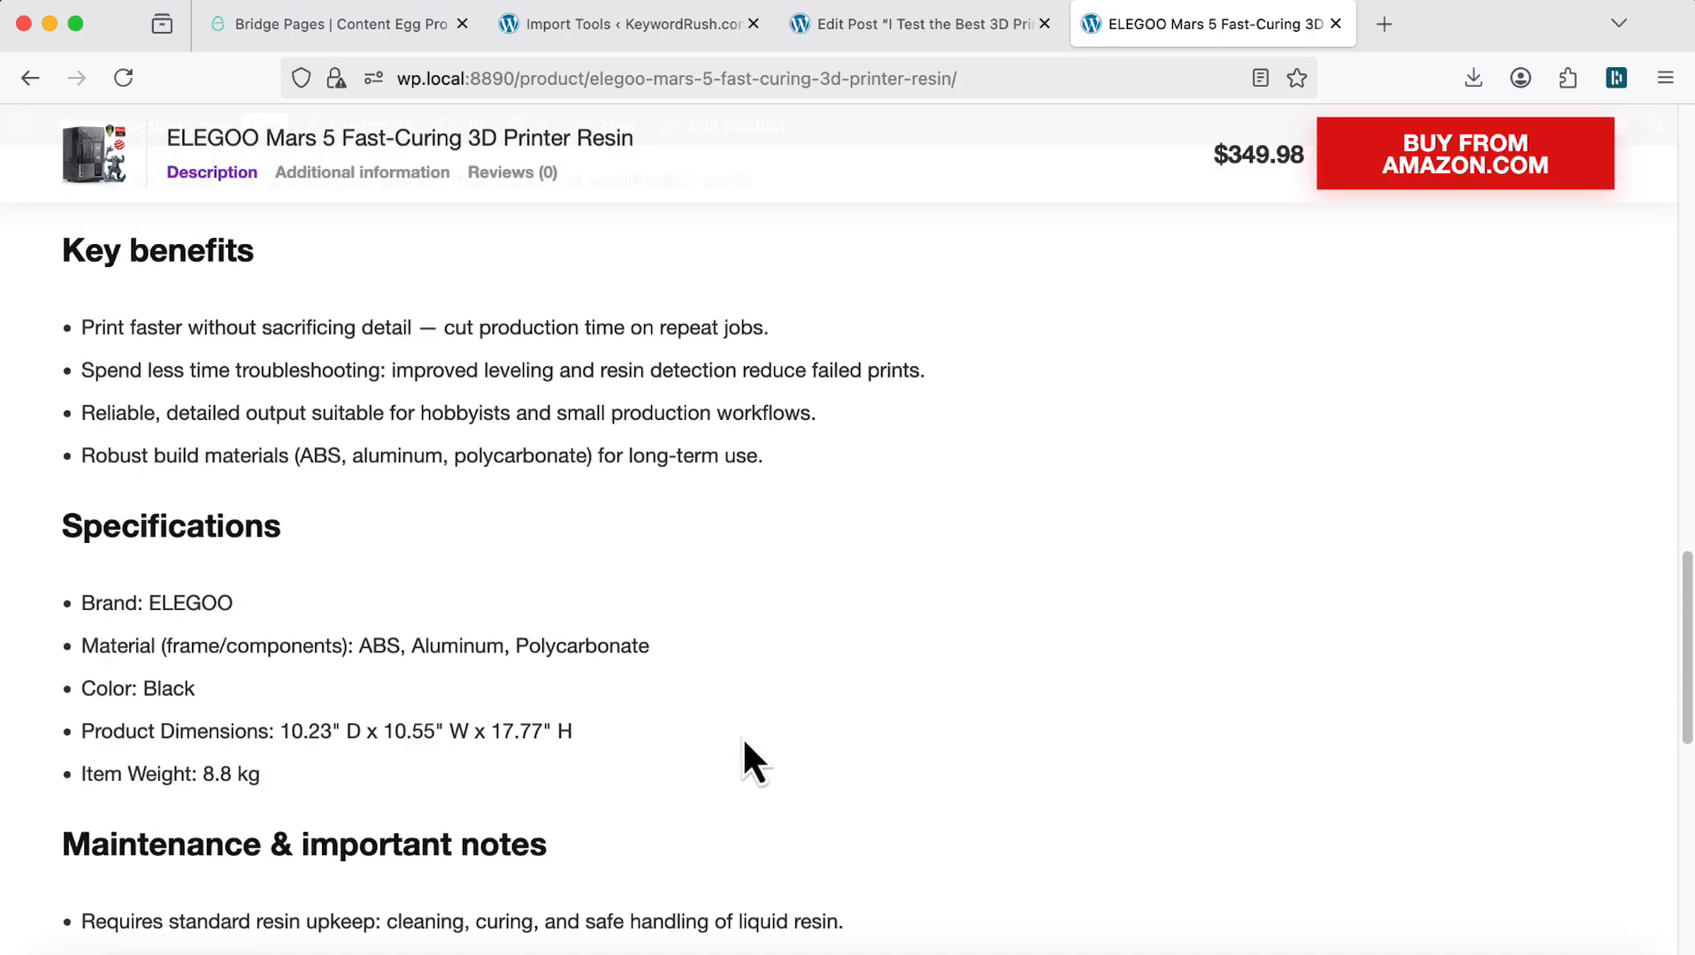
scroll(740, 752, up, 10)
scroll(742, 732, up, 10)
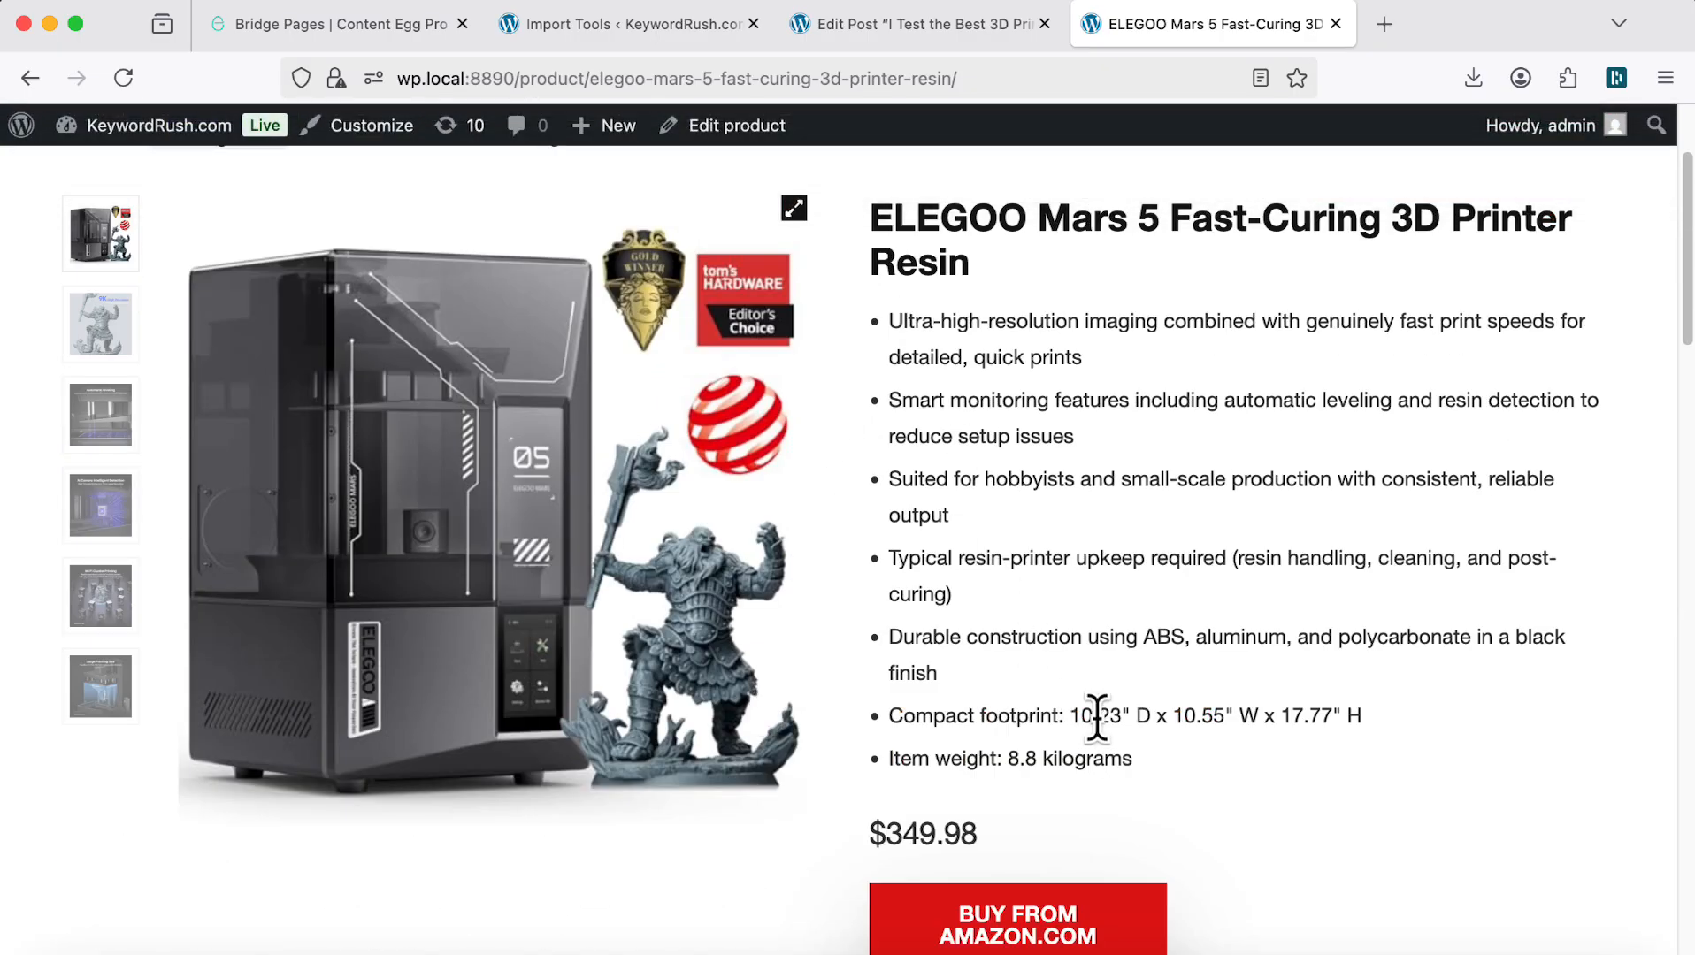
scroll(1100, 708, up, 2)
scroll(1099, 708, down, 4)
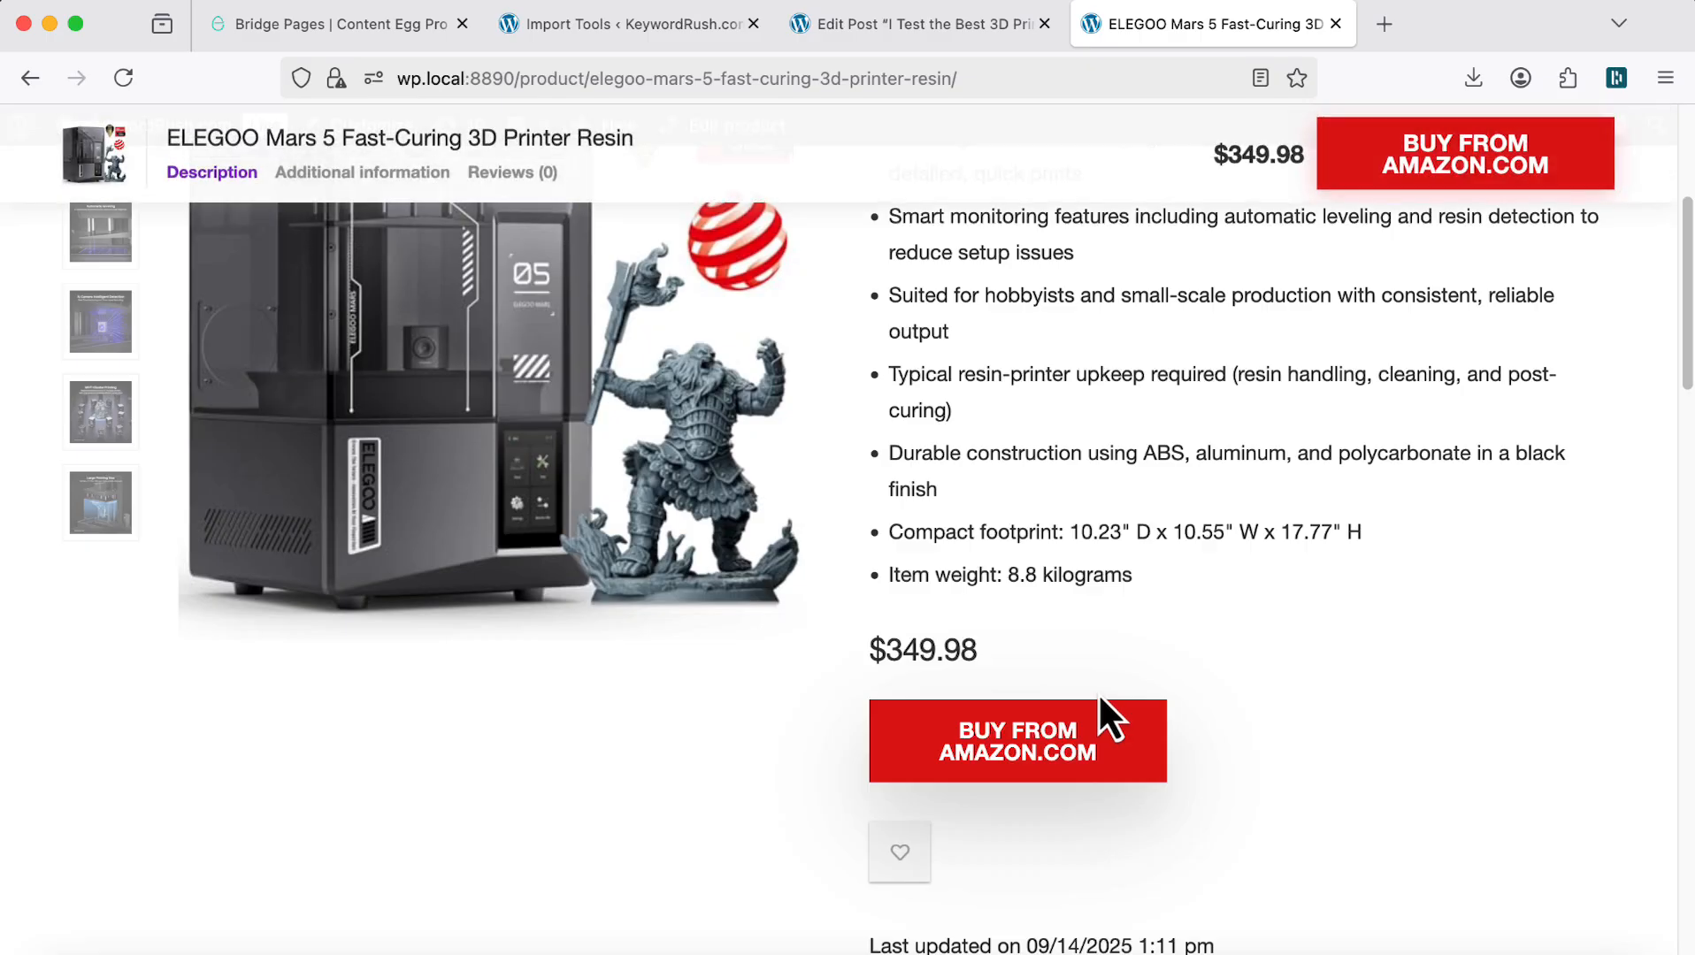
click(1026, 751)
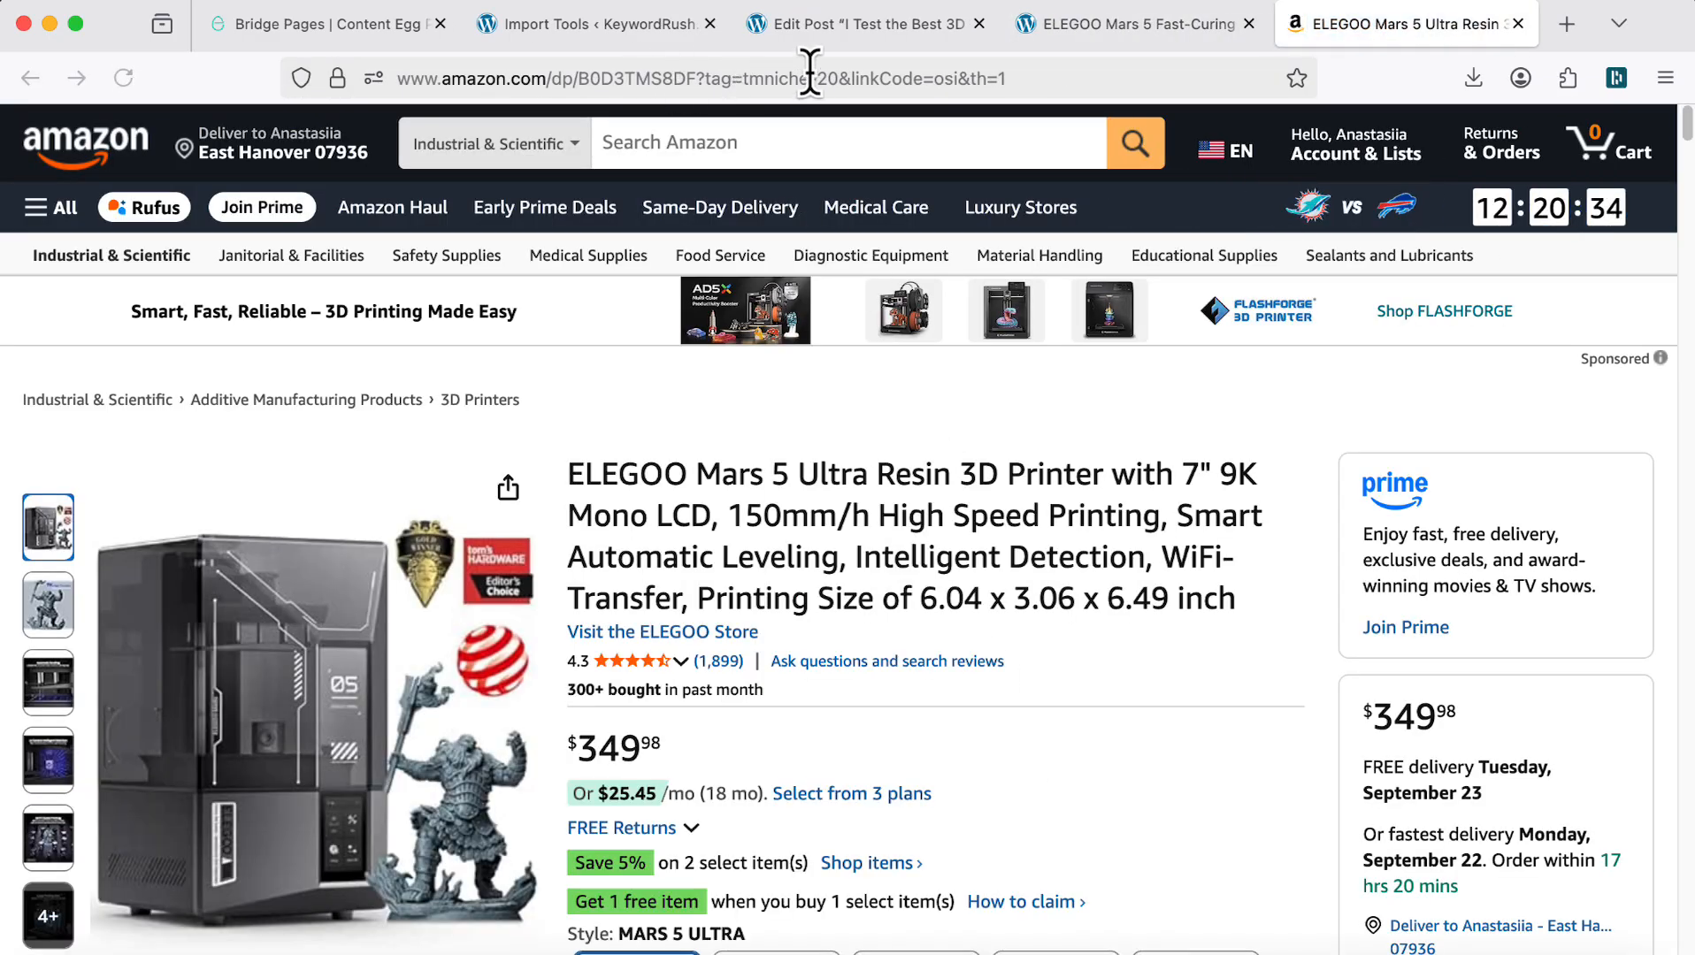
click(1517, 25)
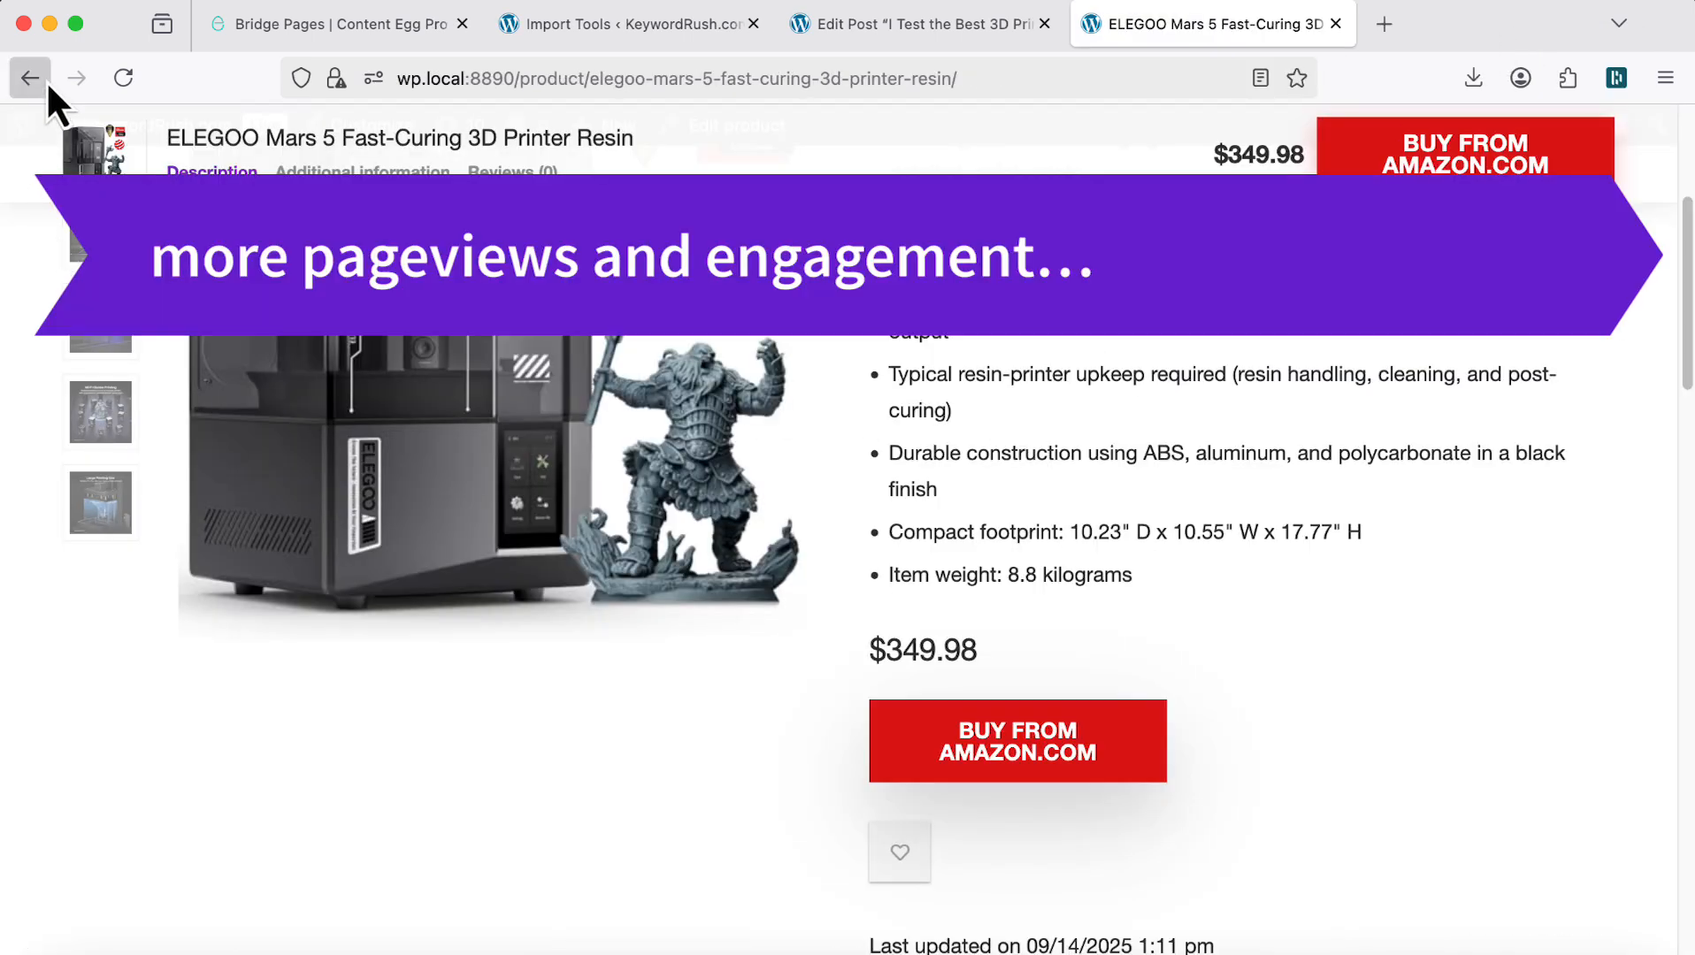
Step: Go back to the published 3D printers post and look through its top picks and review content
click(44, 79)
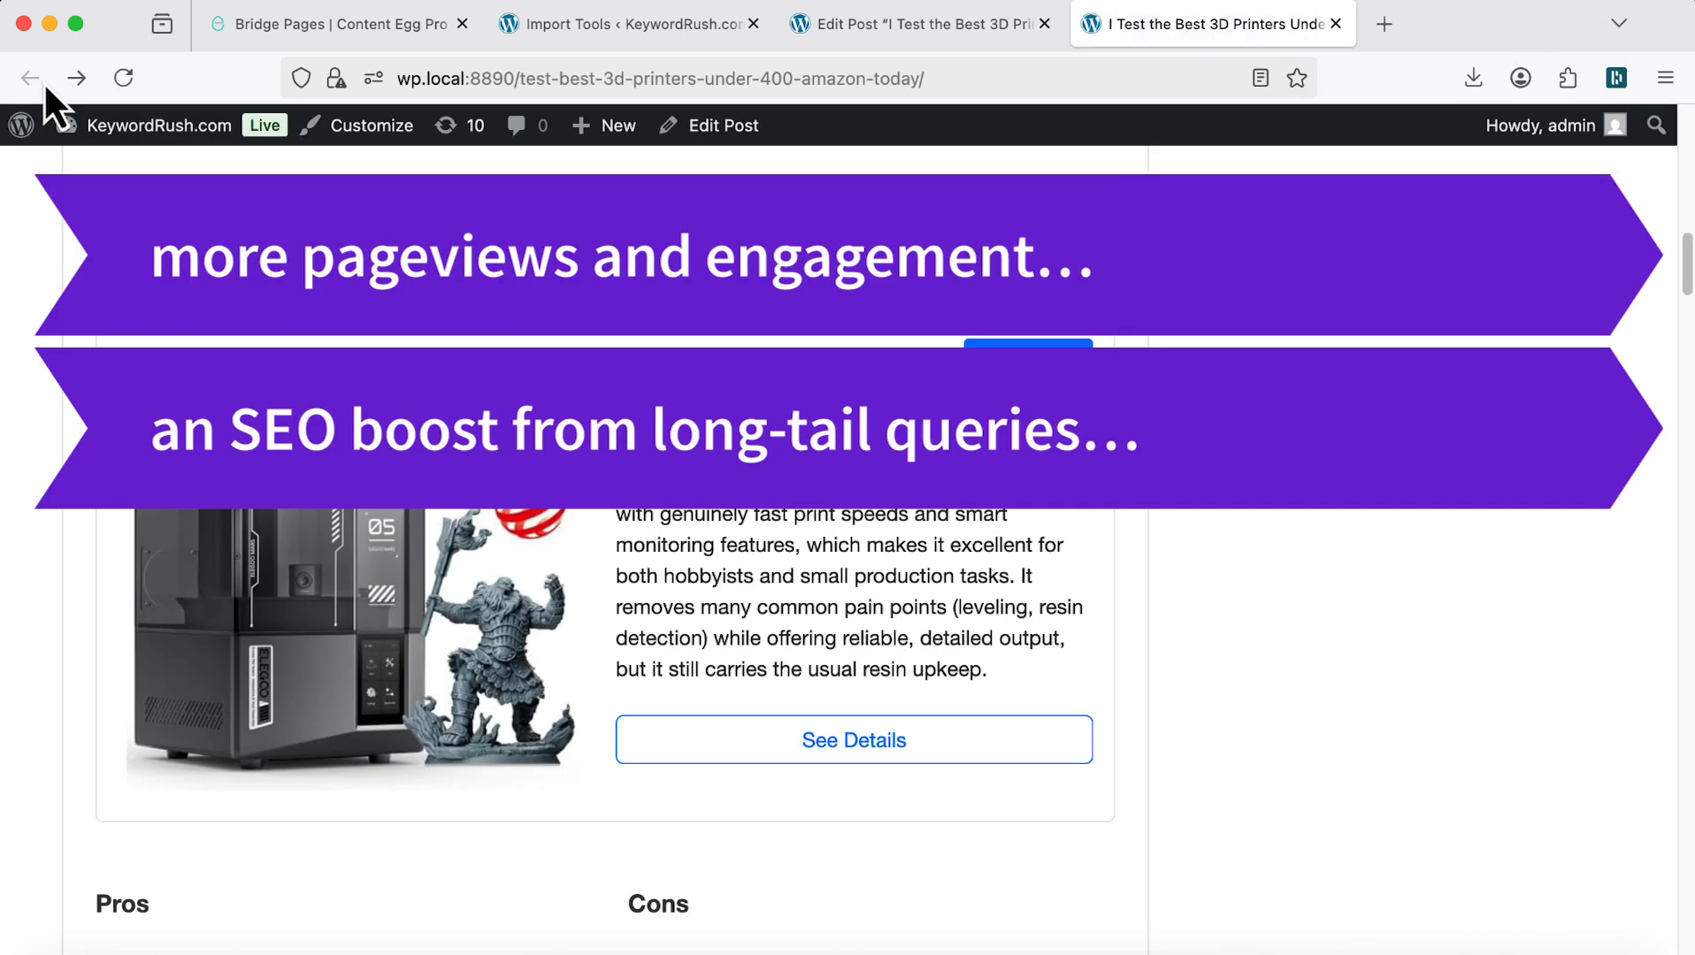
scroll(339, 522, up, 4)
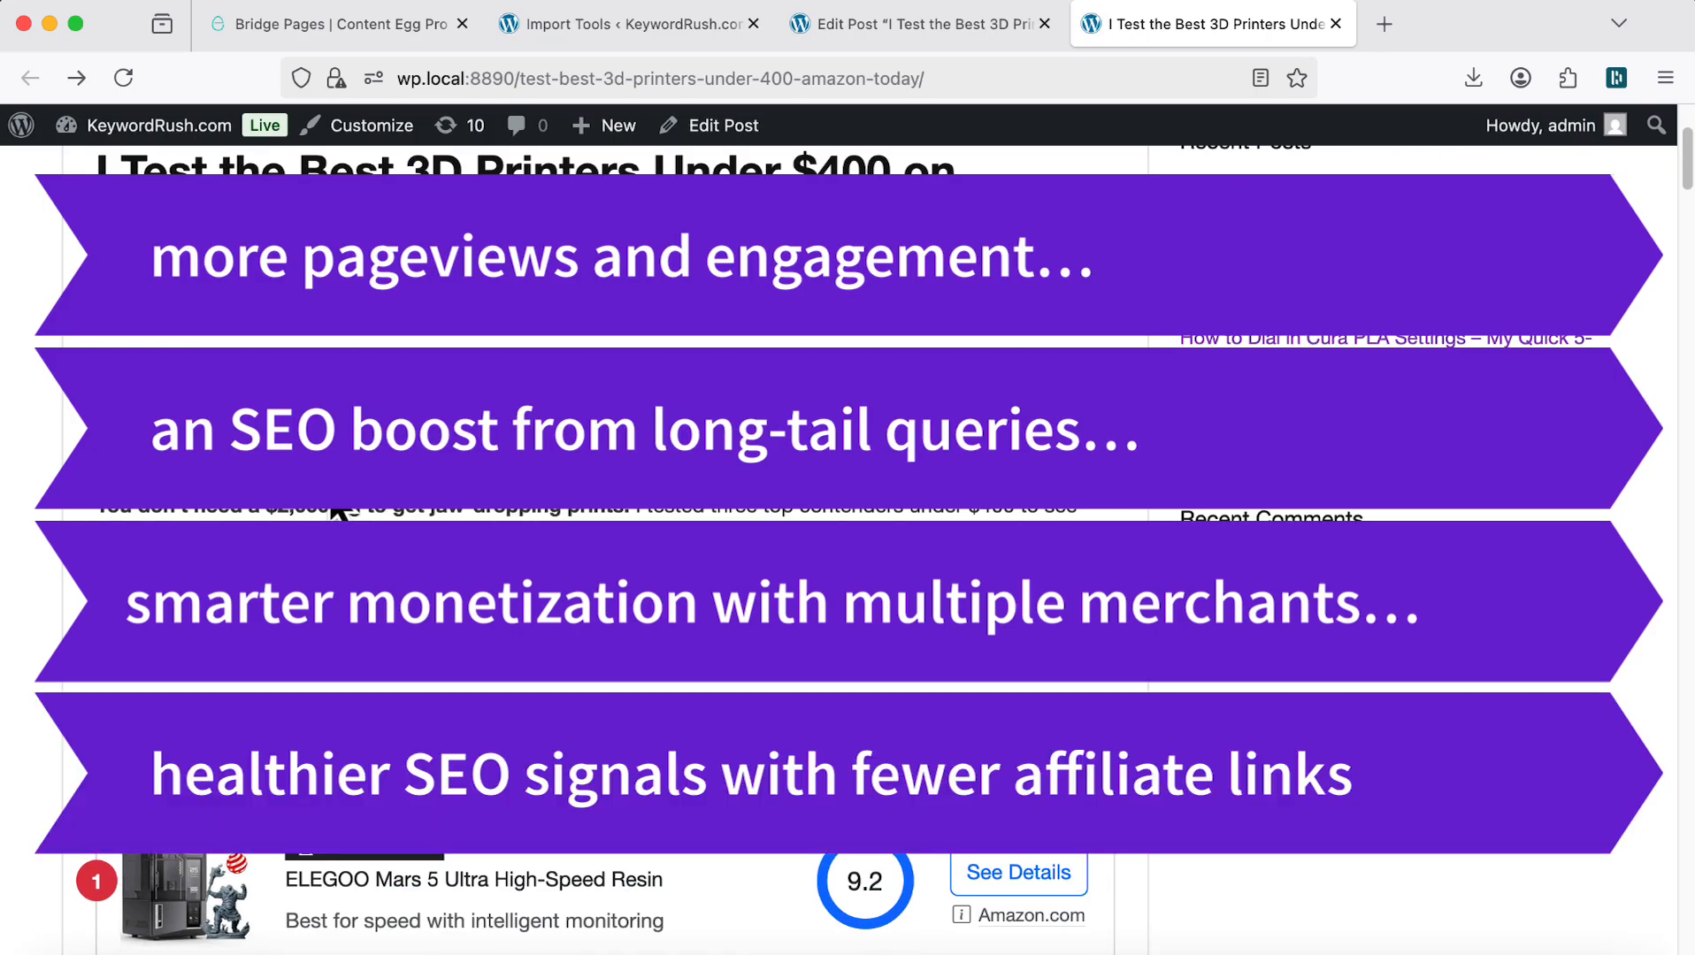
scroll(338, 512, down, 10)
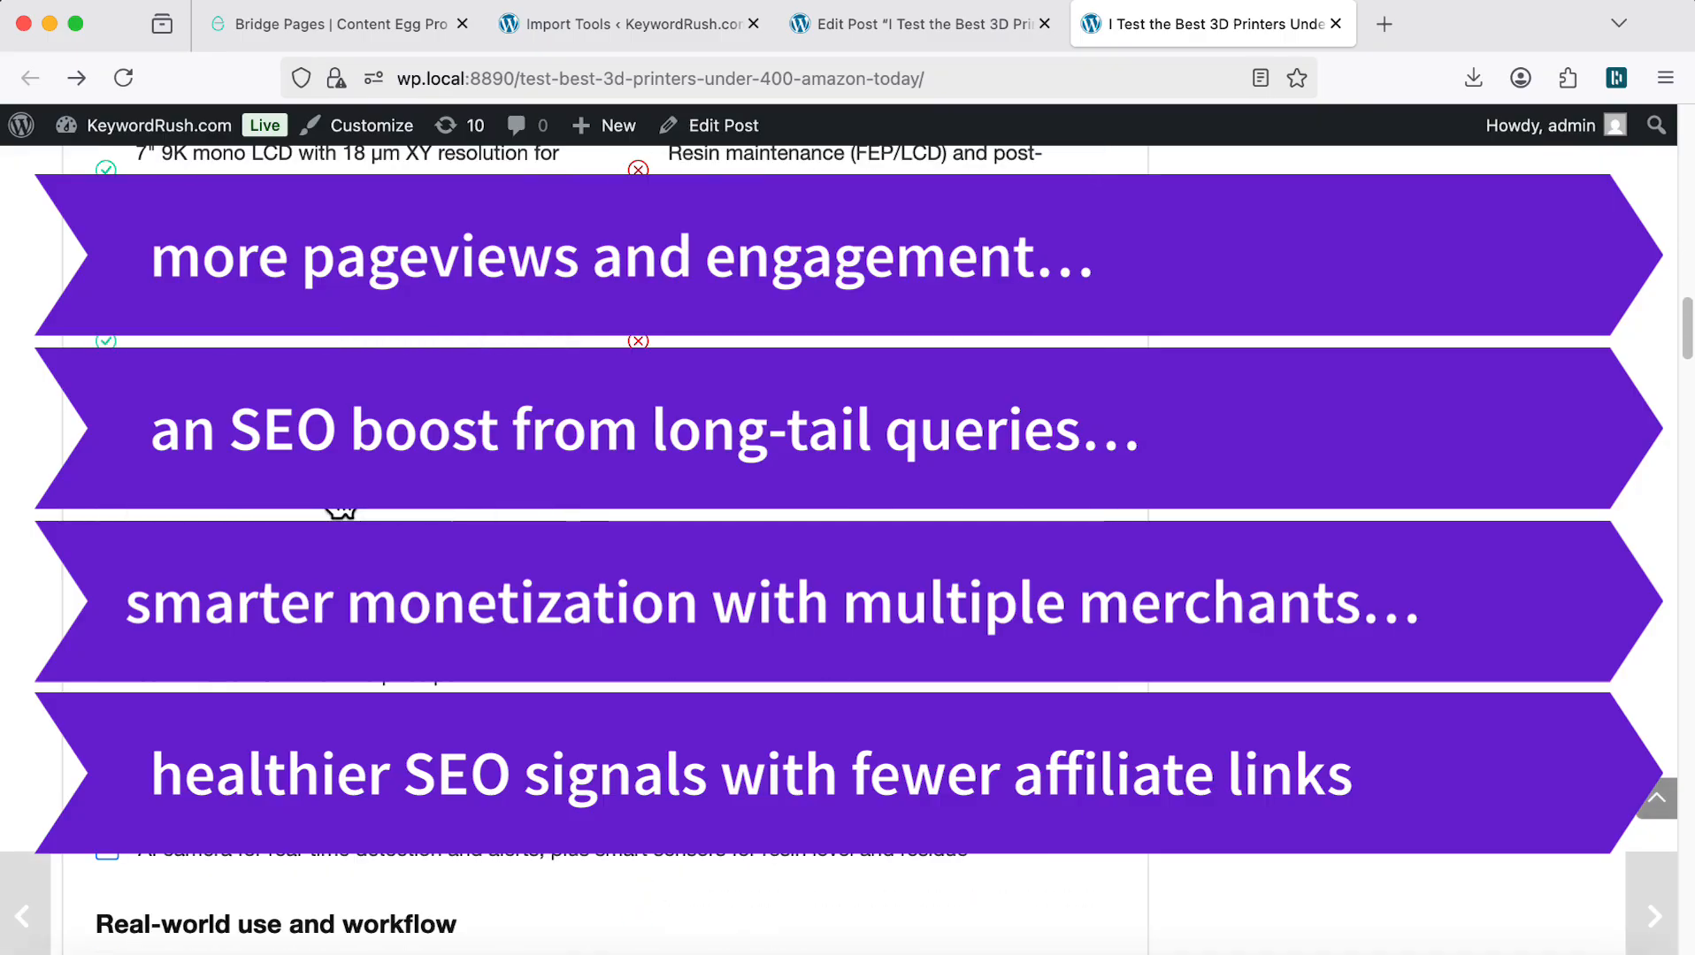
scroll(339, 511, down, 15)
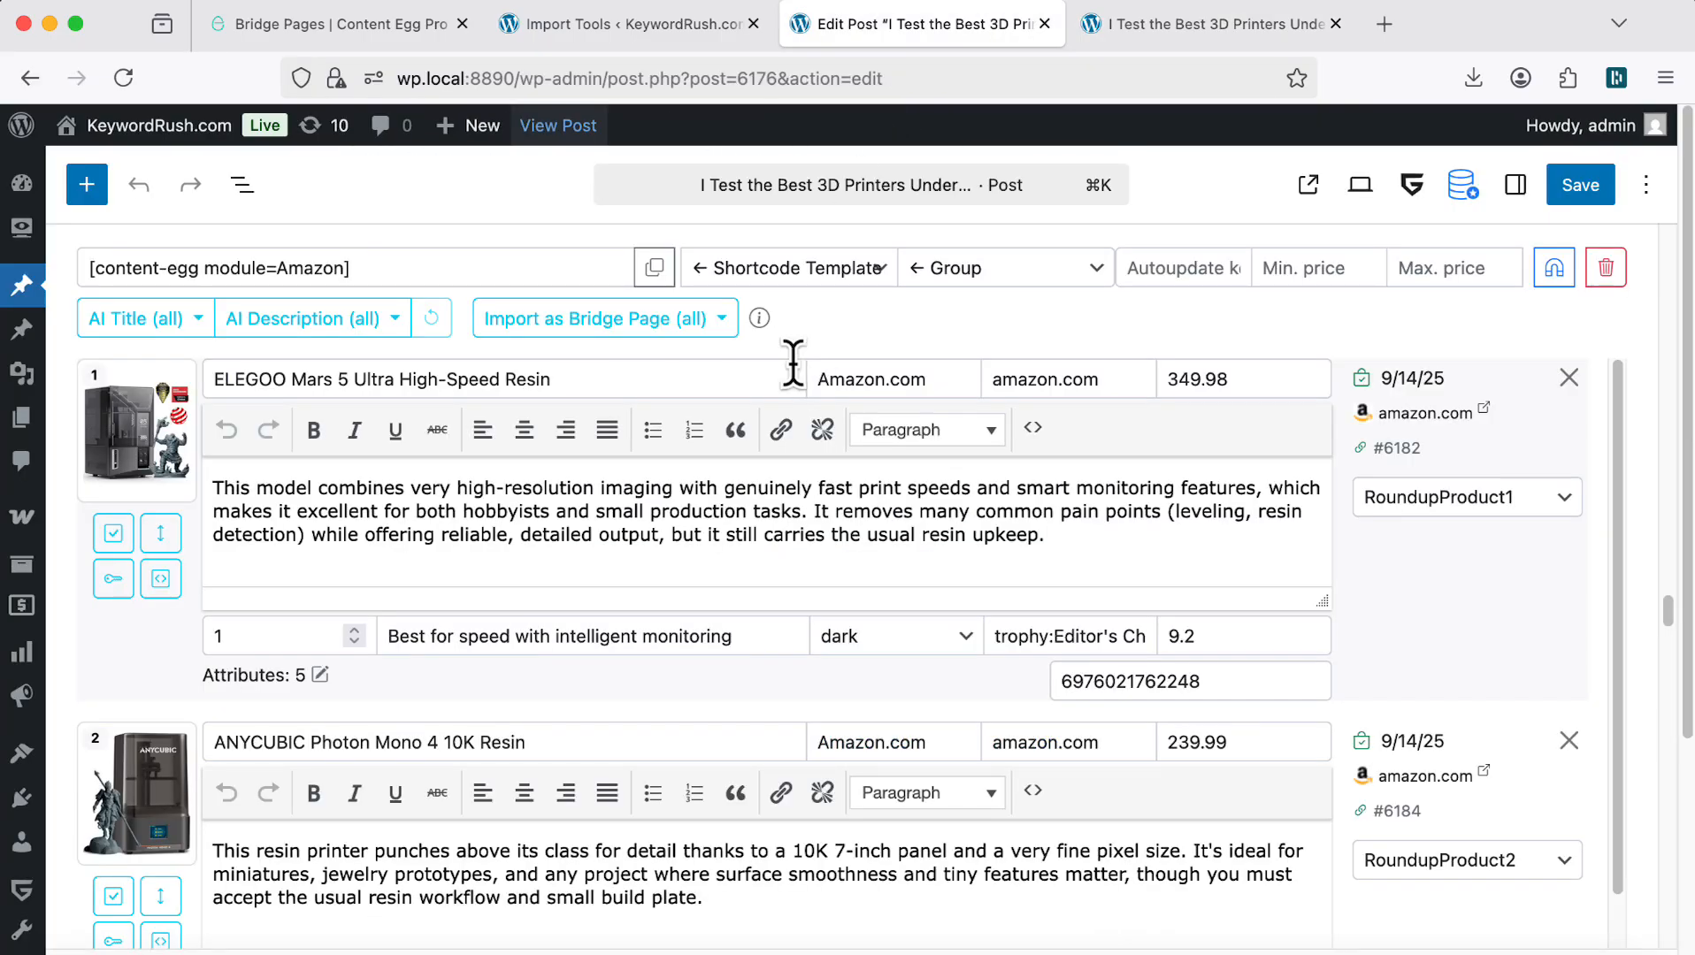
Step: In the post's editor, select the Content Egg Products block under Top Picks Under $400 and show its block settings
scroll(793, 362, up, 20)
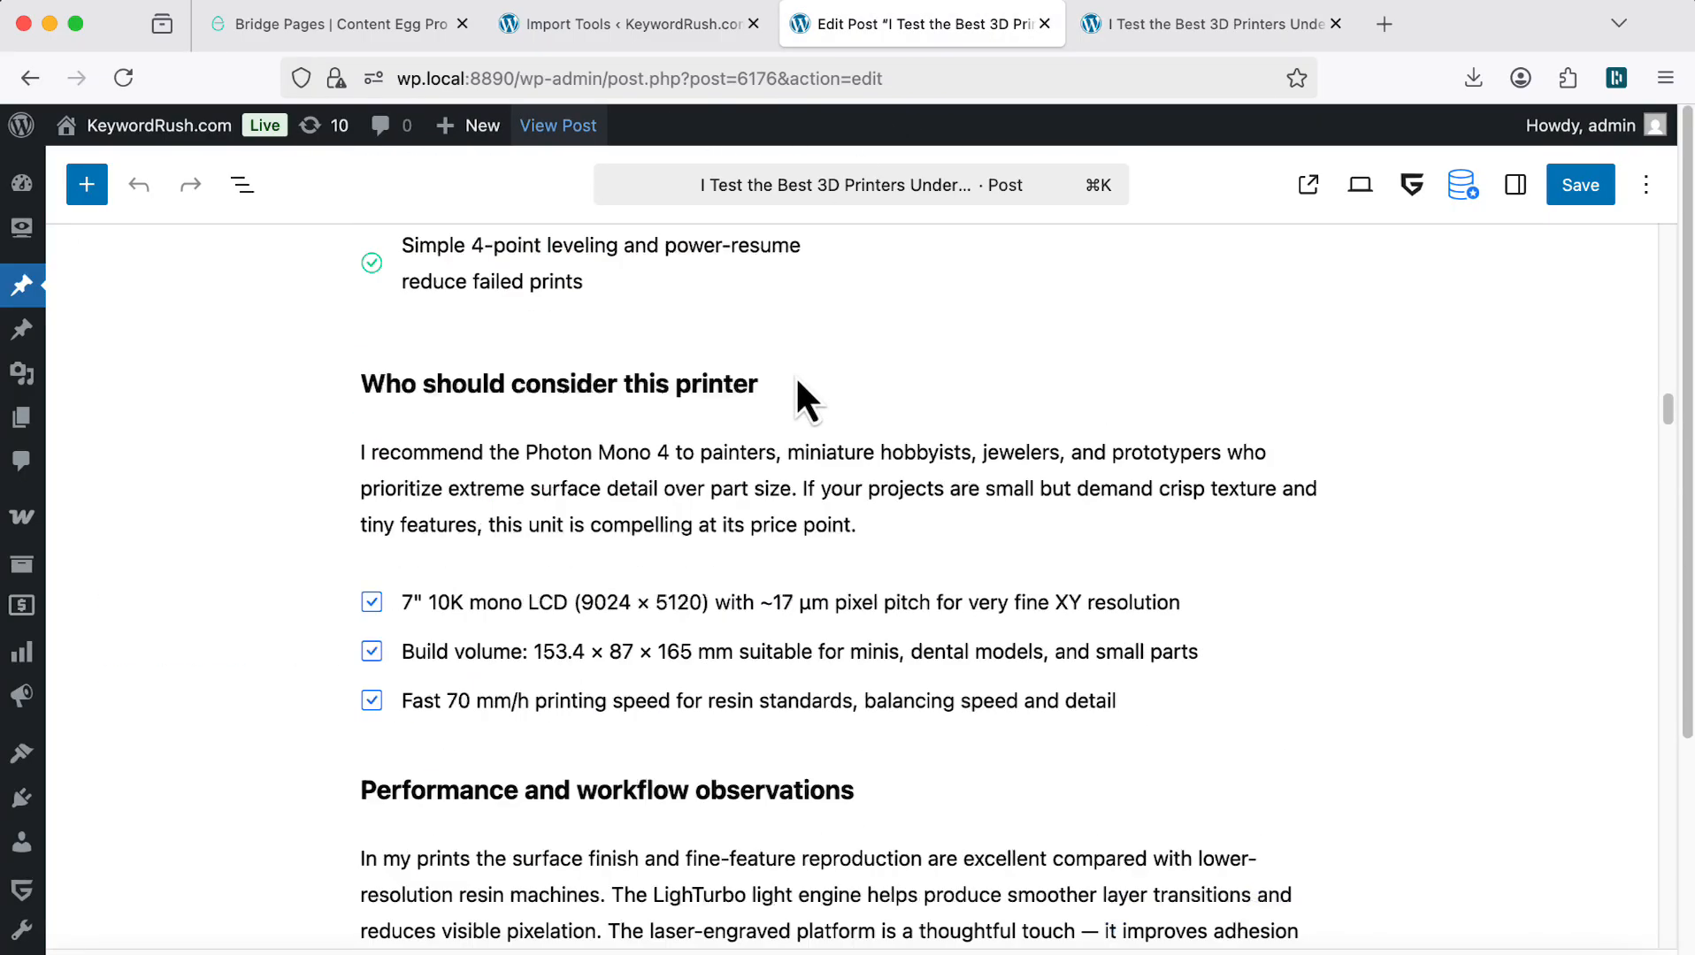
click(1626, 255)
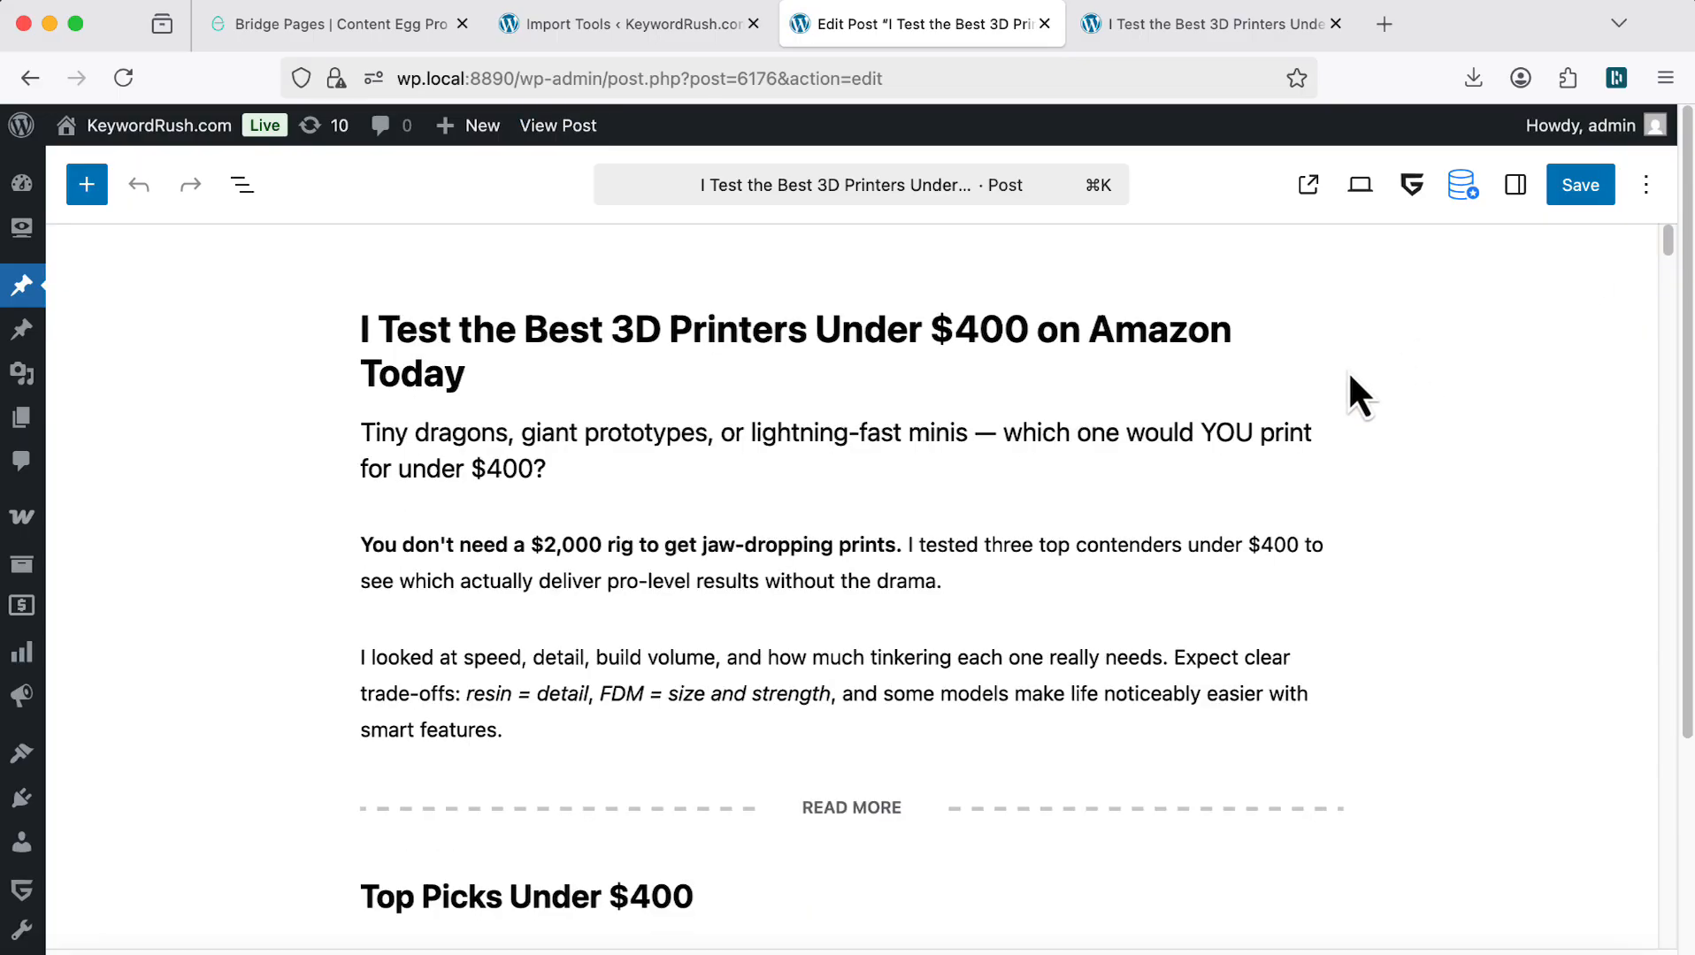
scroll(929, 470, down, 10)
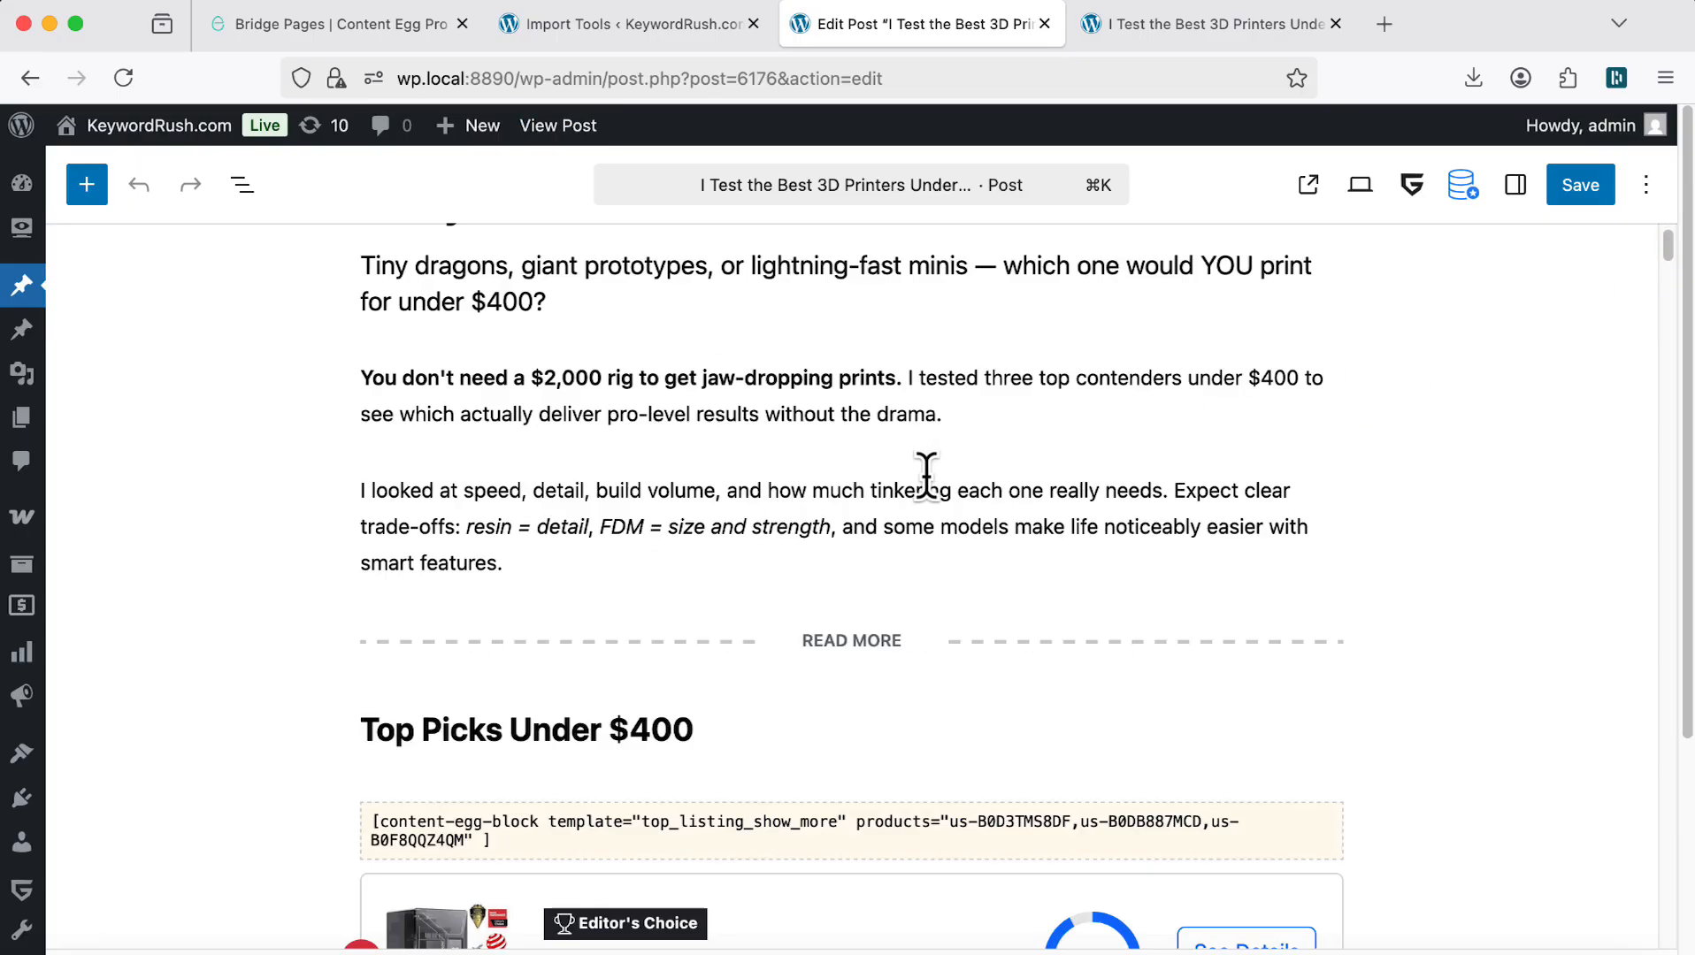
scroll(929, 470, up, 1)
click(931, 445)
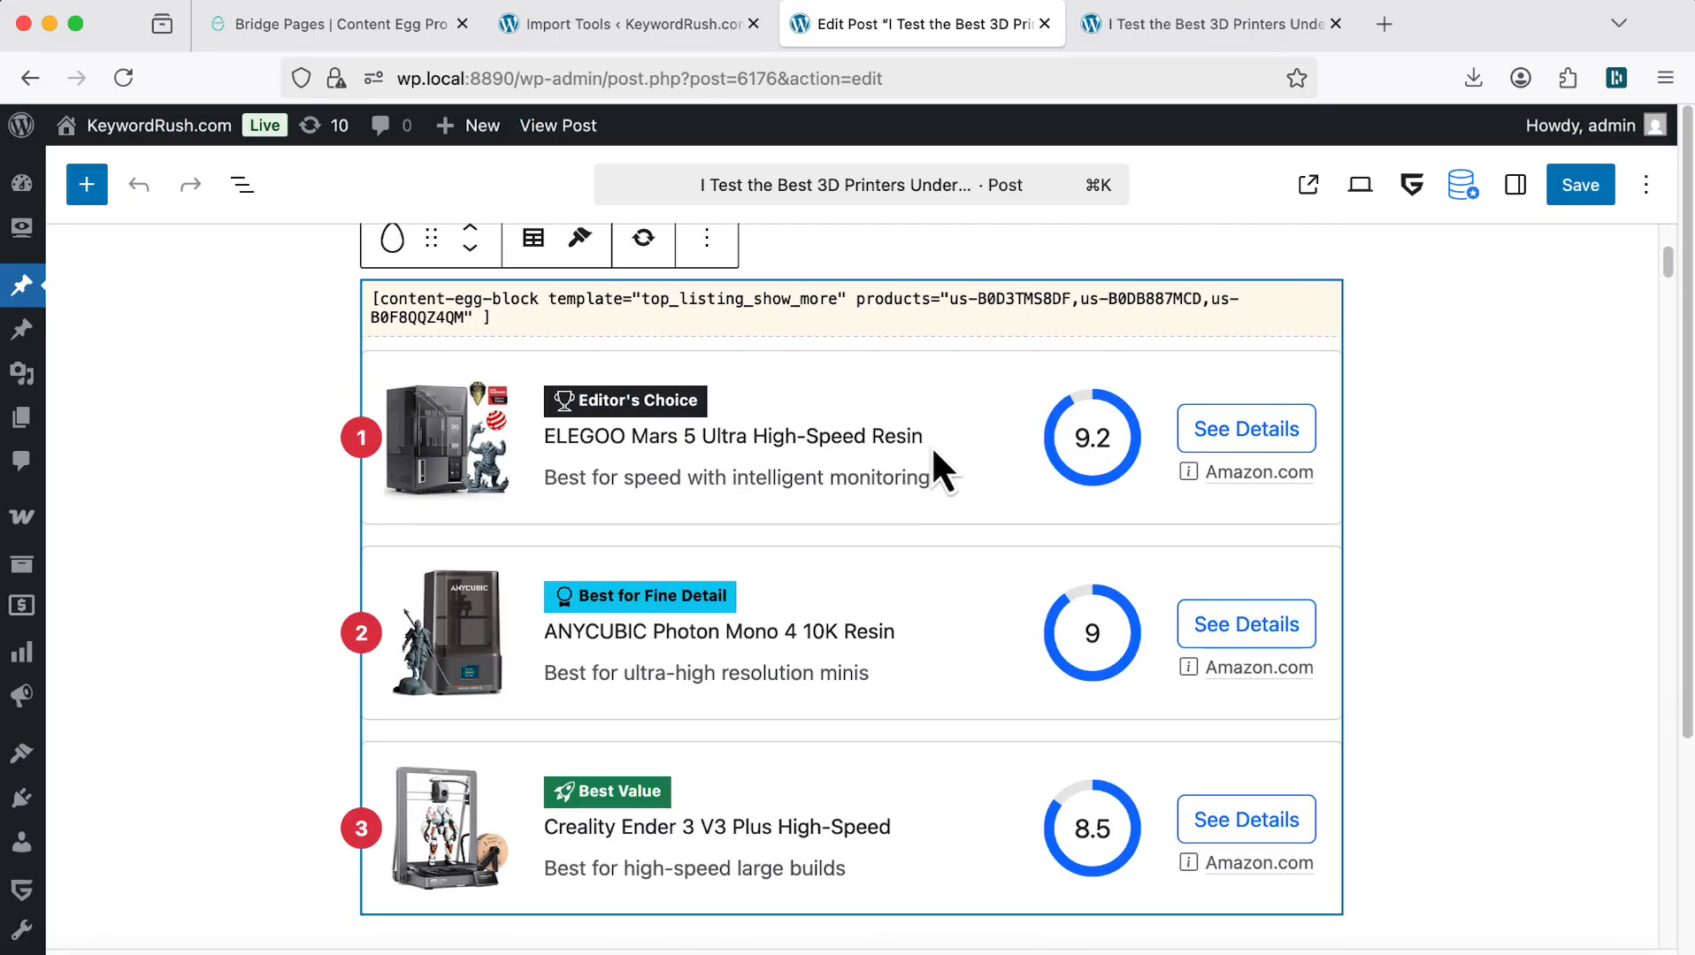
click(1516, 184)
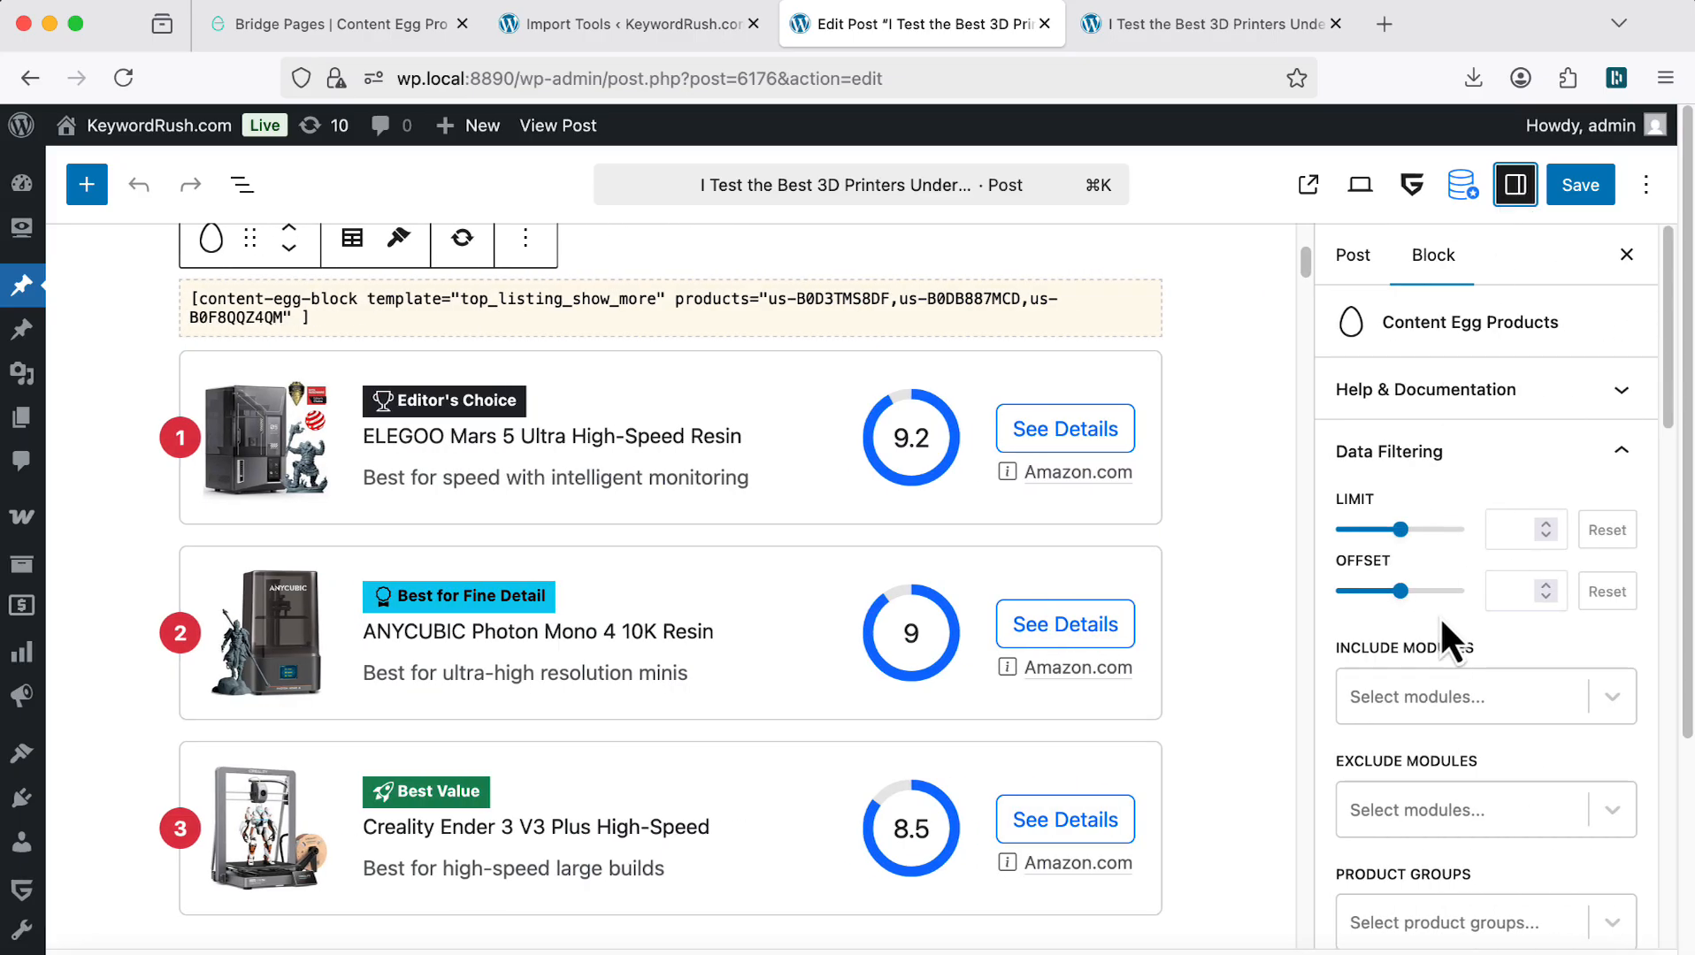
Step: Set the top picks block's link destination to Prefer Merchant (affiliate) and save the post
scroll(1439, 616, down, 5)
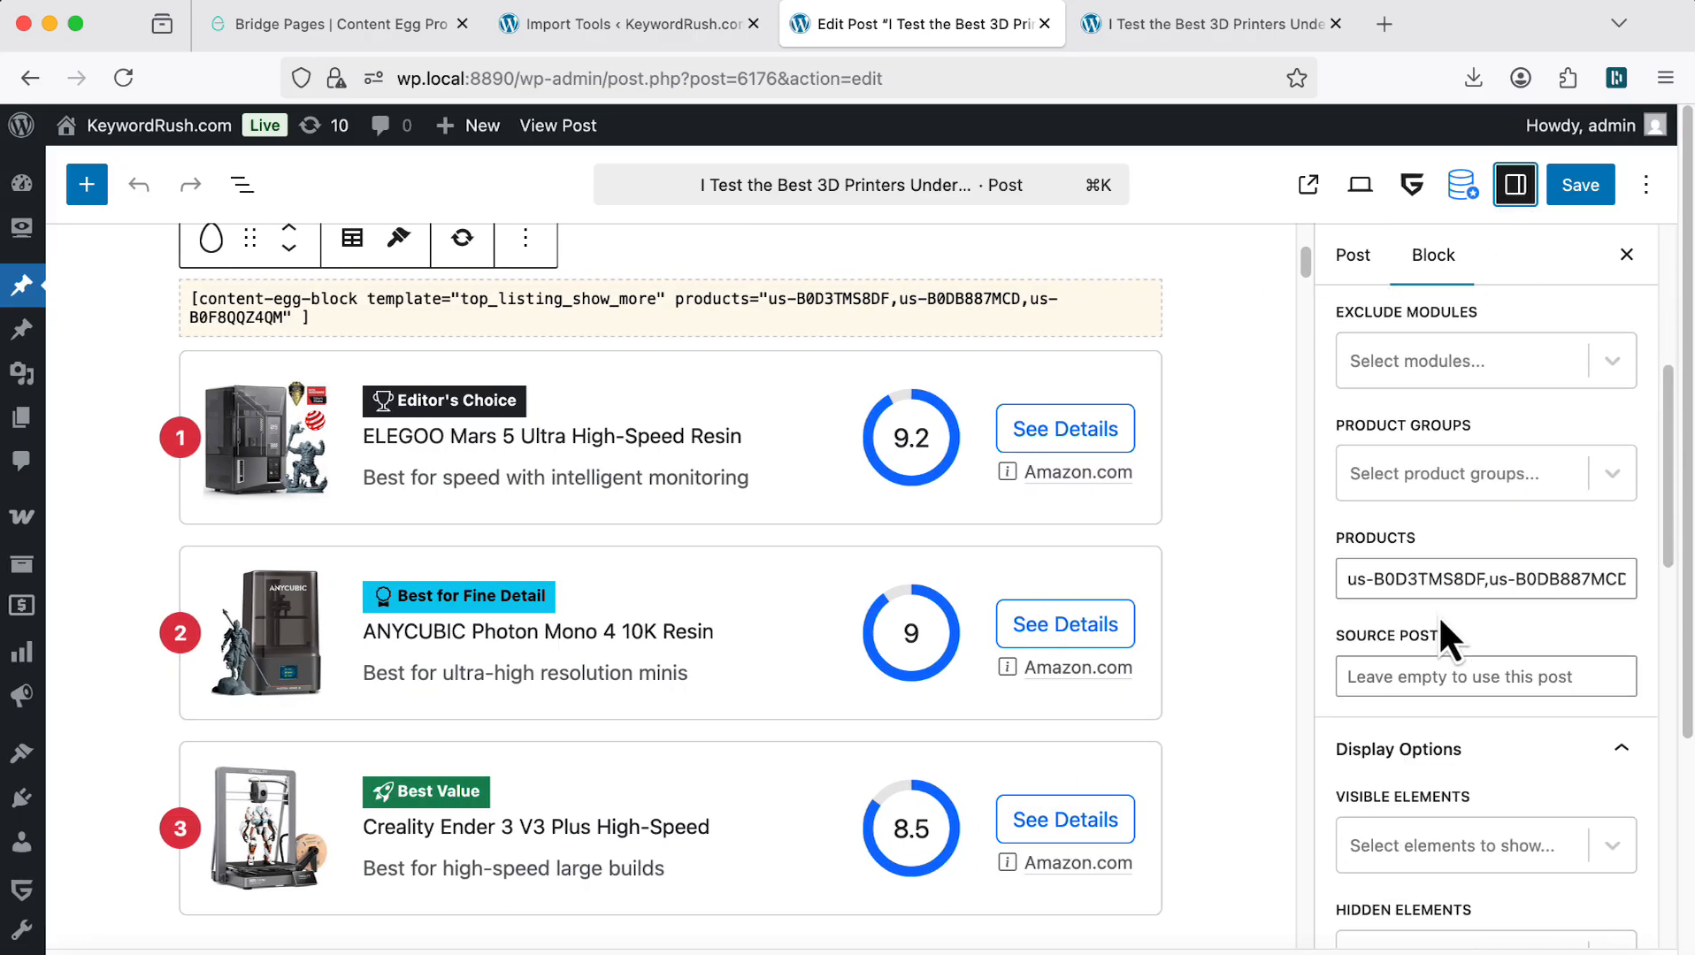
scroll(1440, 620, down, 2)
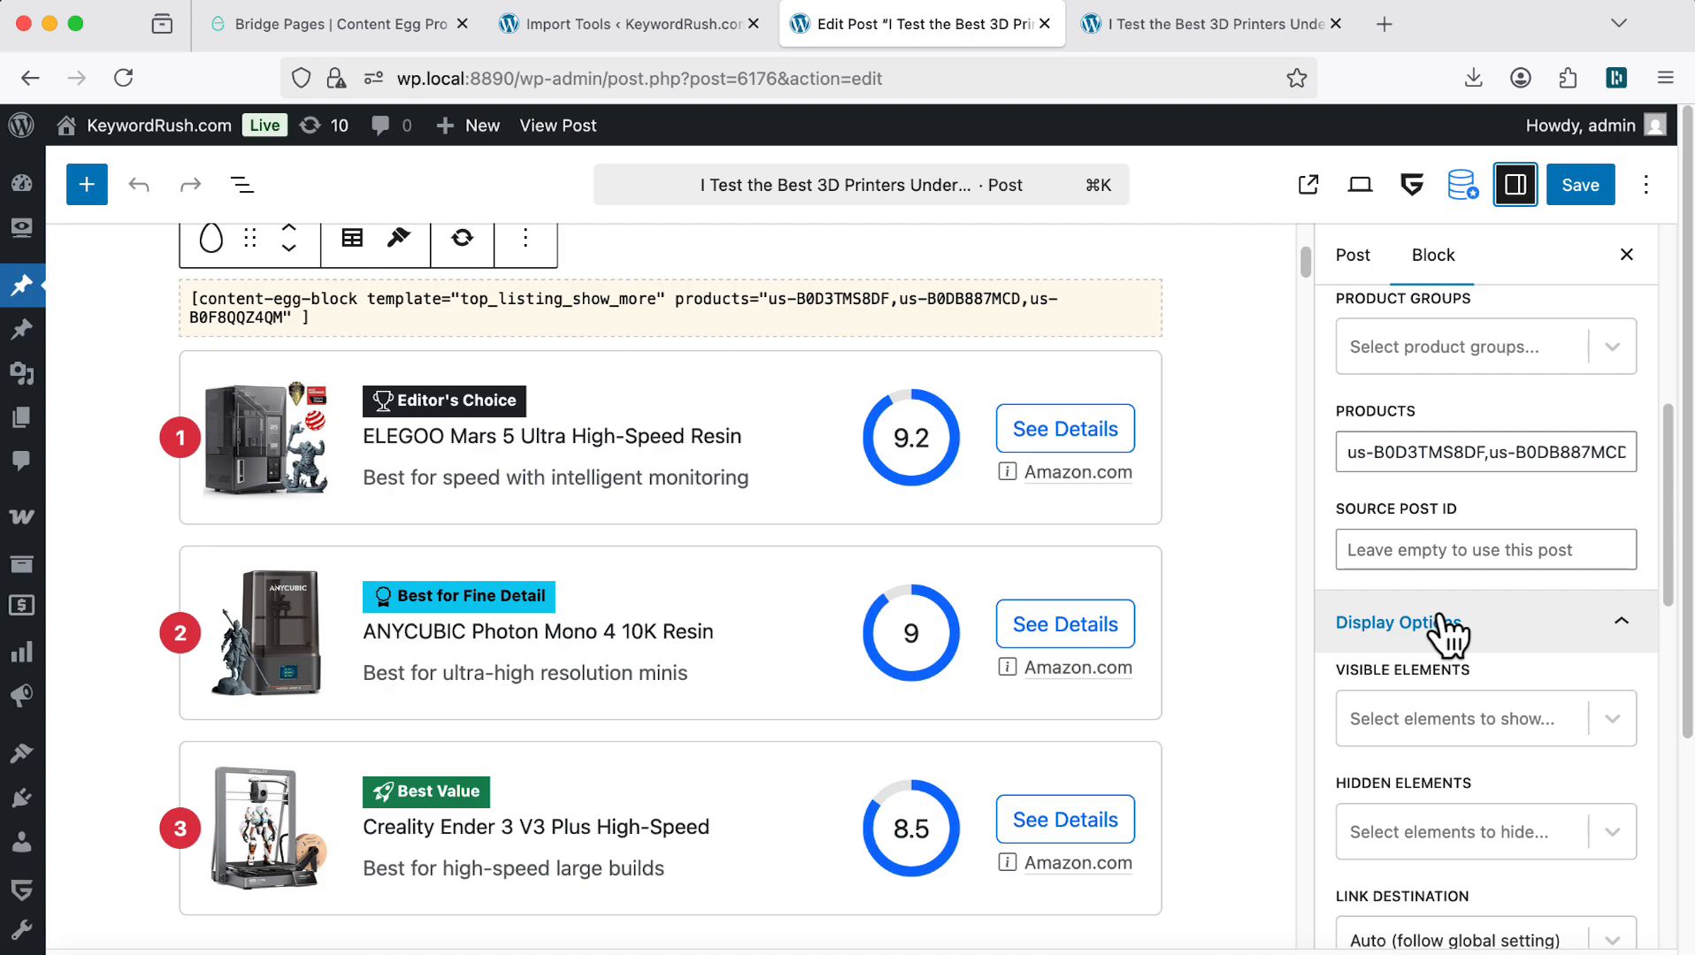
scroll(1438, 616, down, 3)
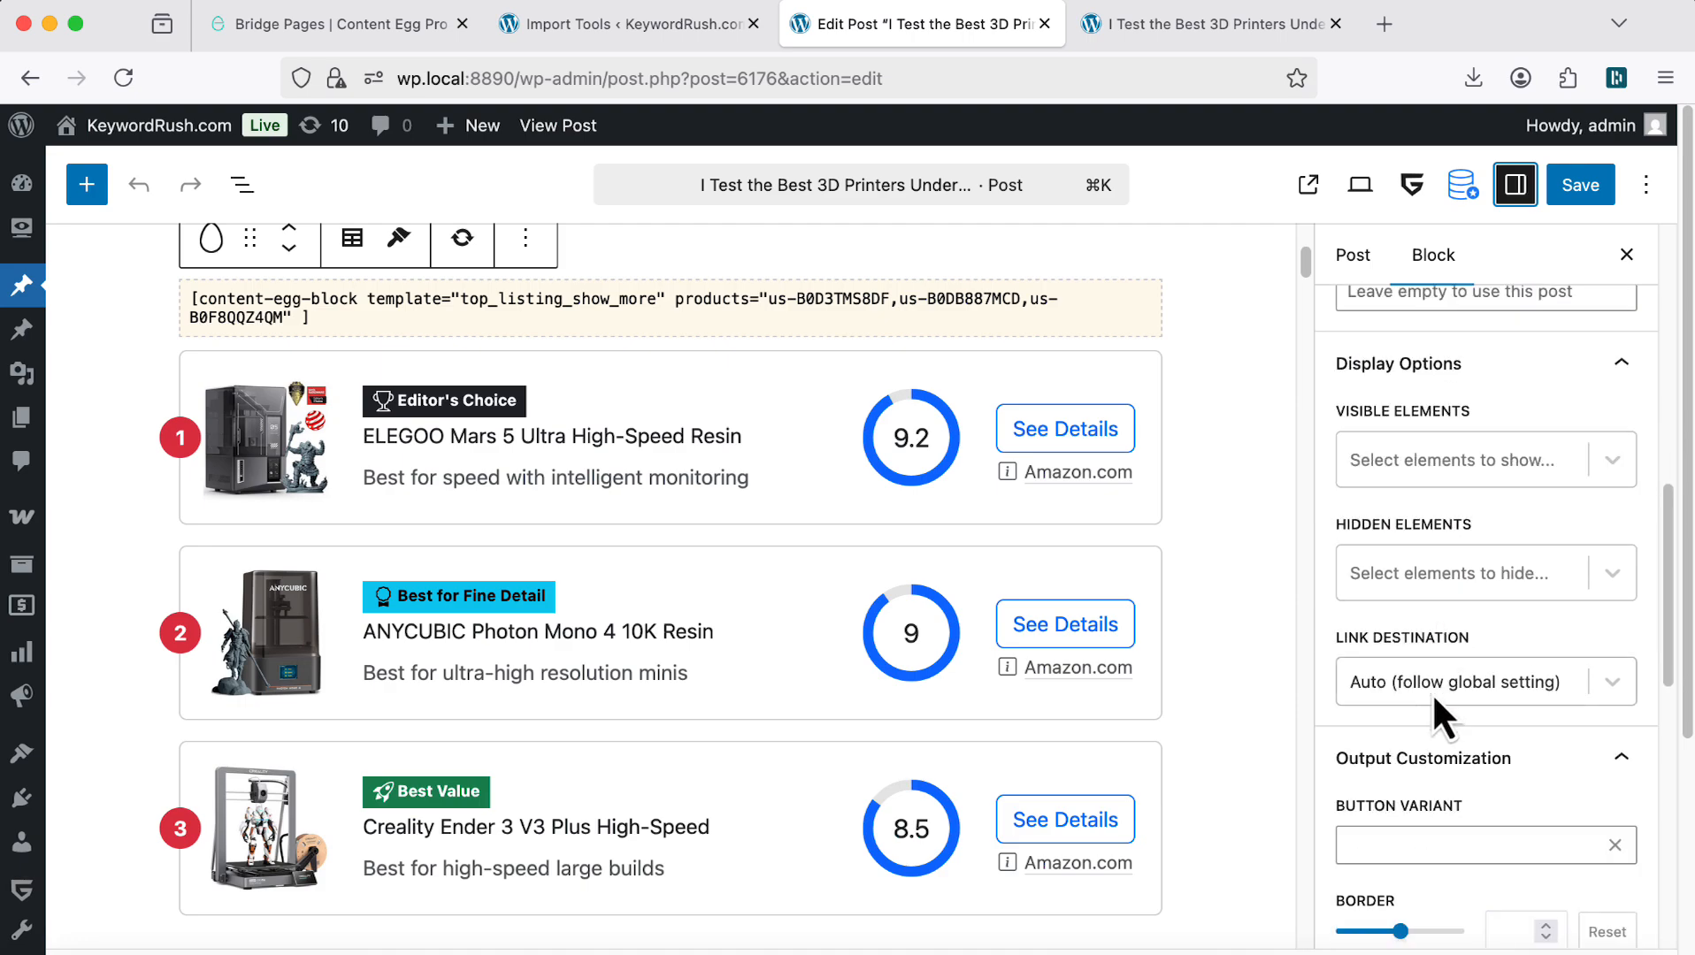
click(1410, 686)
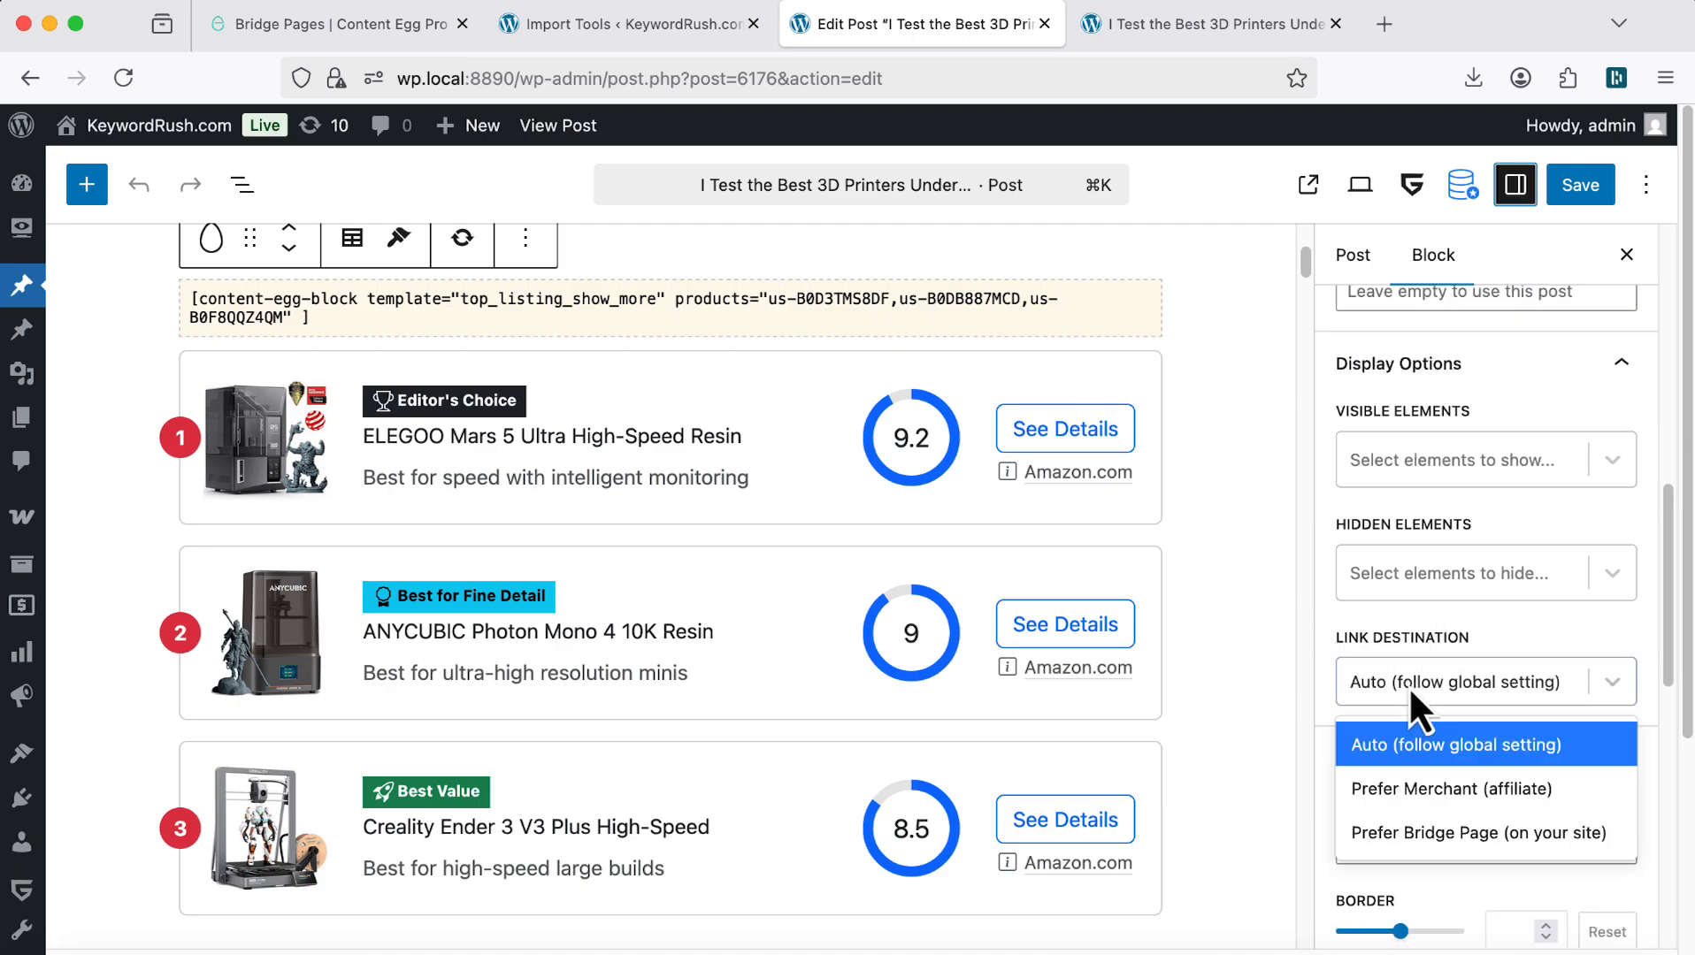
click(1425, 788)
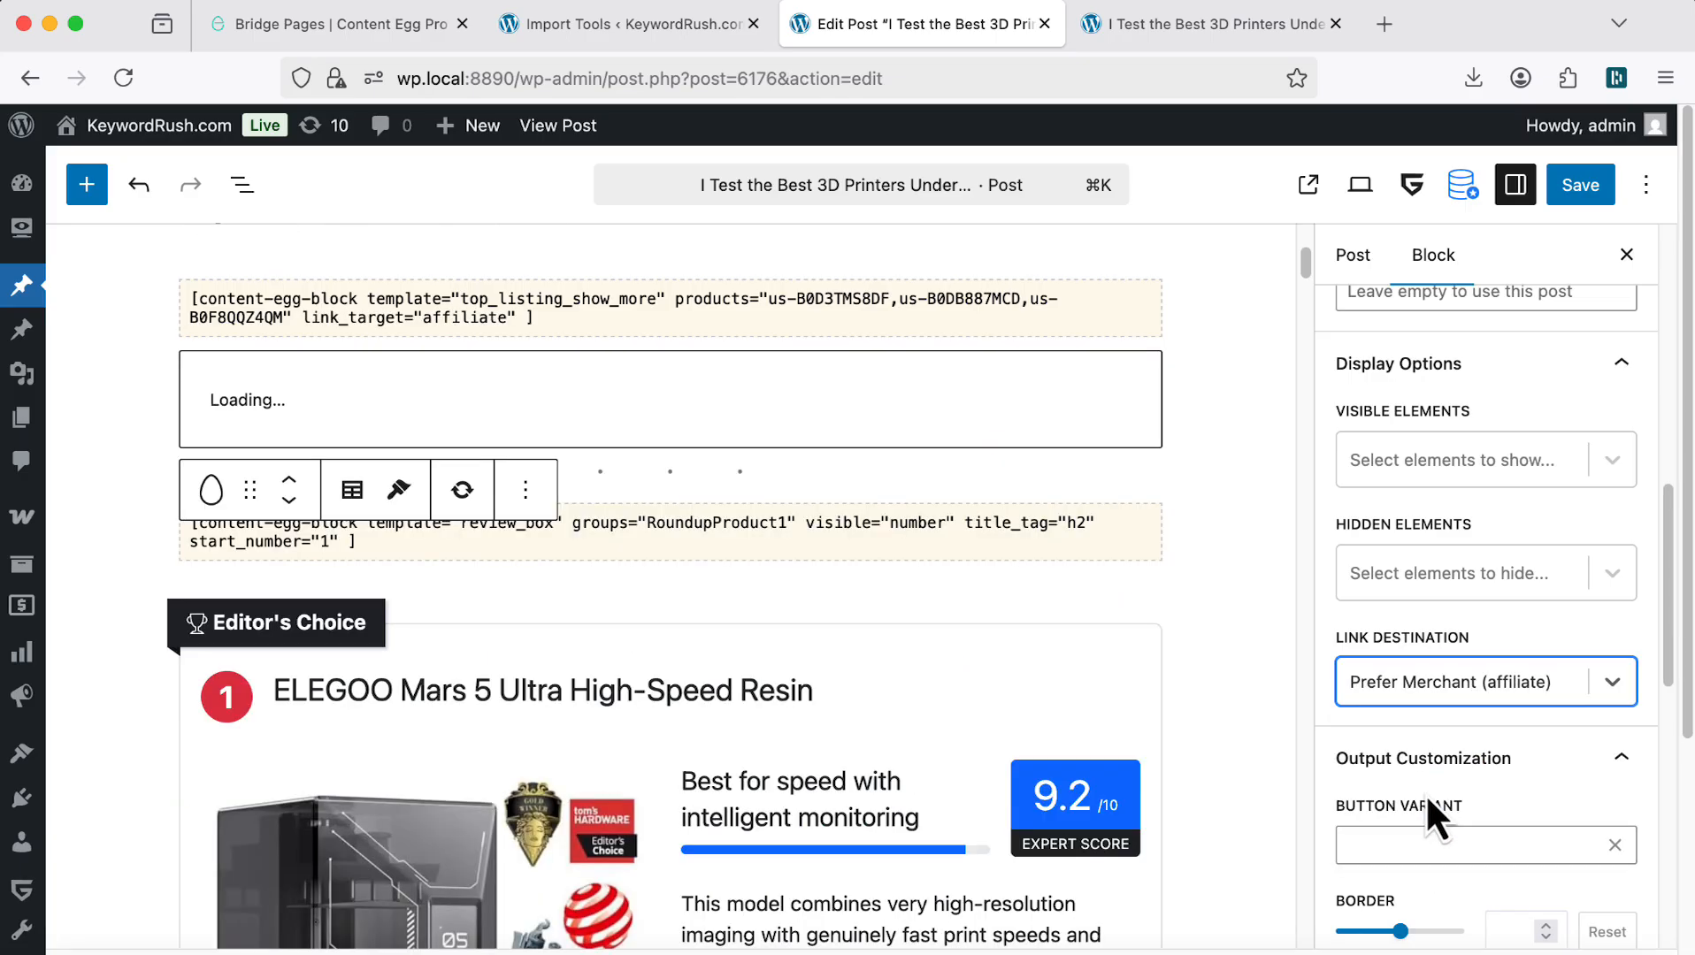
click(1578, 190)
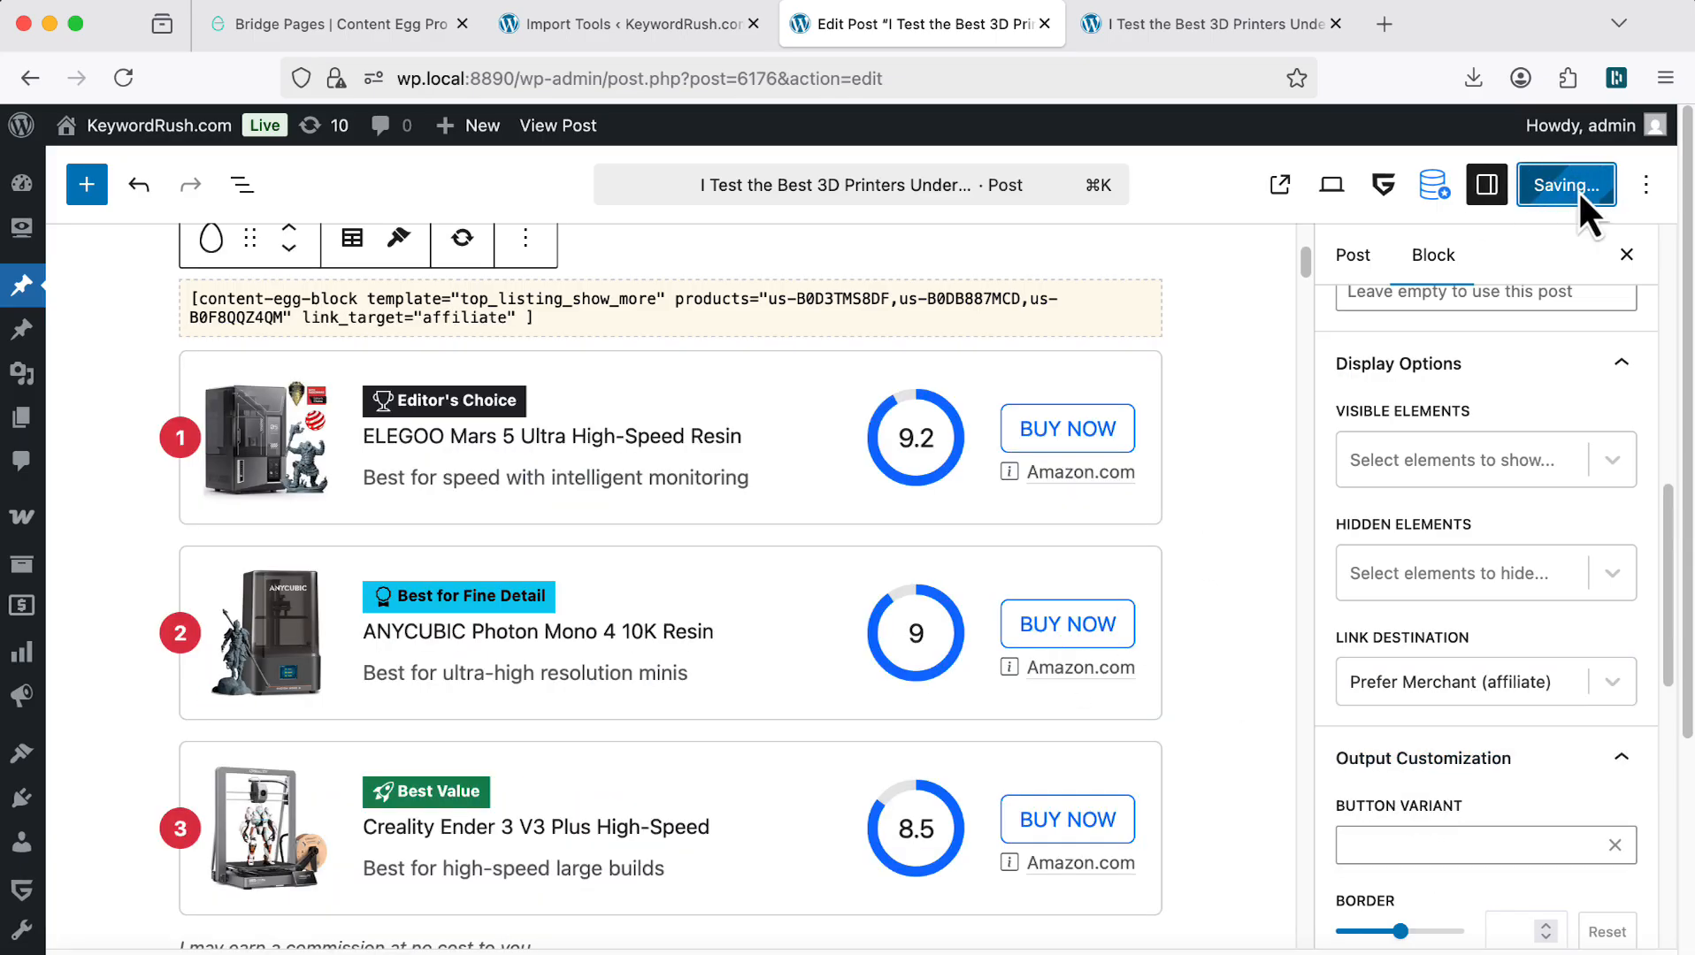
Step: Reload the published 3D printers post at its Top Picks Under $400 list
click(1203, 24)
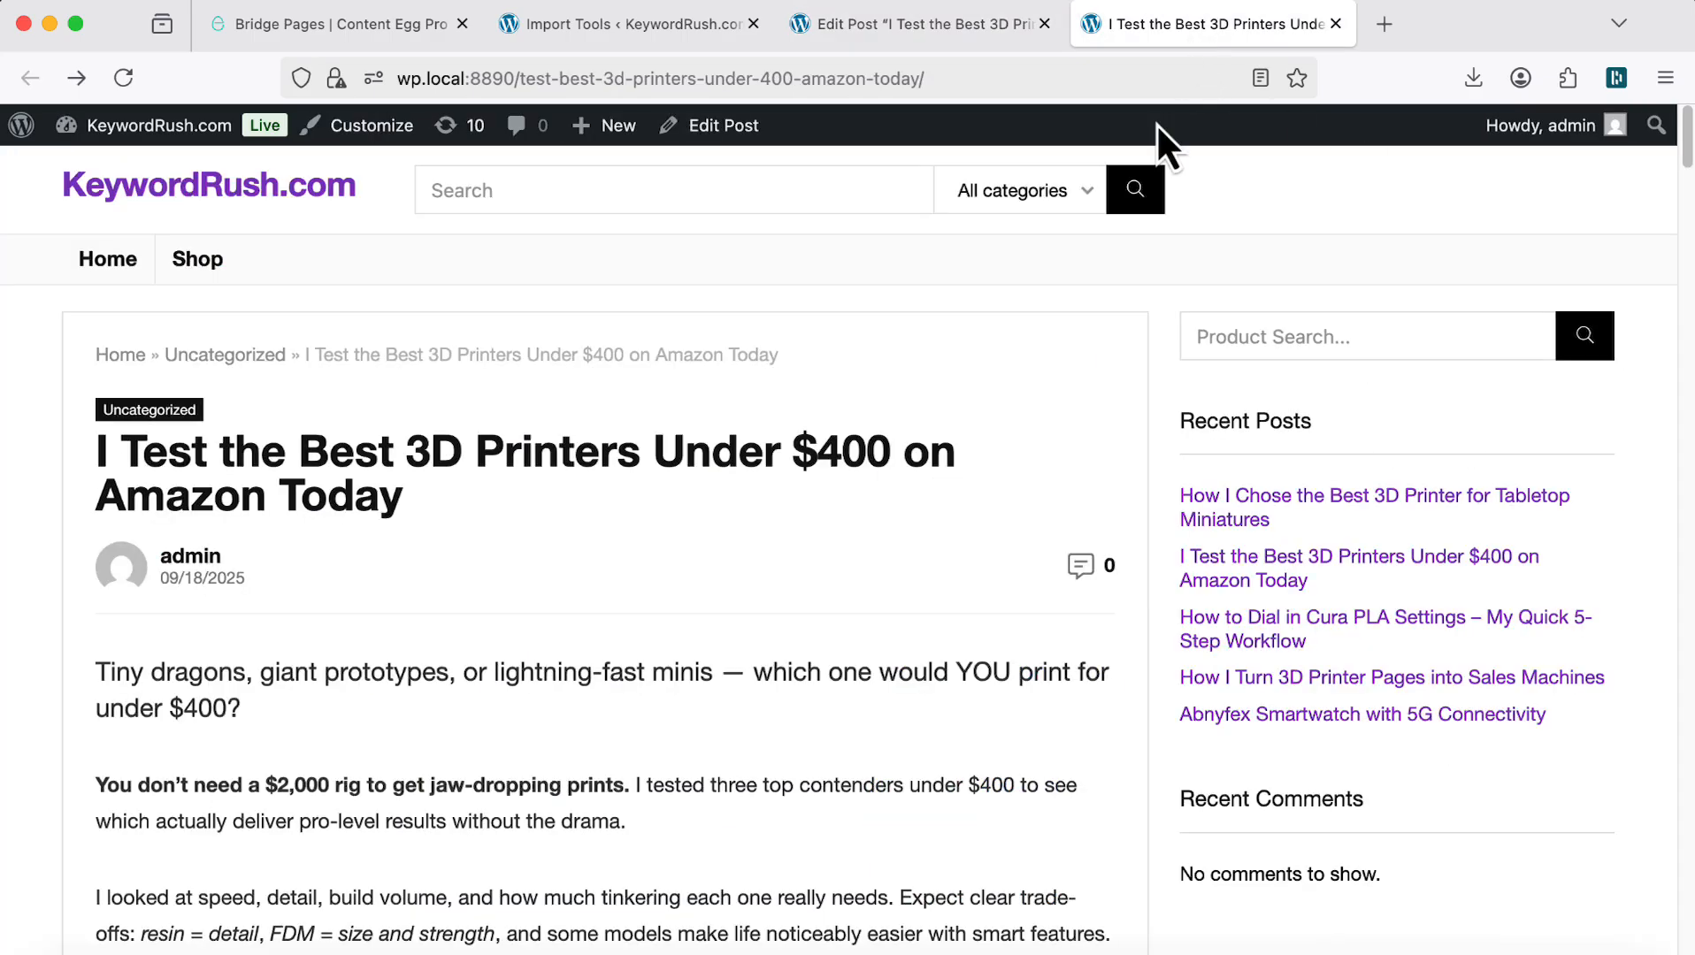
scroll(1022, 531, down, 5)
right_click(1000, 378)
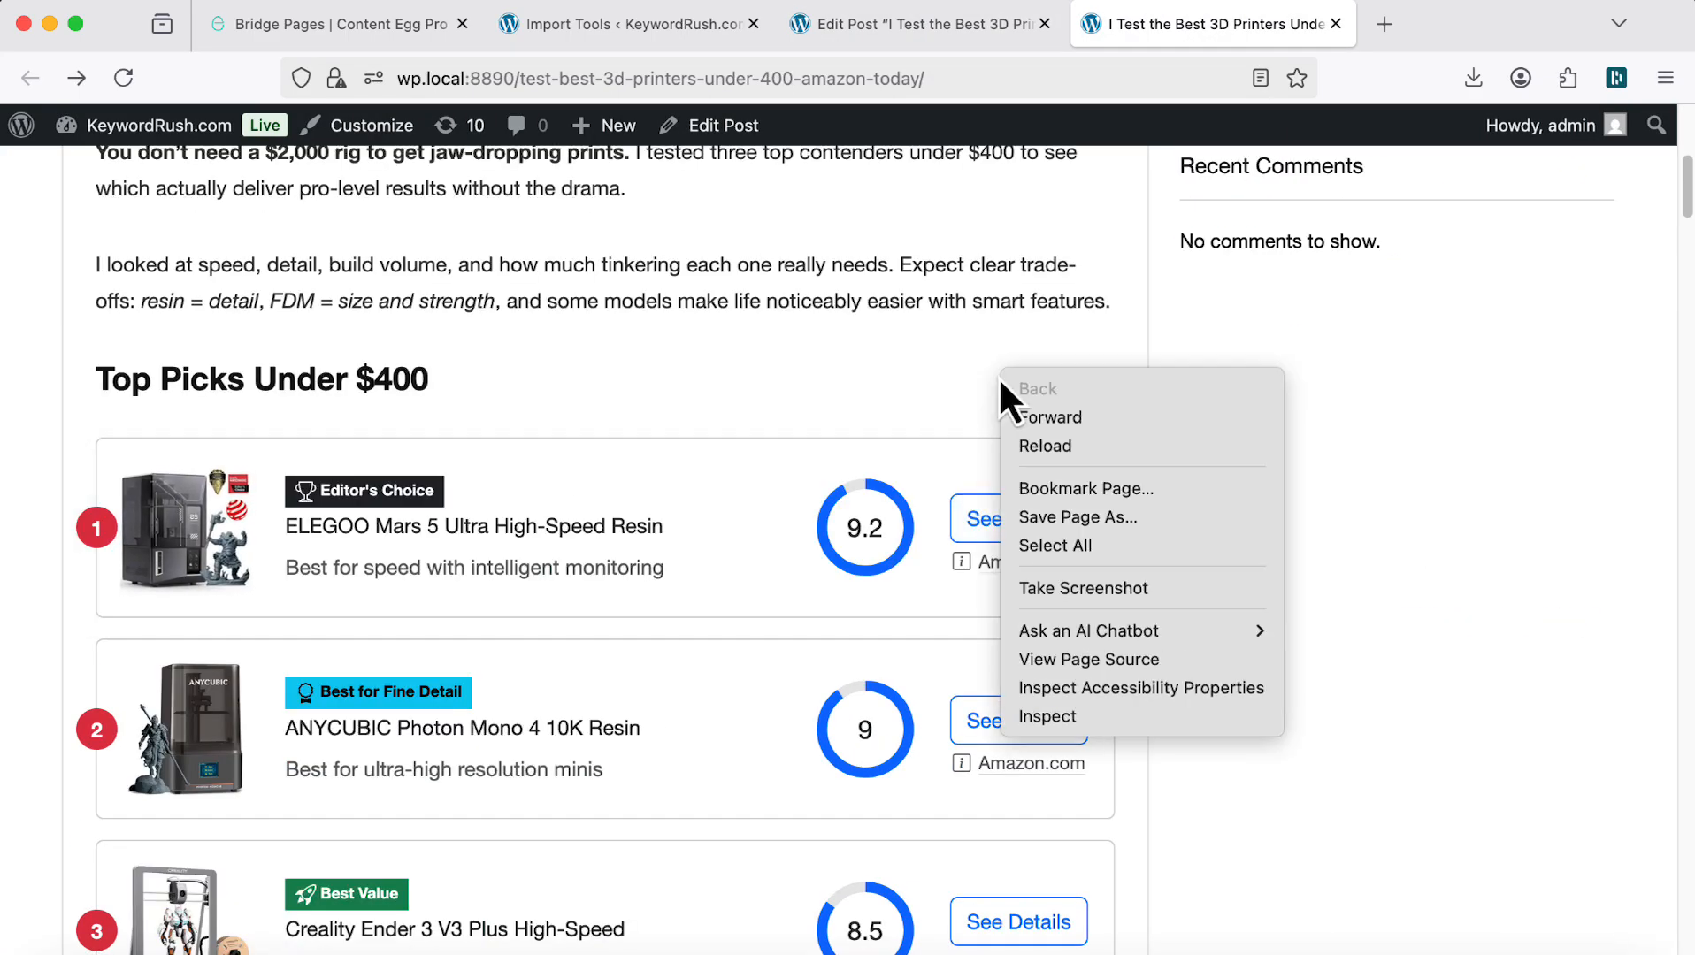
click(1044, 448)
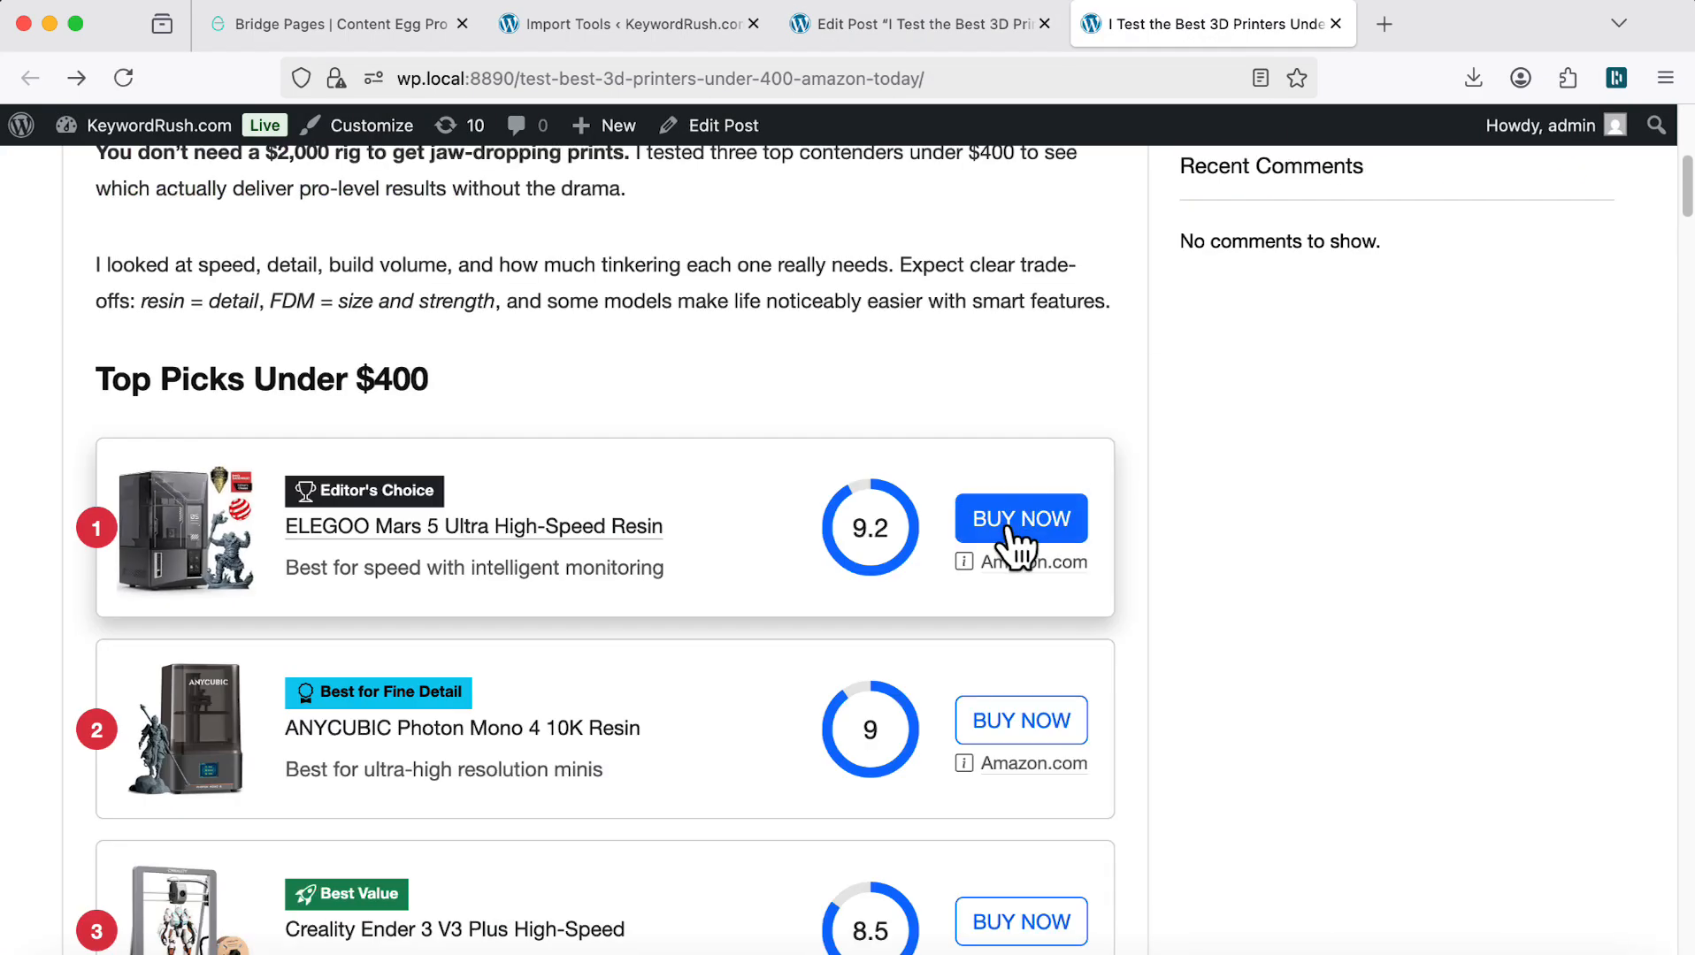
Step: Check the Creality Ender 3 V3 Plus pick's buy link on Amazon, close that page, and examine the ELEGOO review card's link
scroll(986, 783, down, 1)
scroll(994, 802, down, 2)
click(979, 714)
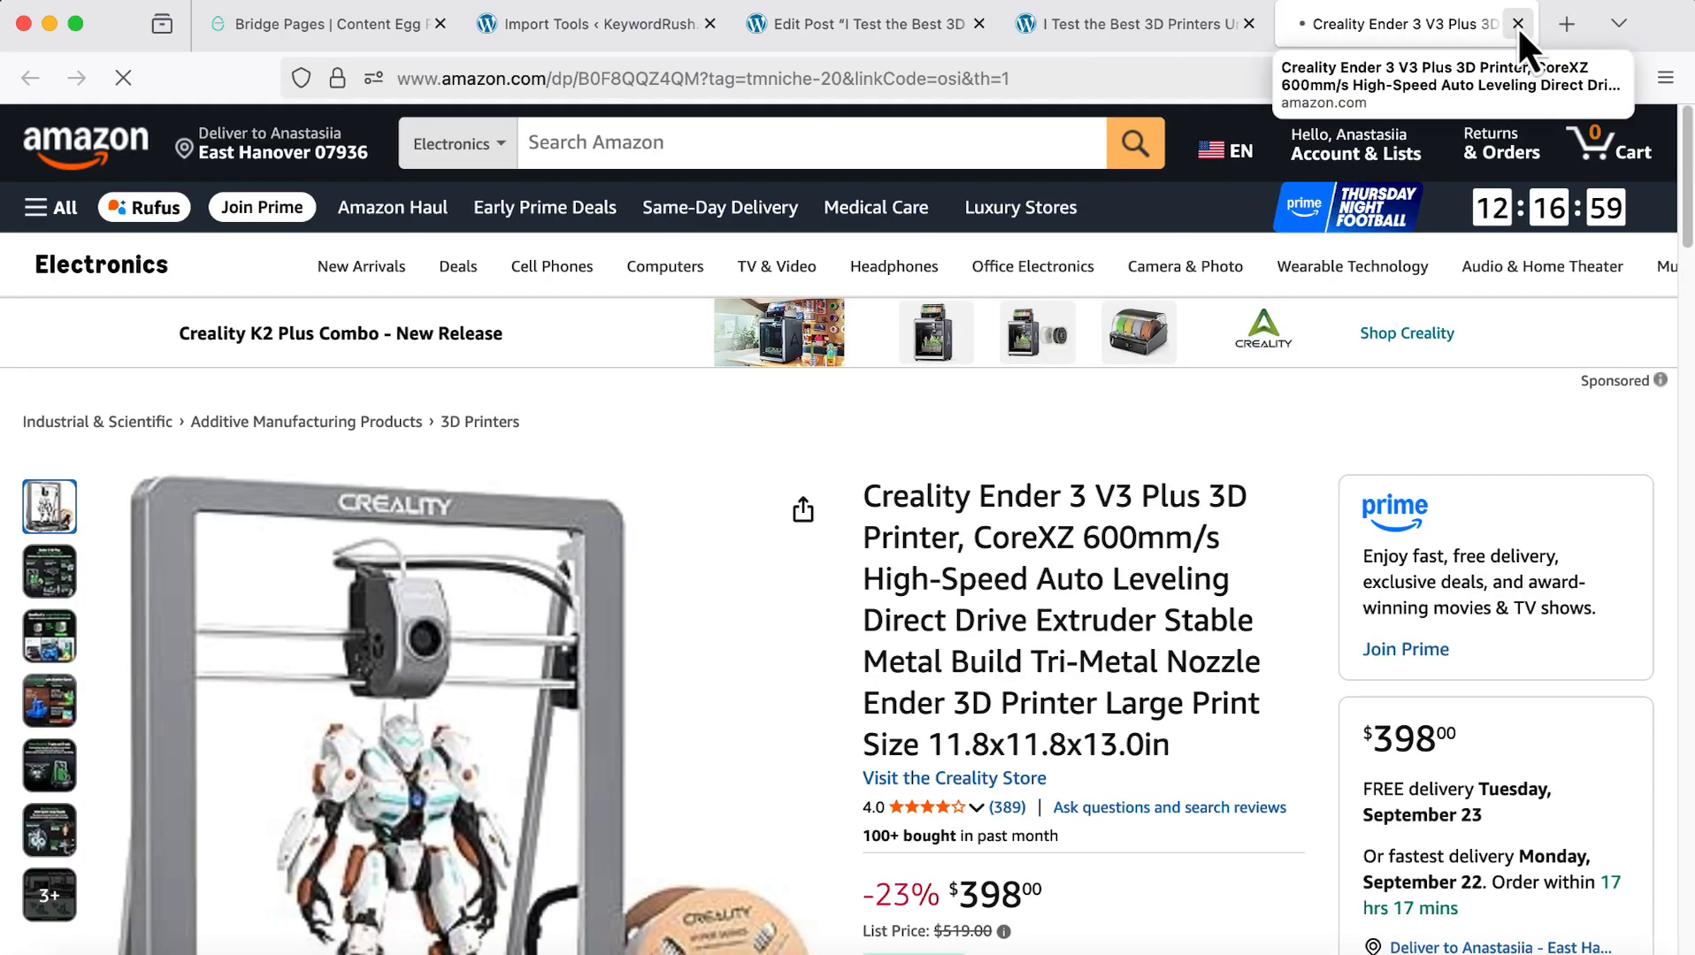
click(1518, 24)
scroll(956, 513, down, 5)
scroll(937, 518, down, 4)
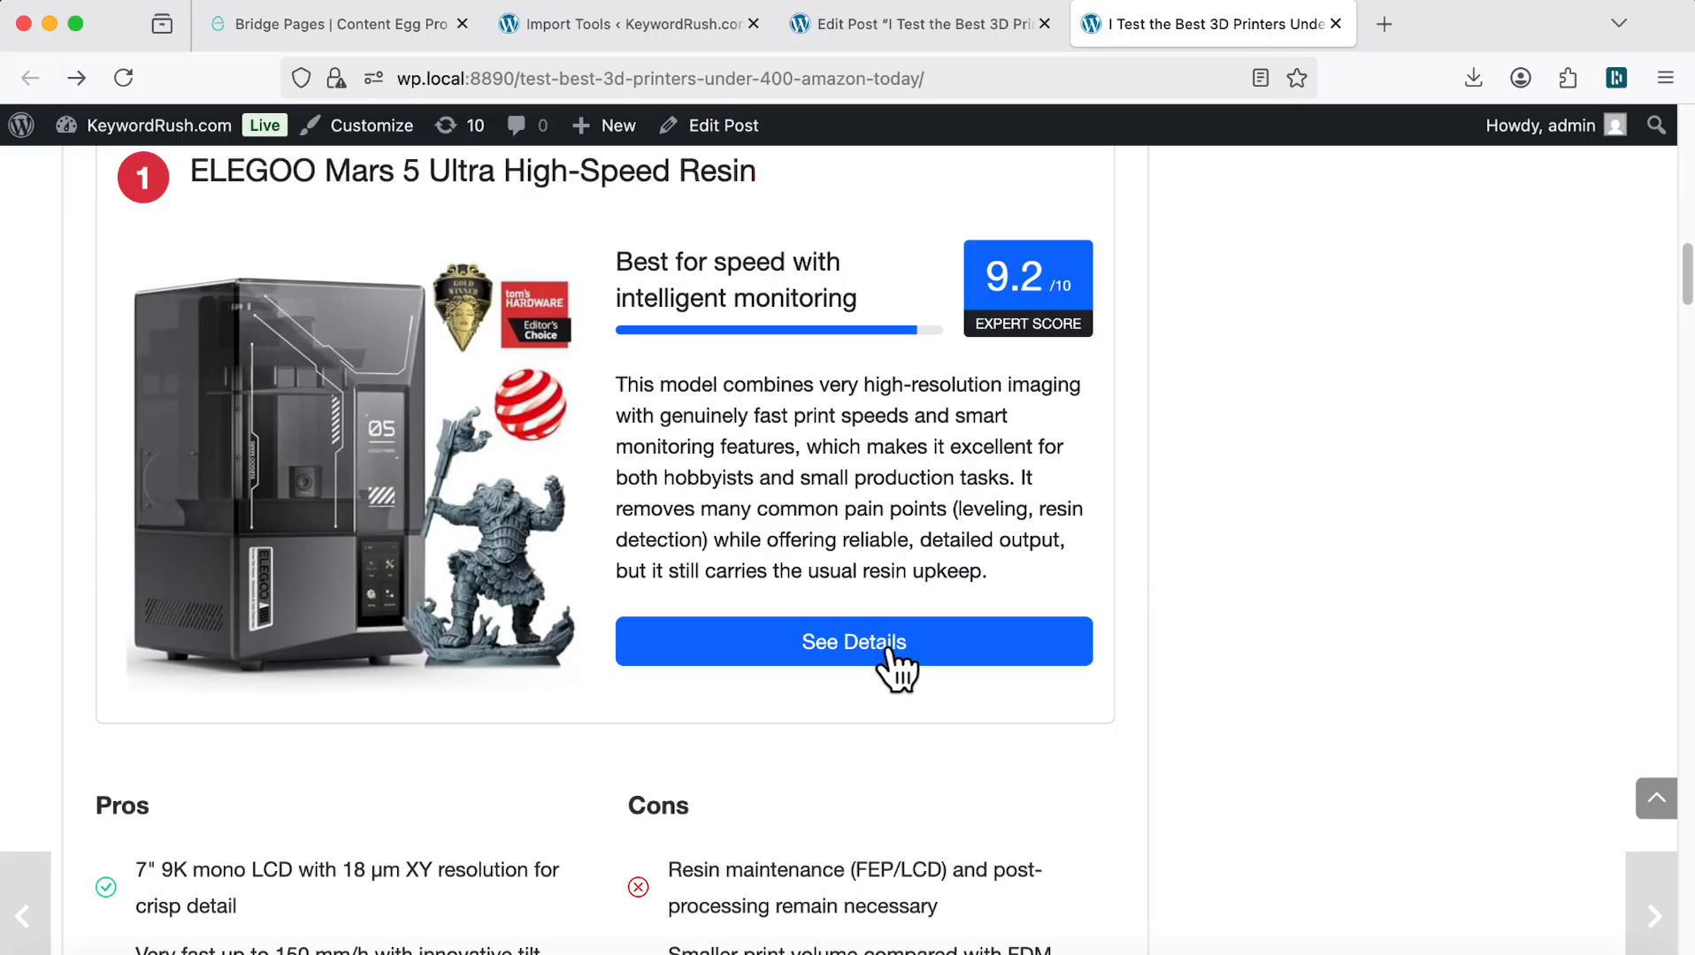
Step: Open the Frontend section of the Content Egg Pro settings and find the button text options
click(661, 38)
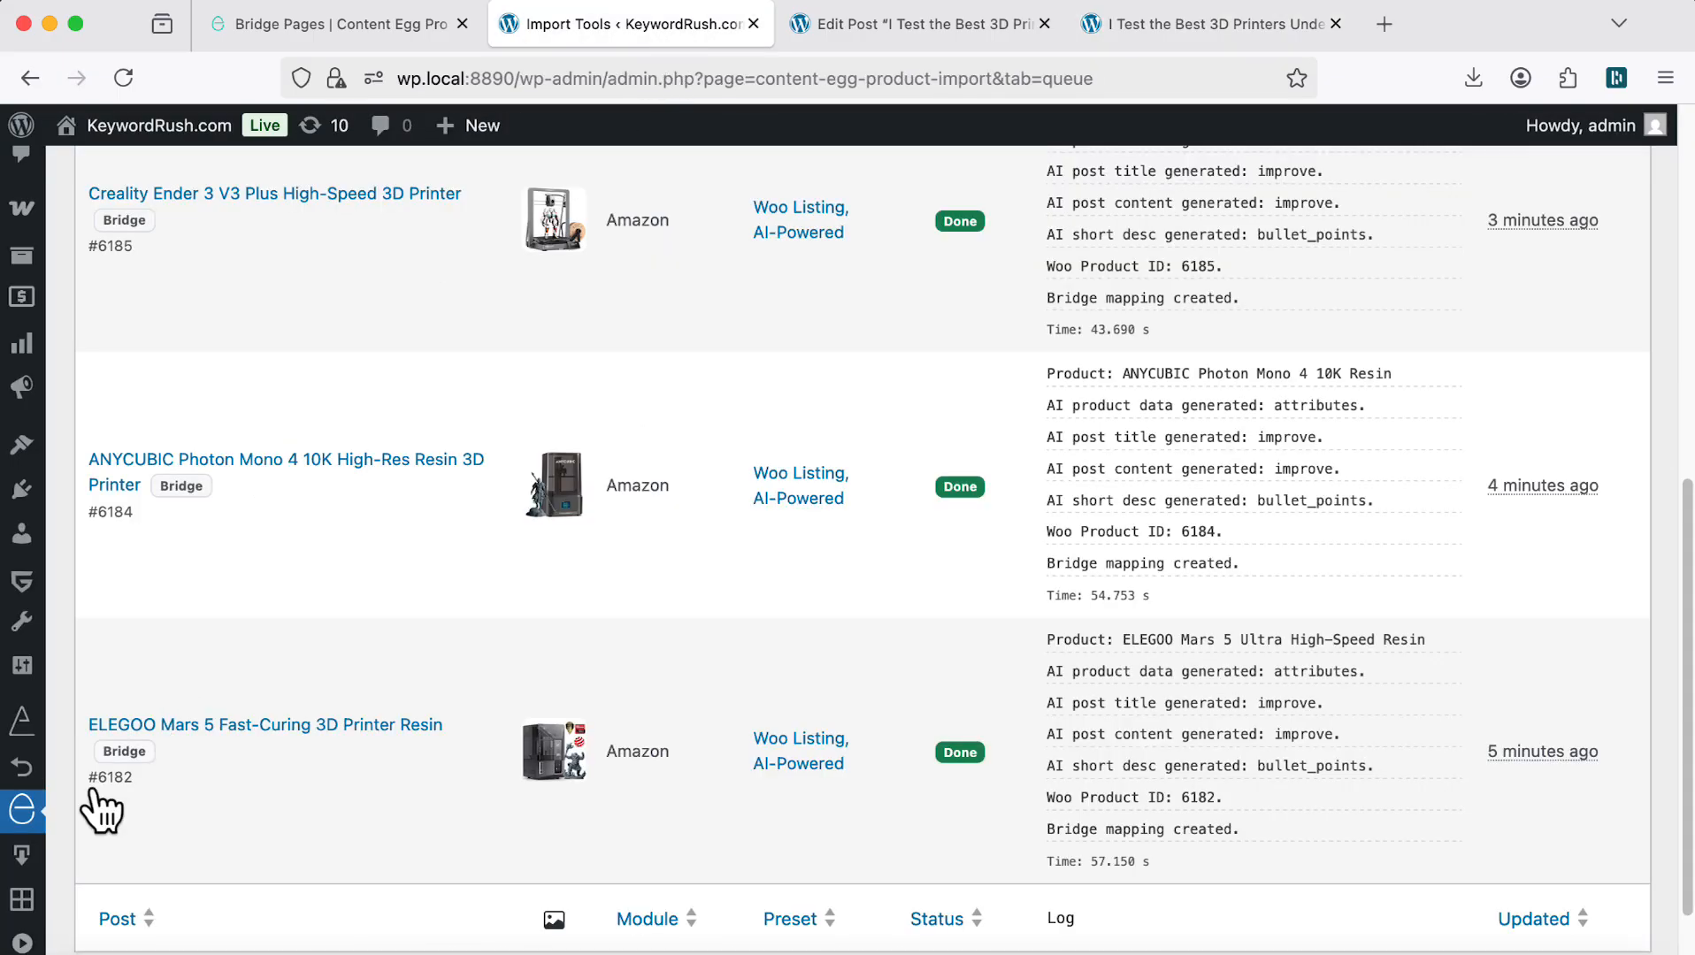
mouse_move(31, 812)
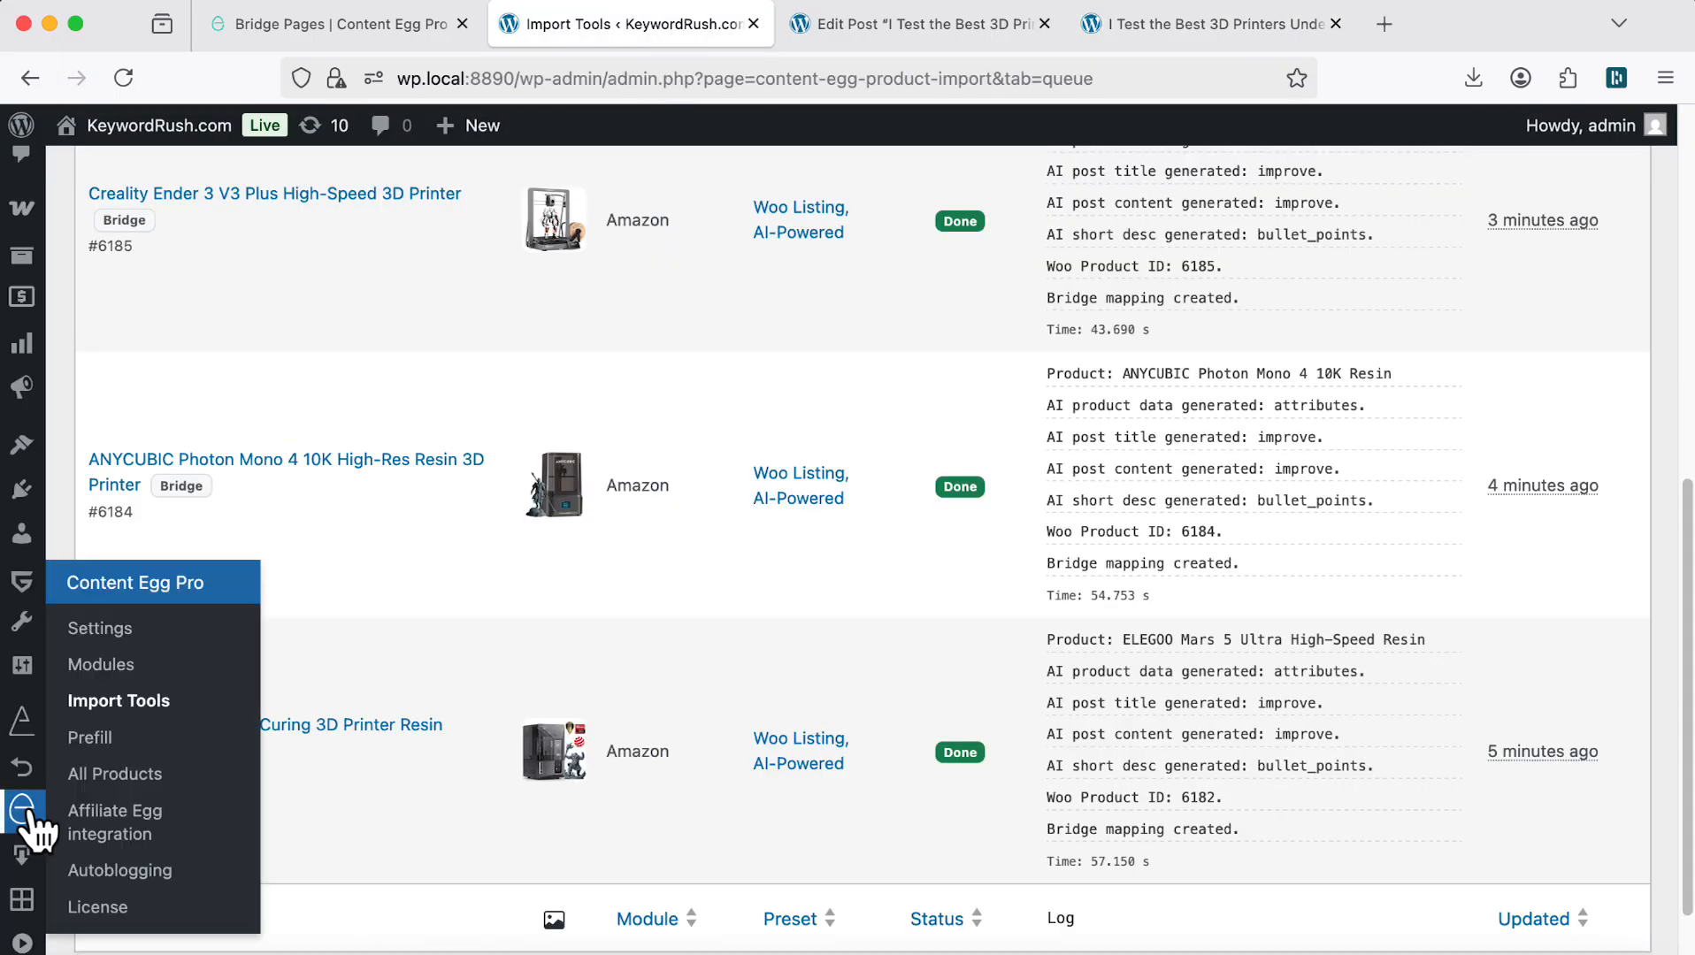
click(157, 638)
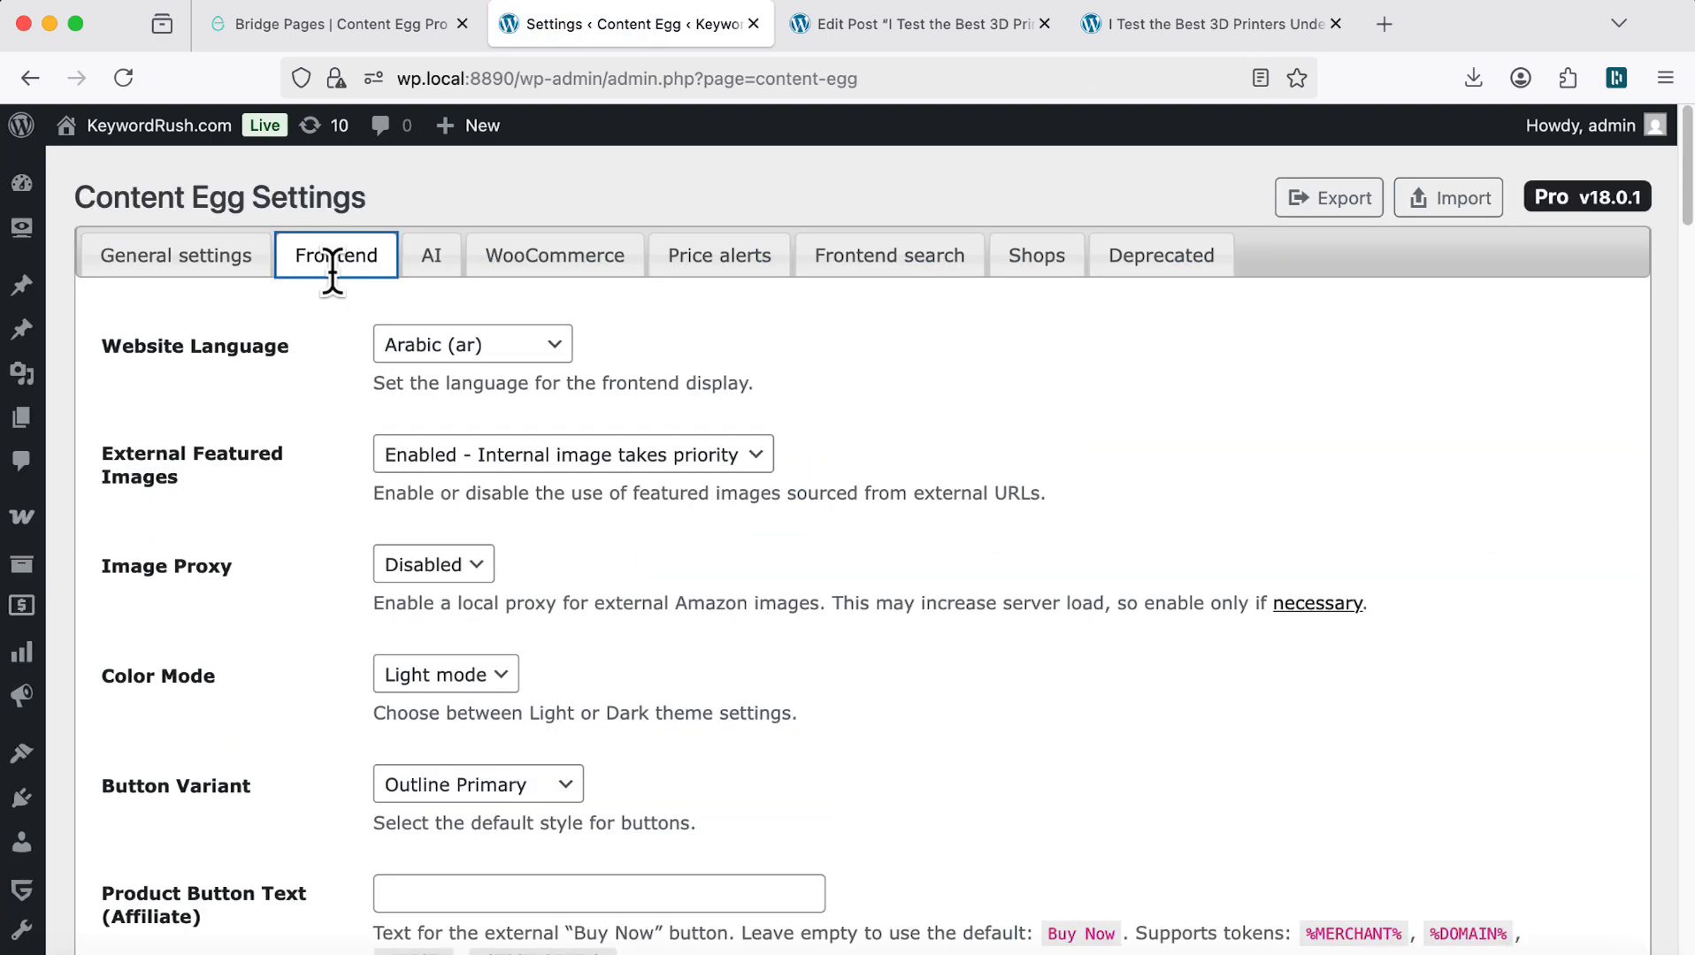
scroll(297, 437, down, 3)
scroll(293, 500, down, 3)
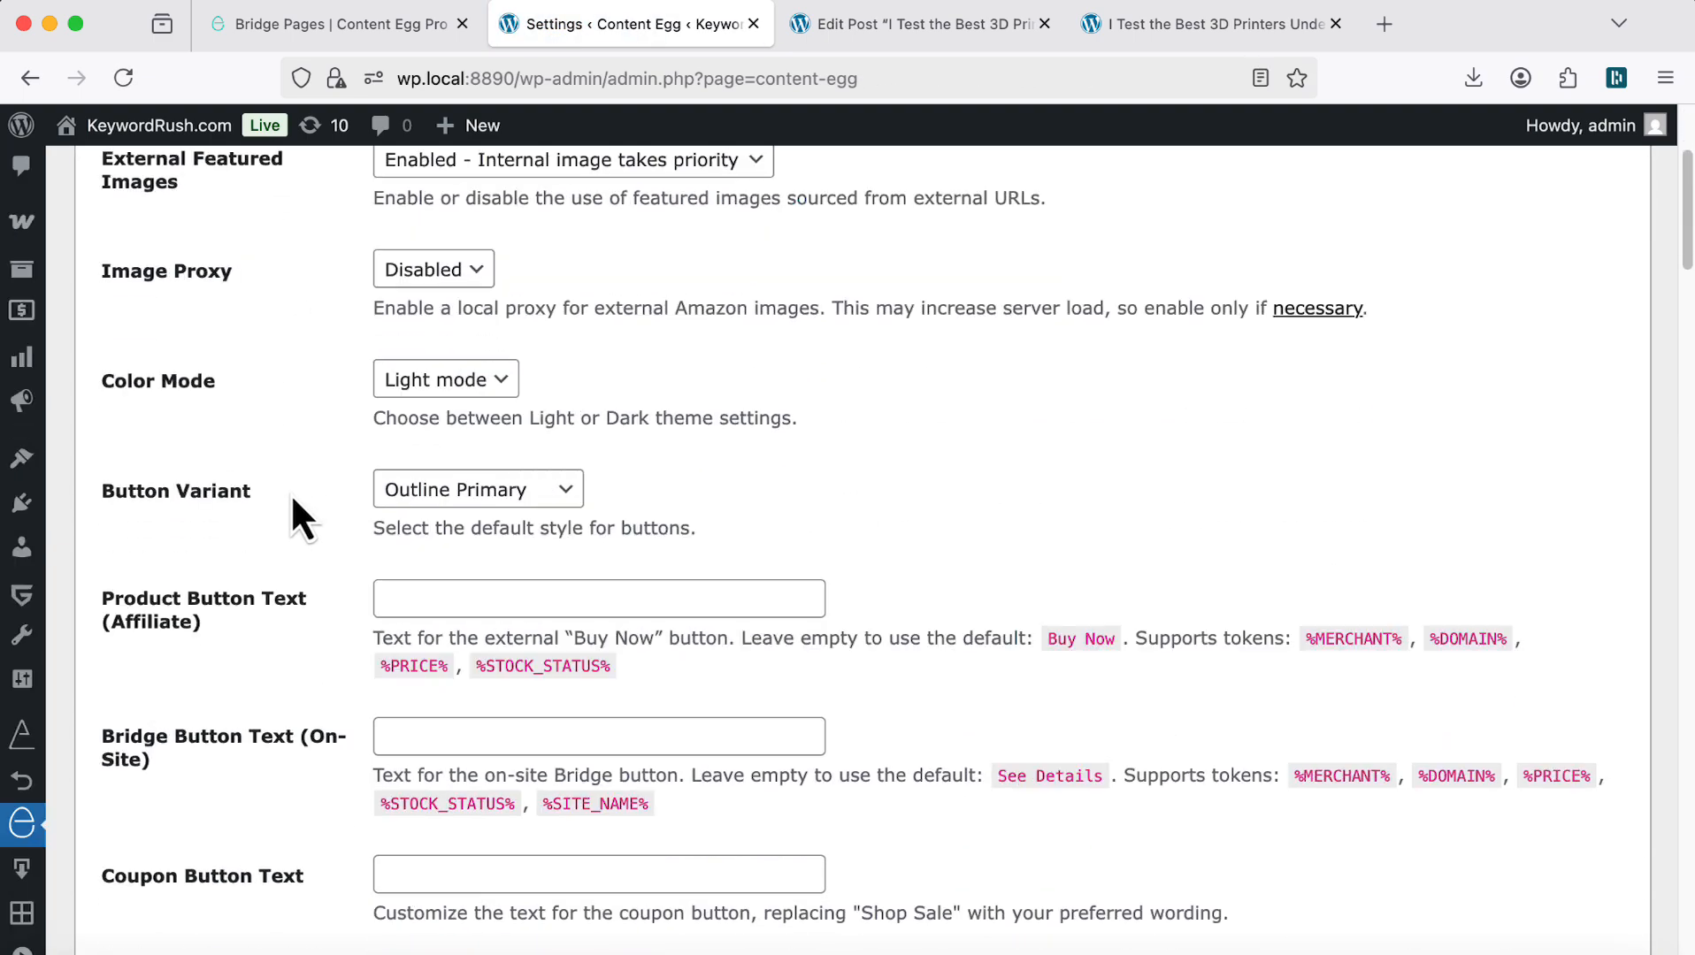
Step: Set the Bridge Button Text (On-Site) to "View Product" and save the settings
drag(255, 754, 291, 749)
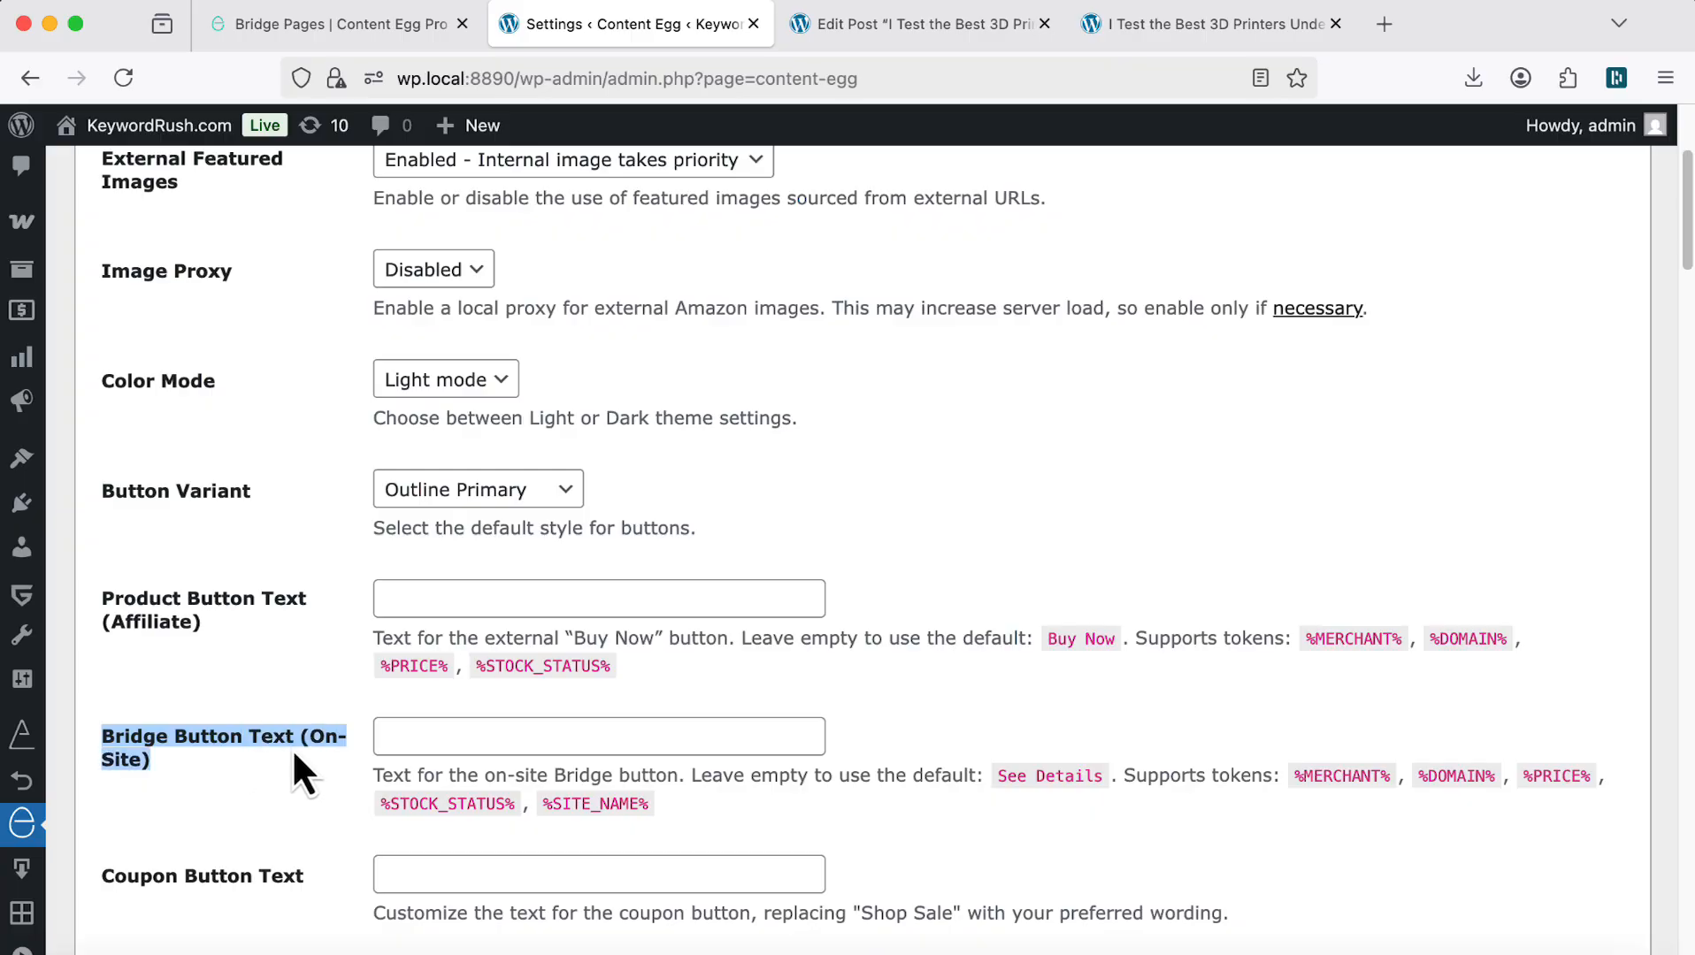
click(418, 736)
text(View Product)
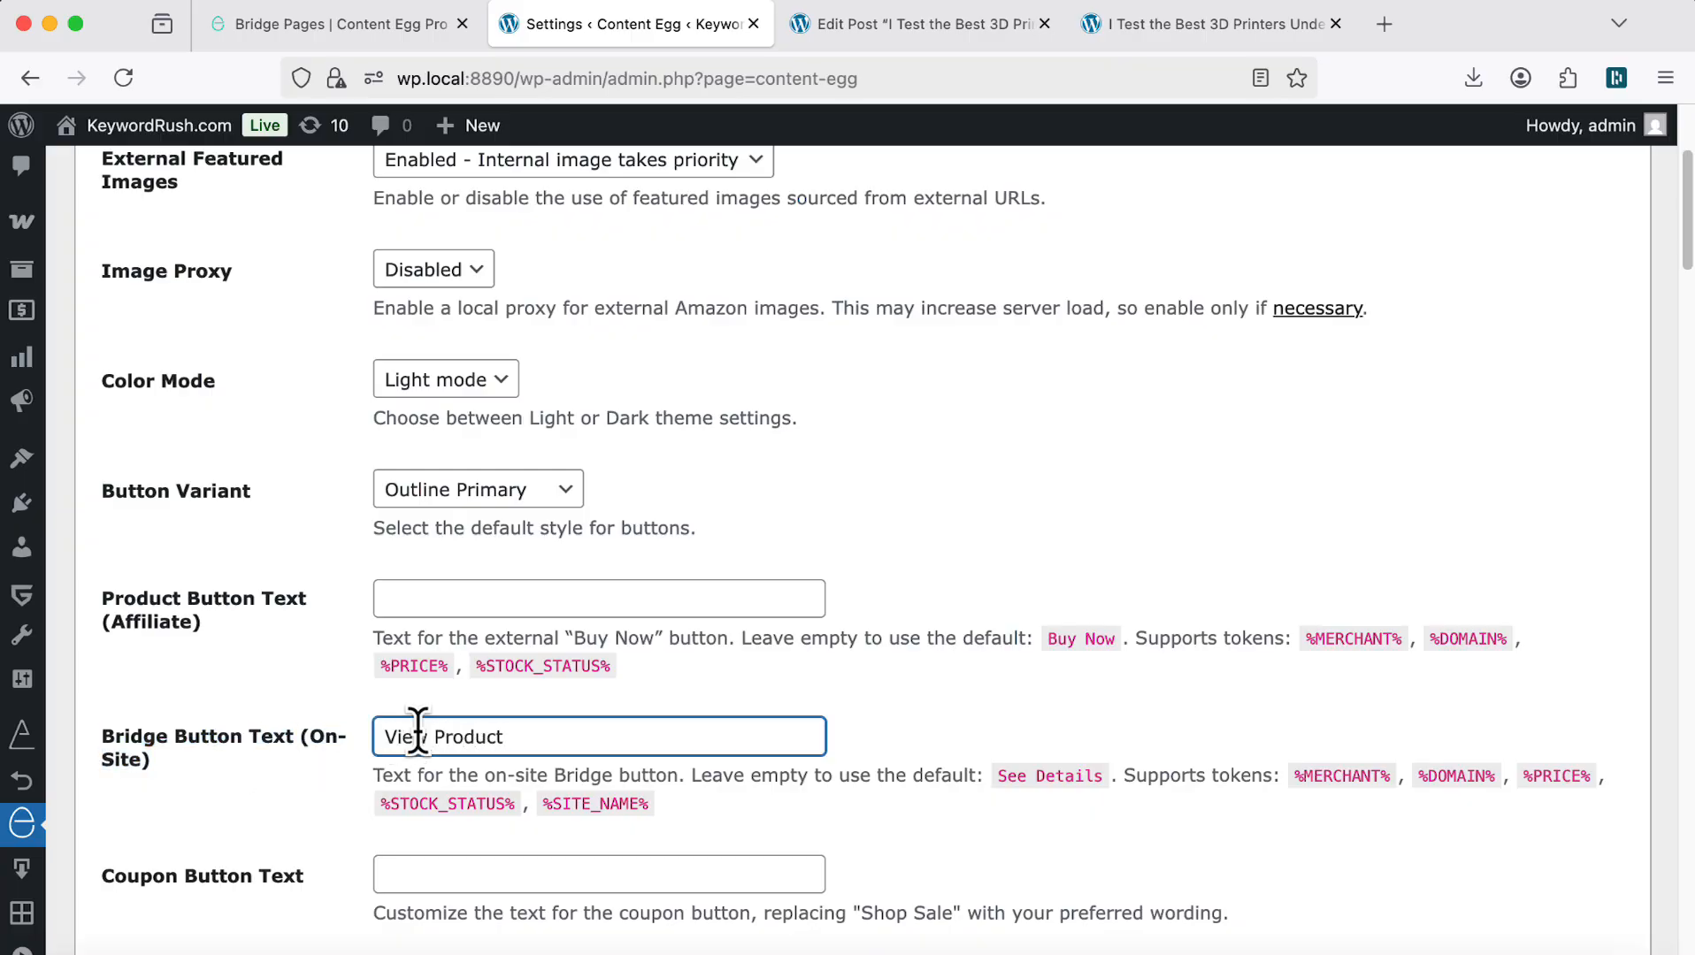
scroll(451, 702, down, 20)
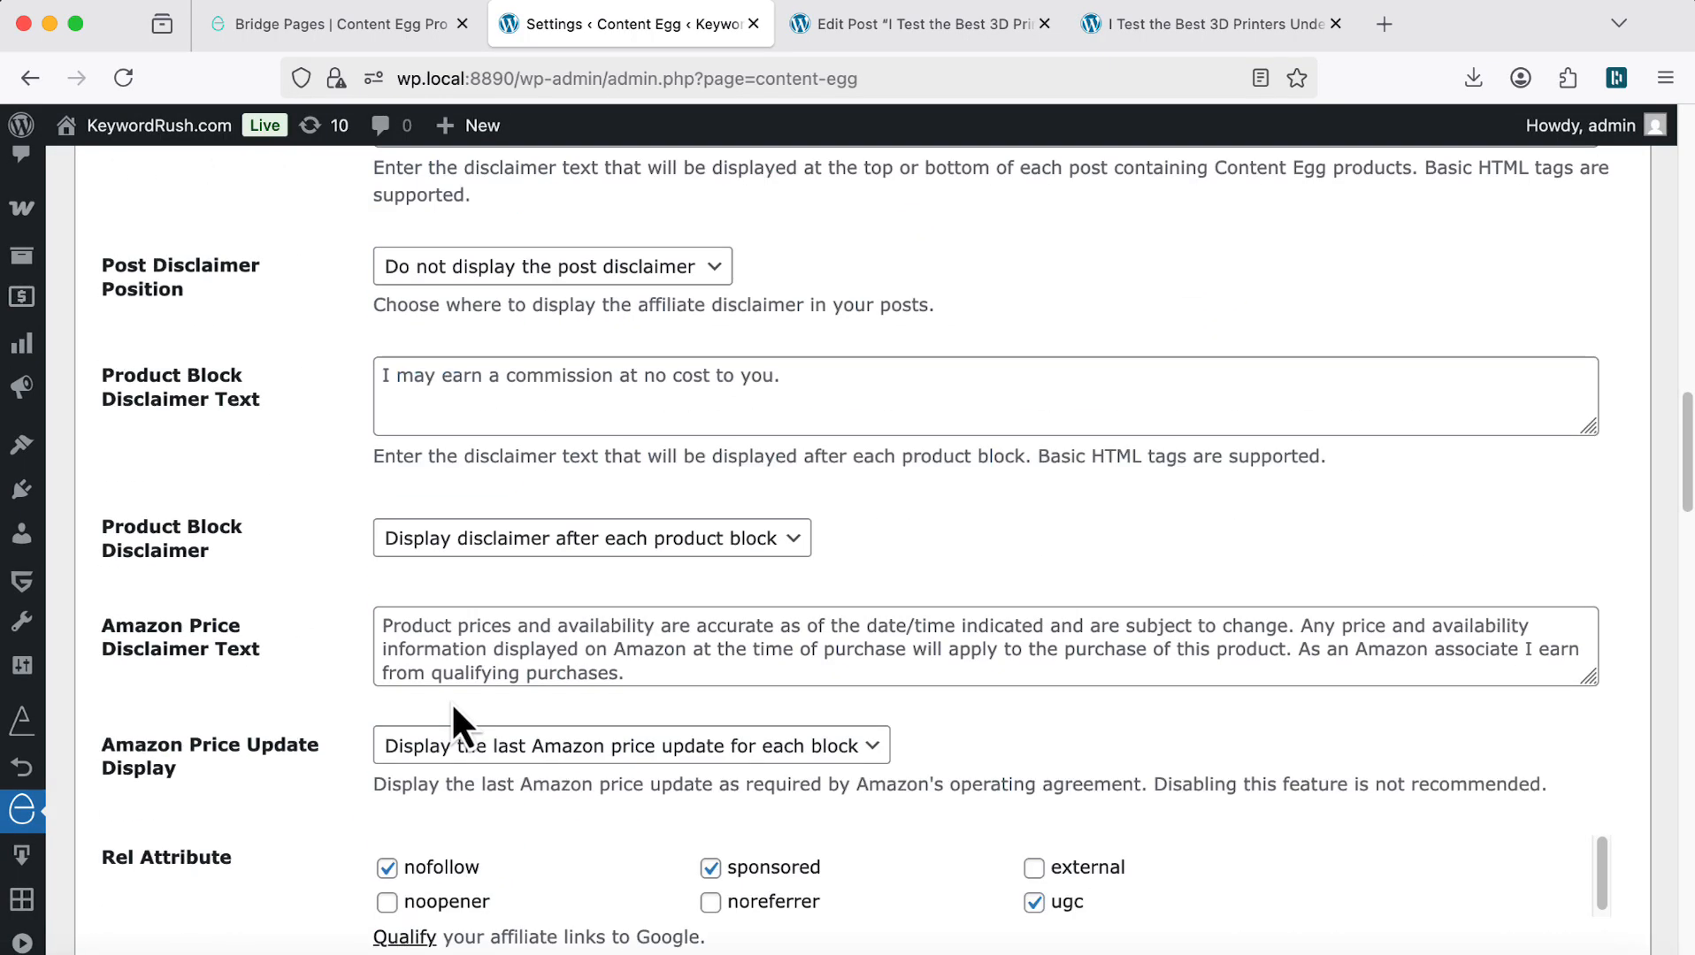
click(155, 836)
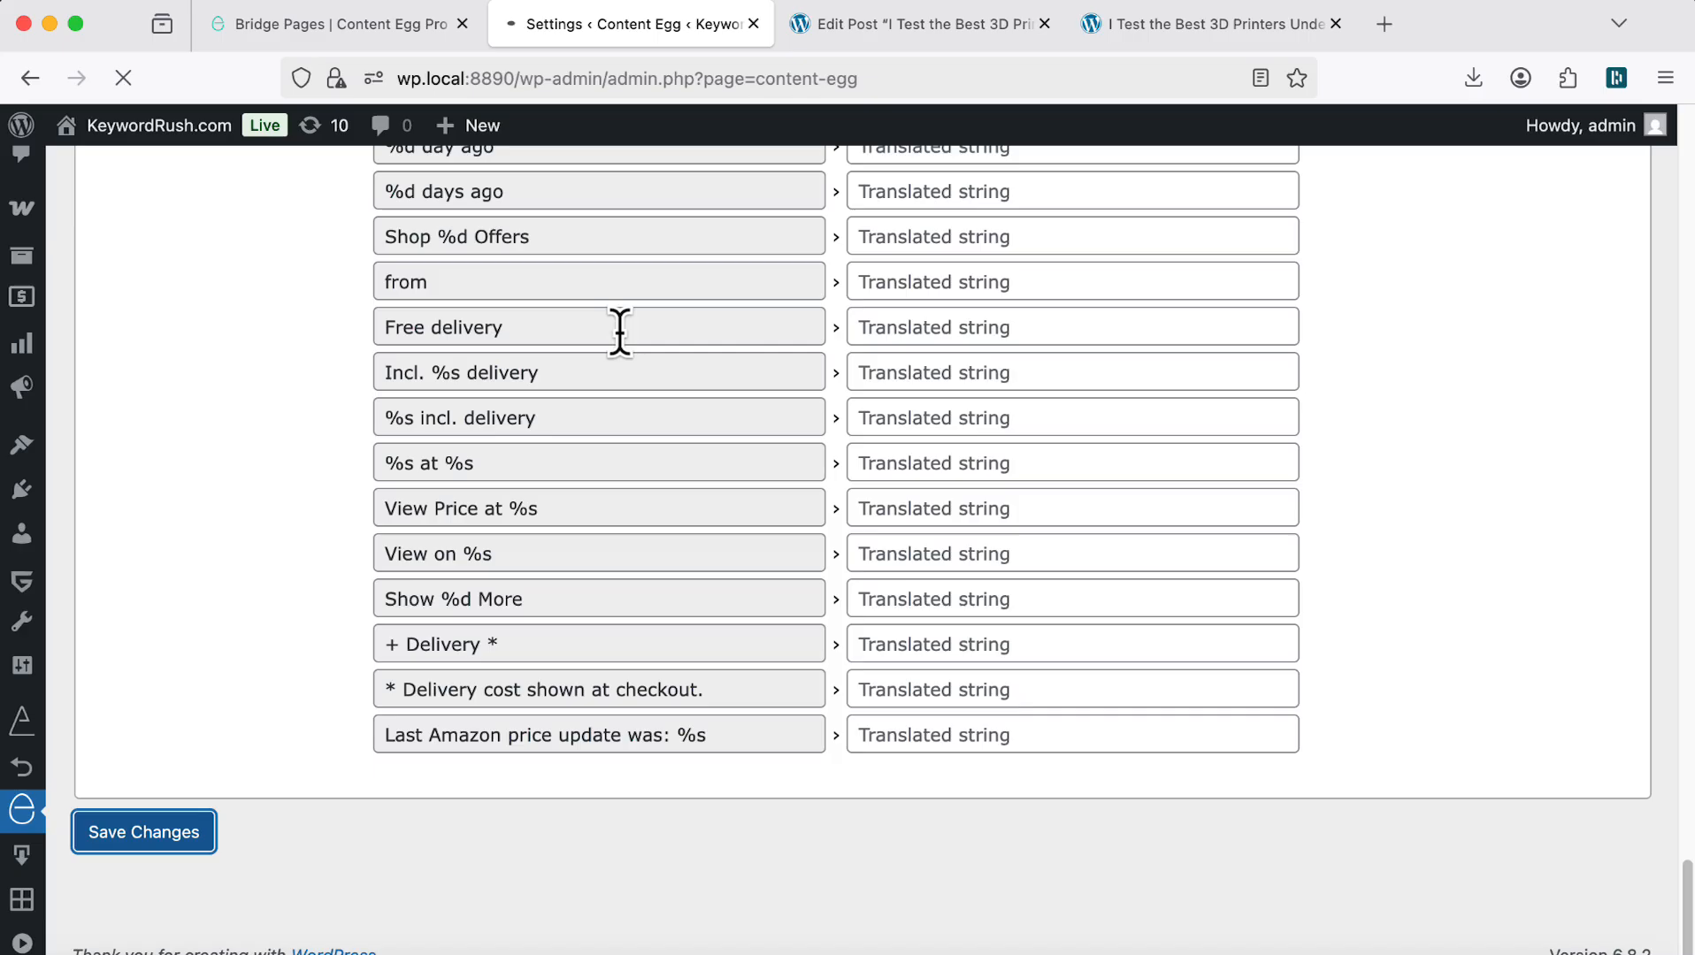
Step: Reload the published 3D printers post, follow the ELEGOO Mars 5 Ultra review card's link, and examine its product page
click(1186, 27)
right_click(1061, 485)
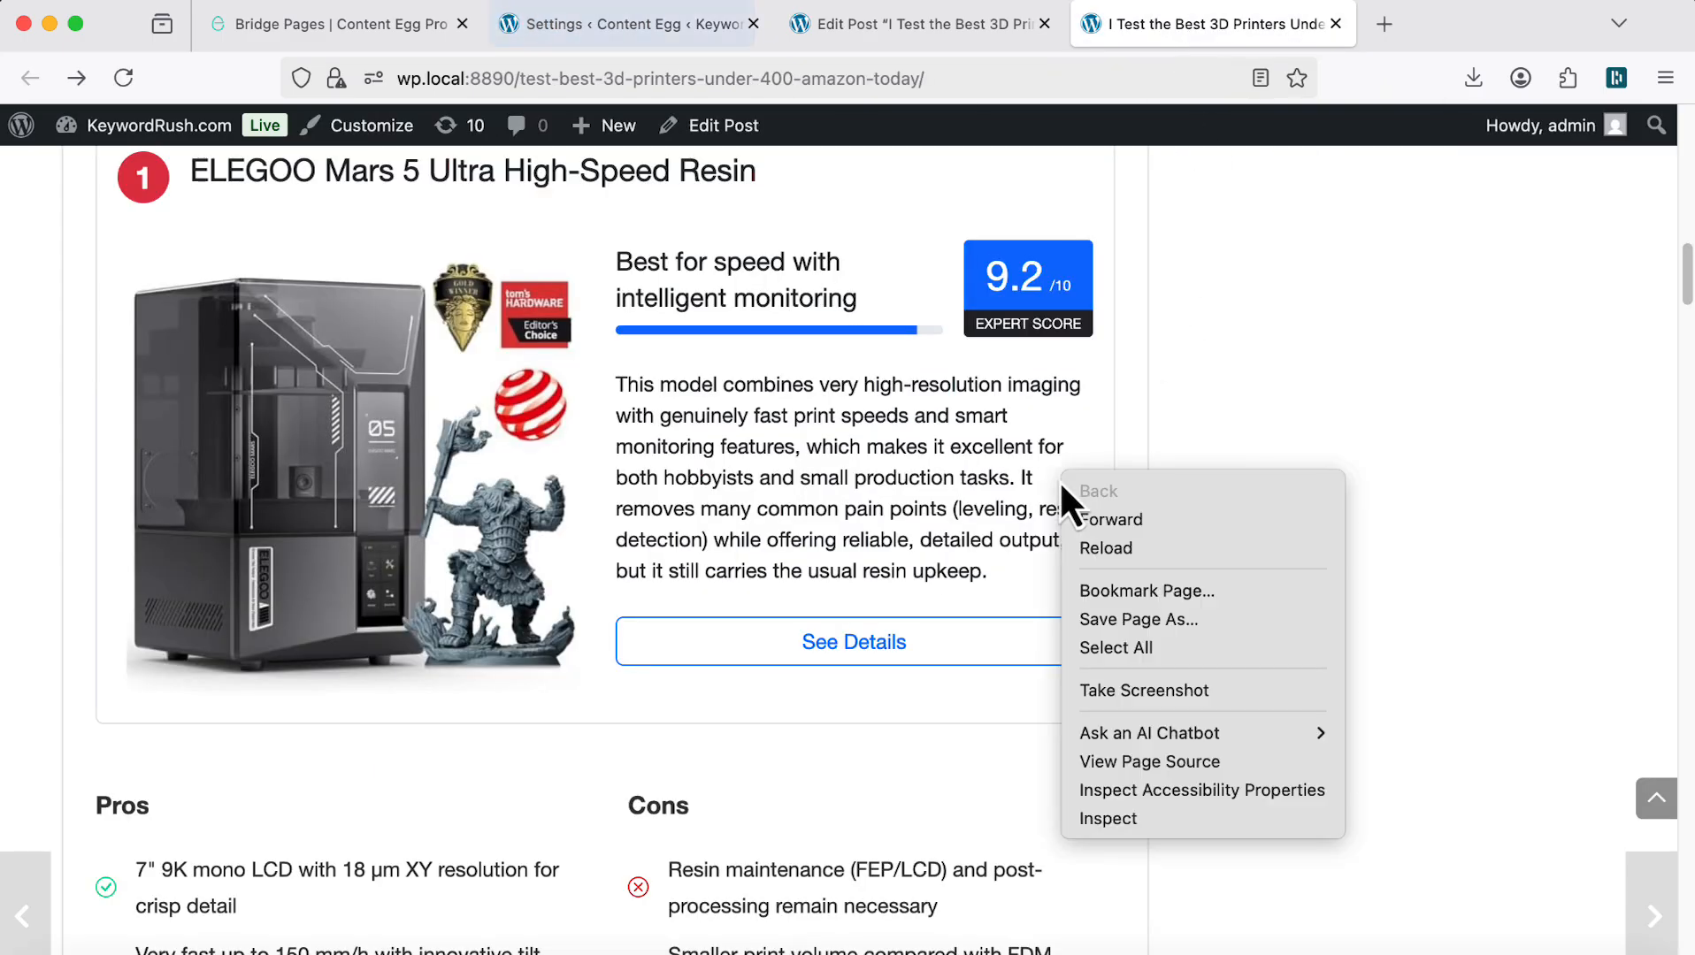
click(1090, 549)
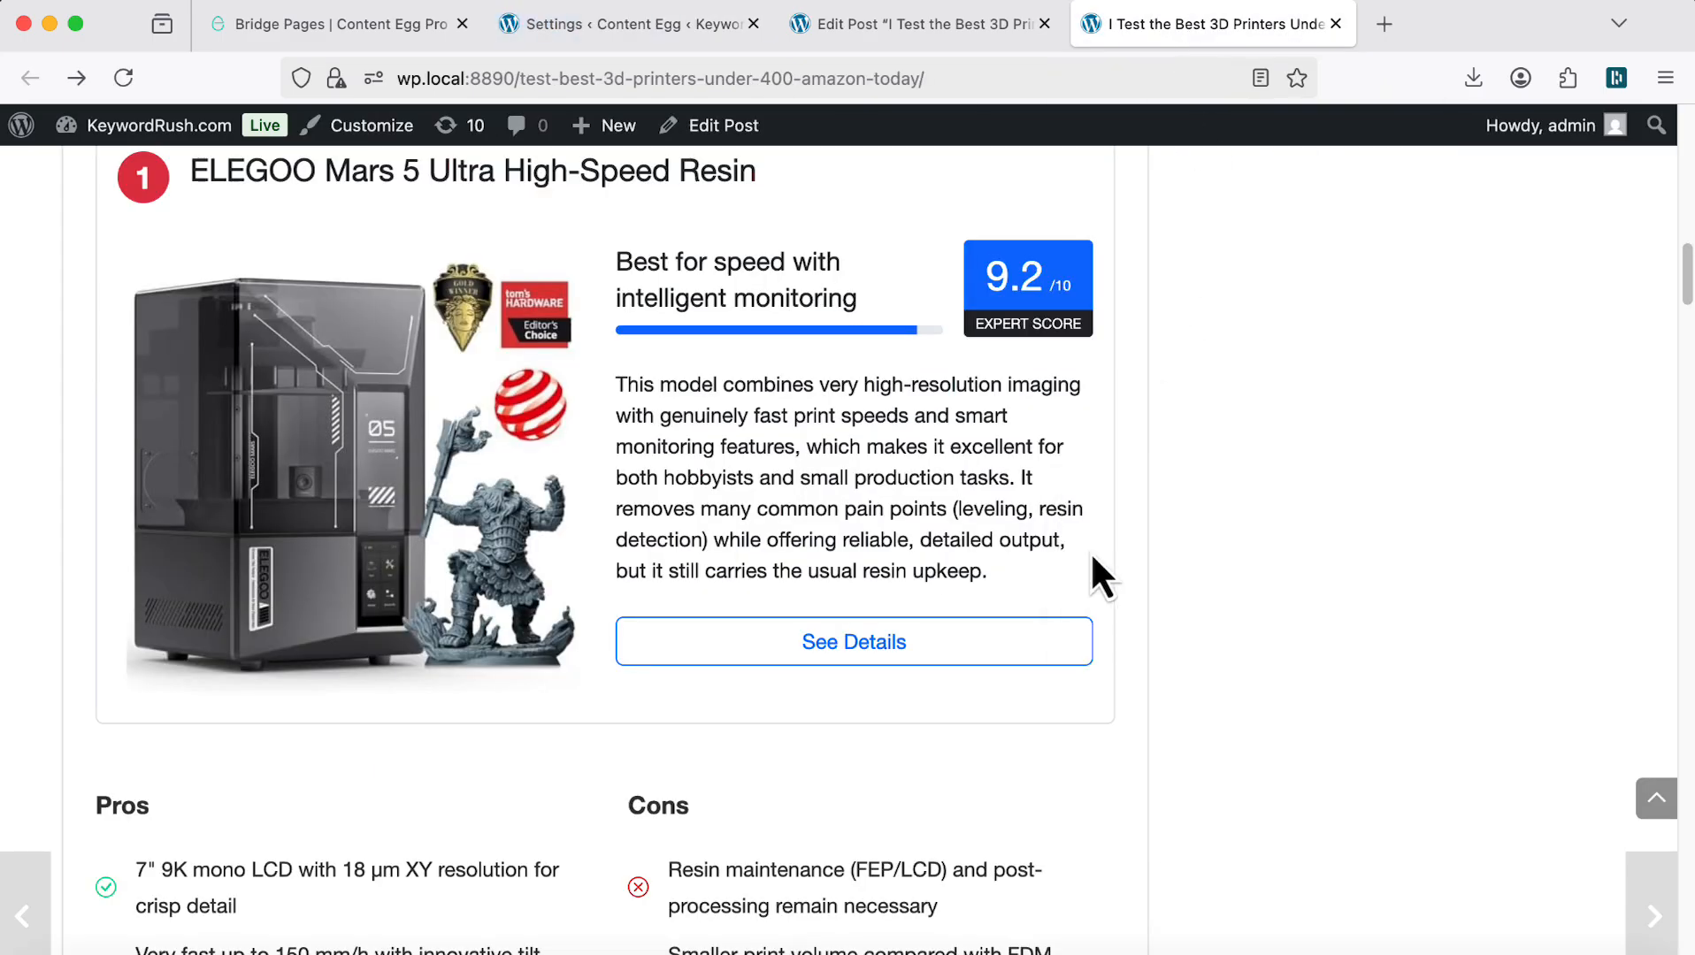
click(920, 646)
scroll(920, 596, down, 10)
scroll(913, 597, up, 5)
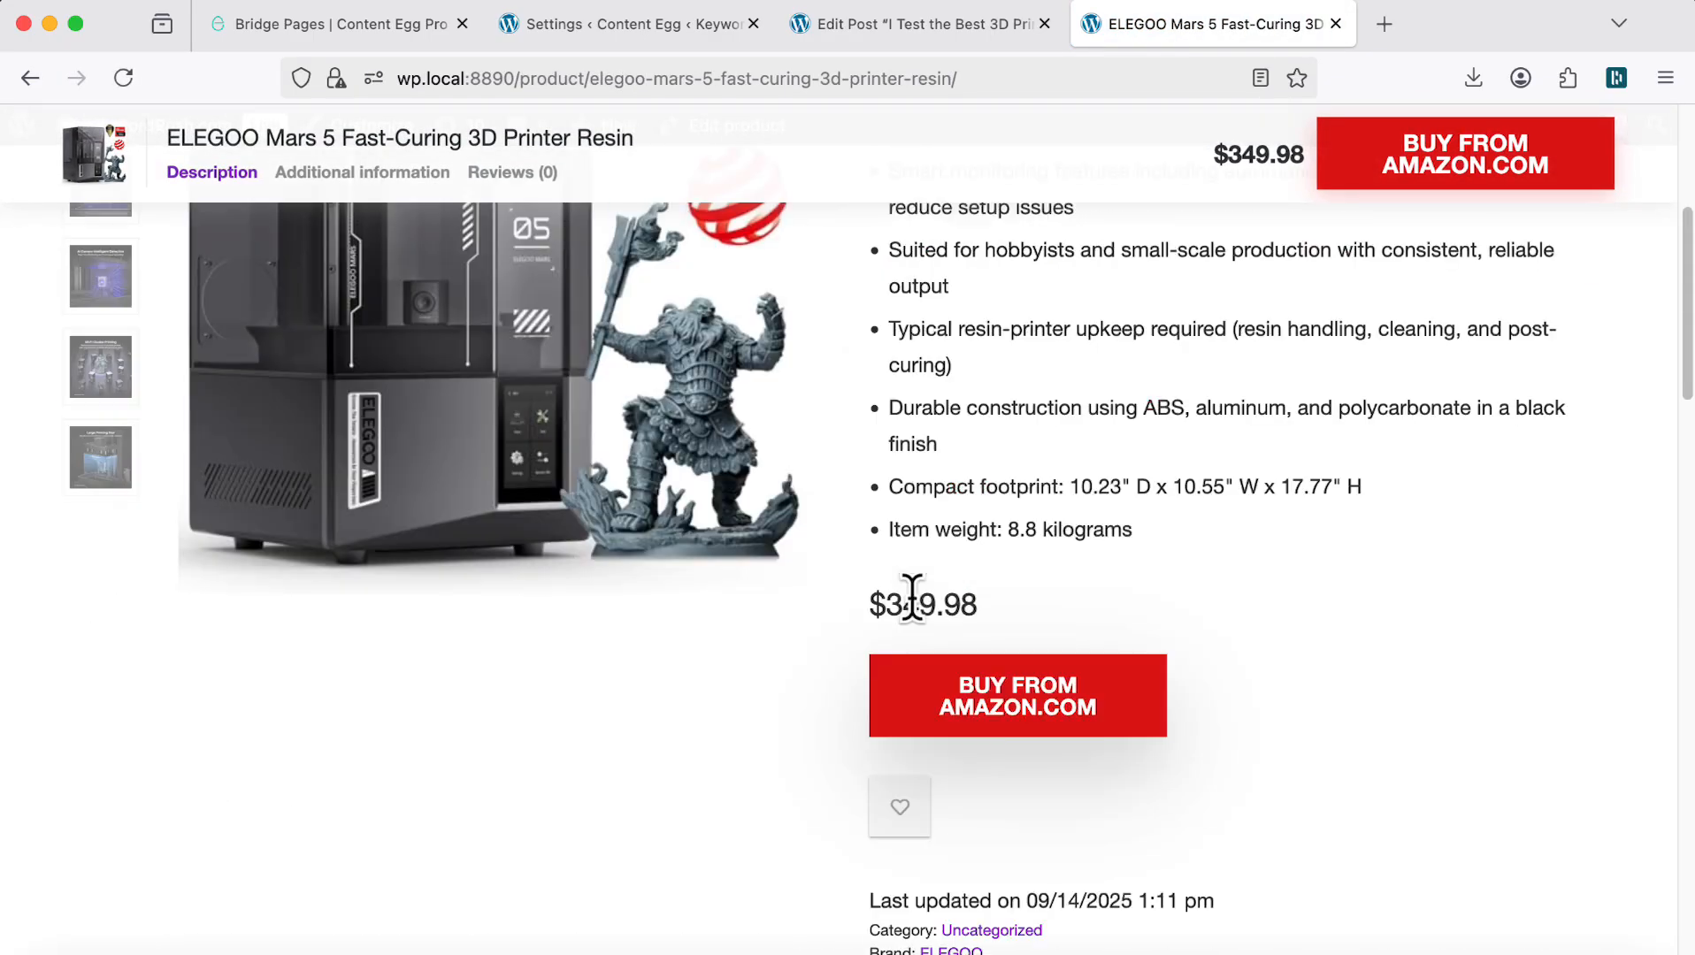